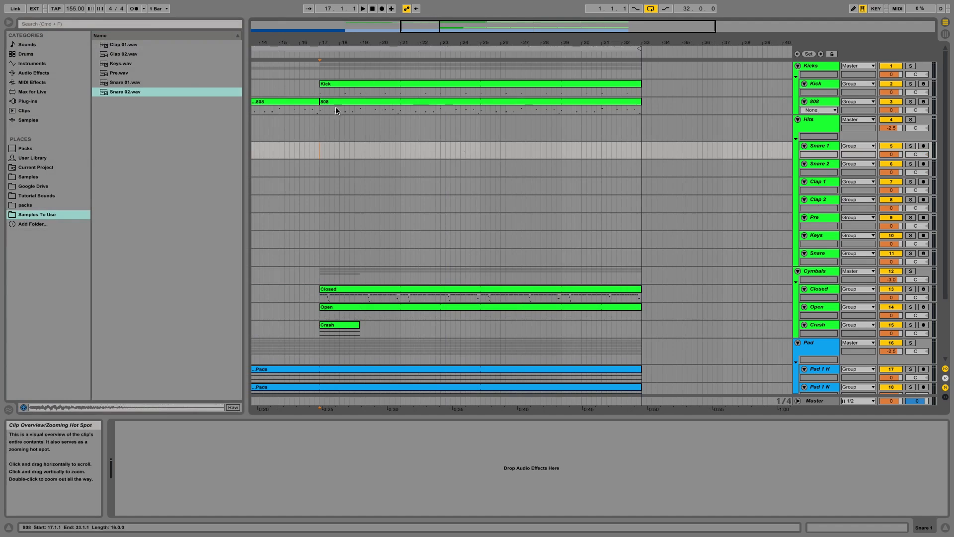
Step: Play the arrangement from bar 15 to hear the current beat
left_click(292, 148)
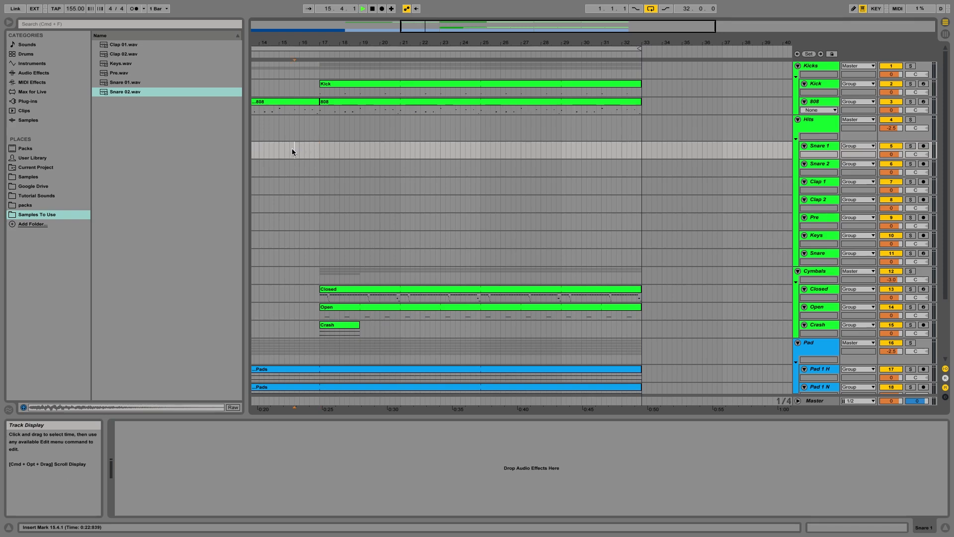
key("space")
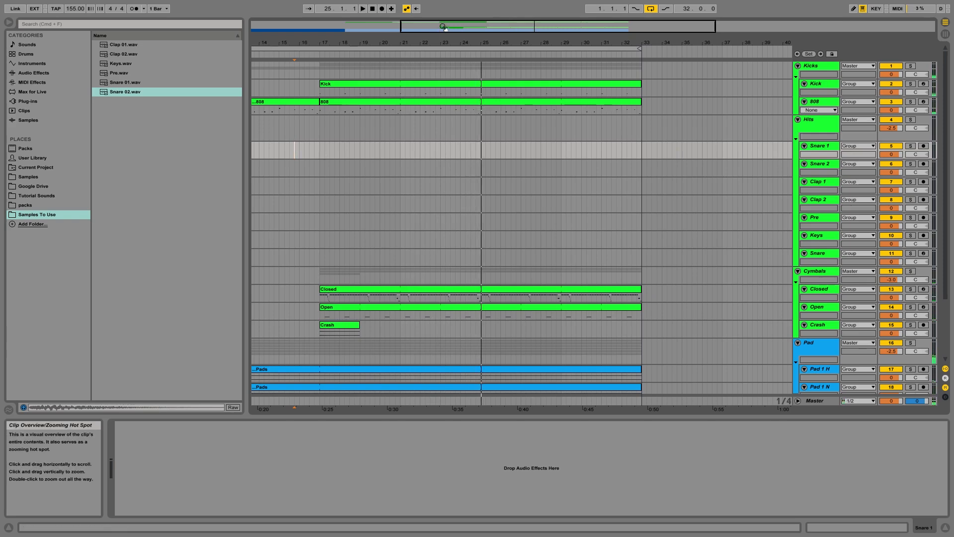
Step: Place Snare 01.wav on the Snare 1 track in bar 17 and duplicate it three times
left_click_drag(369, 43, 360, 29)
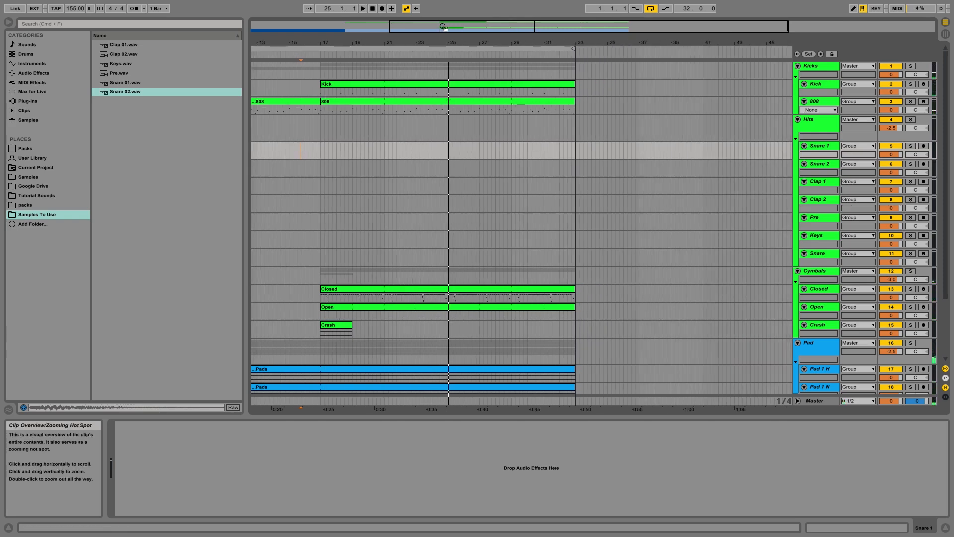
left_click(320, 148)
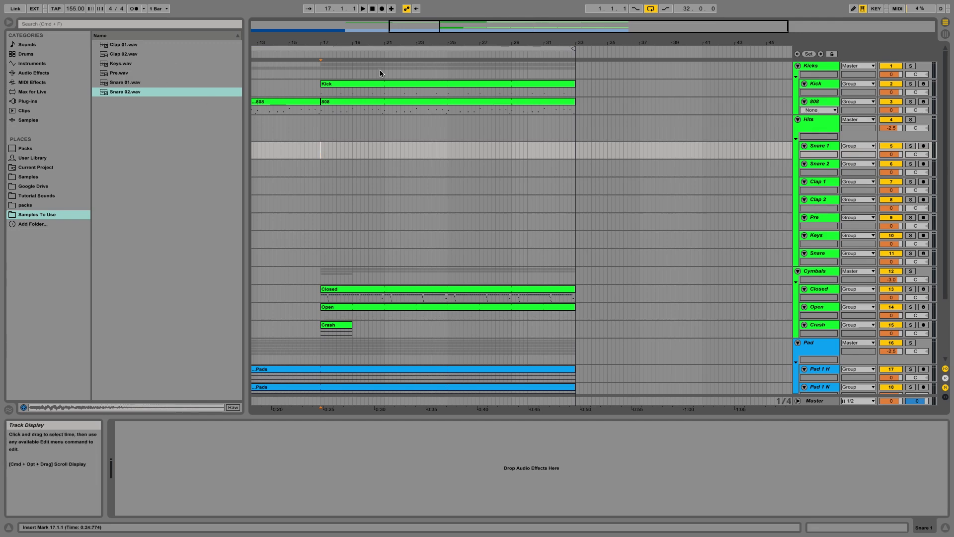
left_click_drag(427, 24, 428, 28)
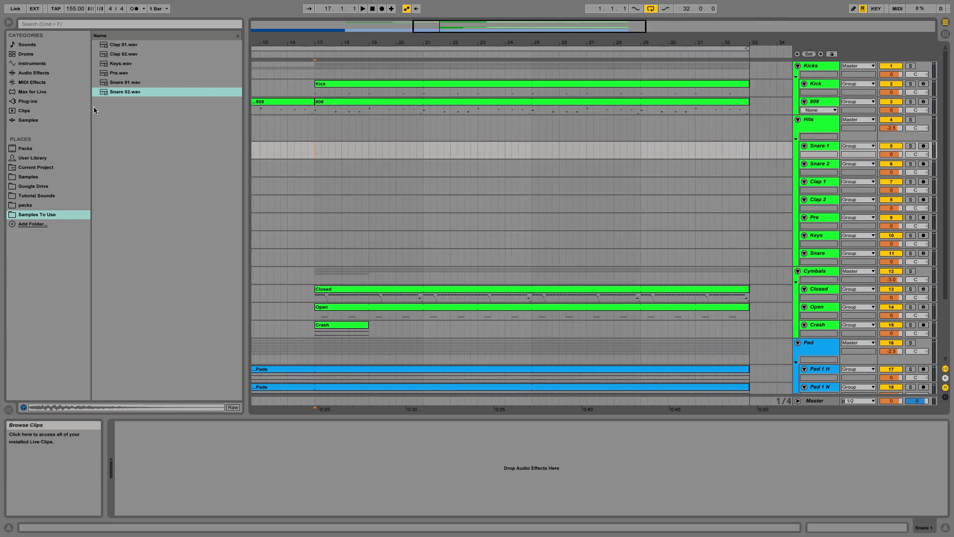
mouse_move(126, 82)
left_mouse_down()
mouse_move(296, 123)
mouse_move(329, 150)
left_mouse_up()
key("super+d")
key("super+d")
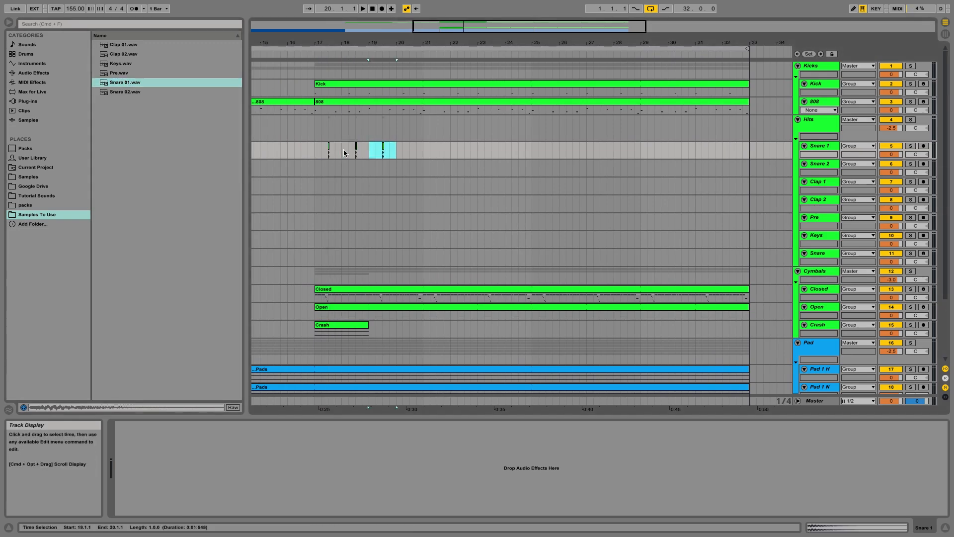
key("super+d")
Step: Select the snare clips from bar 17 and duplicate them to repeat the pattern up to bar 33
left_click_drag(424, 150, 317, 150)
key("super+d")
key("super+d")
key("super+d")
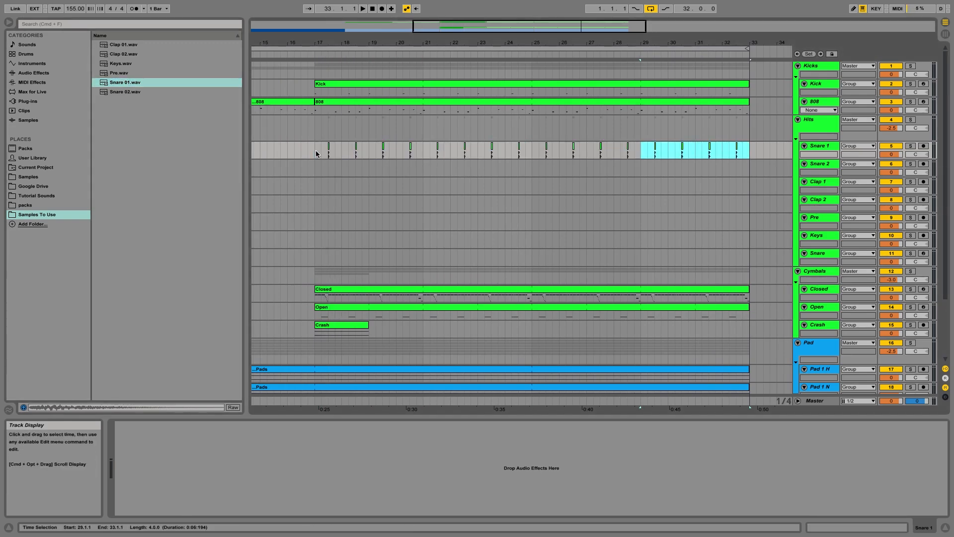
Step: Play back the arrangement from bar 17 to hear the new snare pattern
left_click(315, 151)
left_click_drag(444, 24, 444, 20)
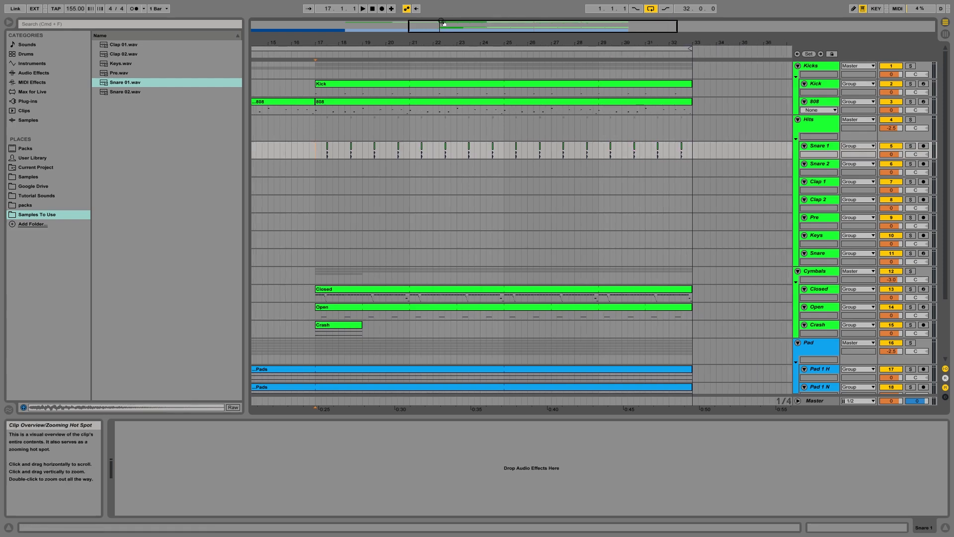
key("space")
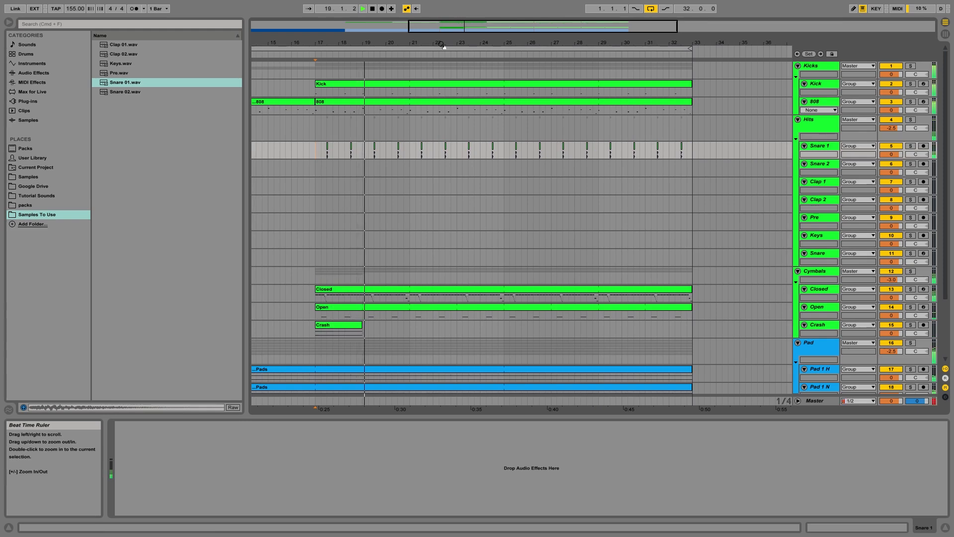
key("space")
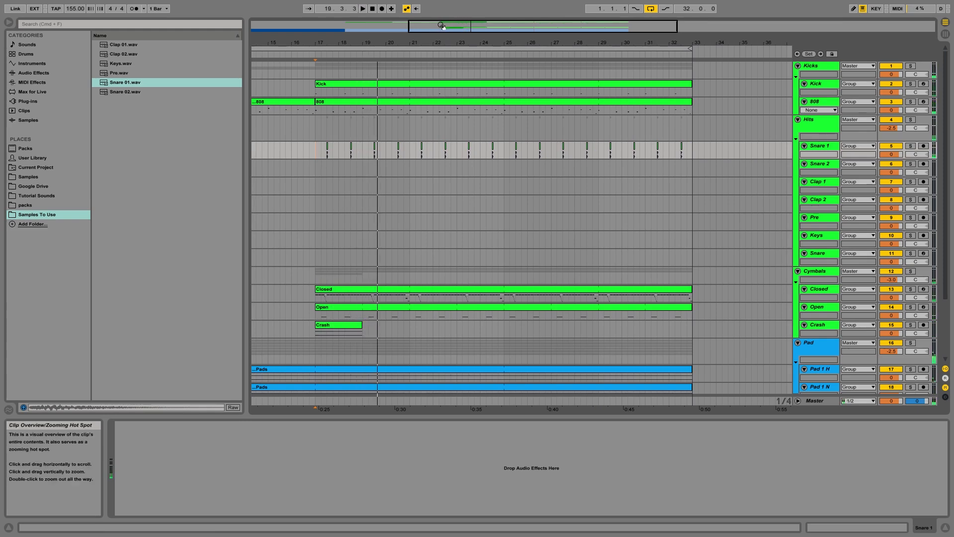
Step: Place Snare 02.wav on the Snare 2 track aligned with the first Snare 01 hit in bar 17 and play it
left_click_drag(443, 26, 443, 35)
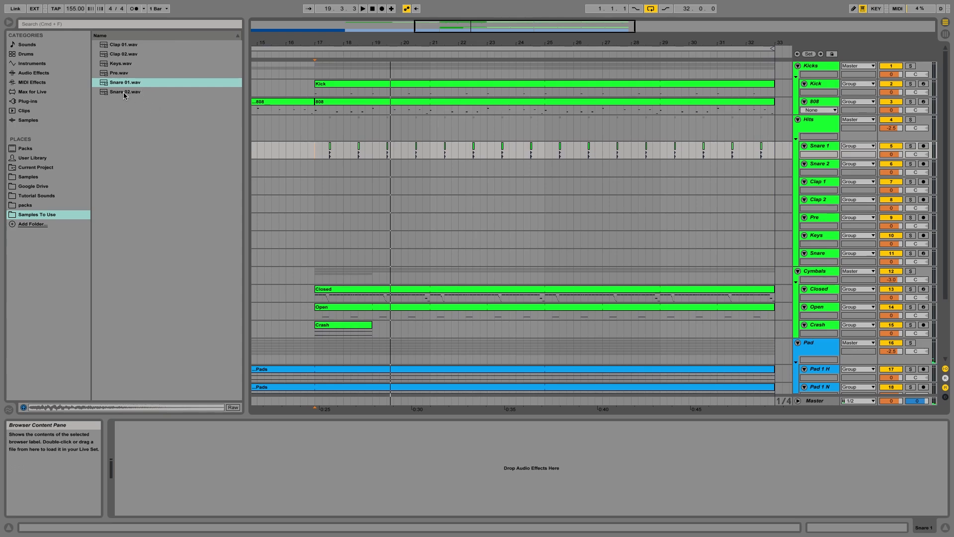
mouse_move(126, 92)
left_mouse_down()
mouse_move(338, 164)
mouse_move(330, 169)
left_mouse_up()
left_click(315, 172)
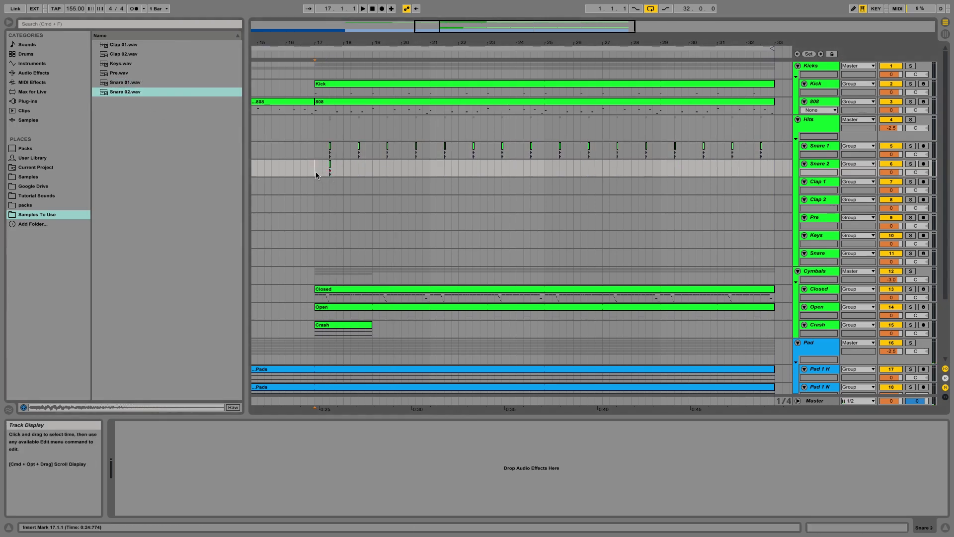
key("space")
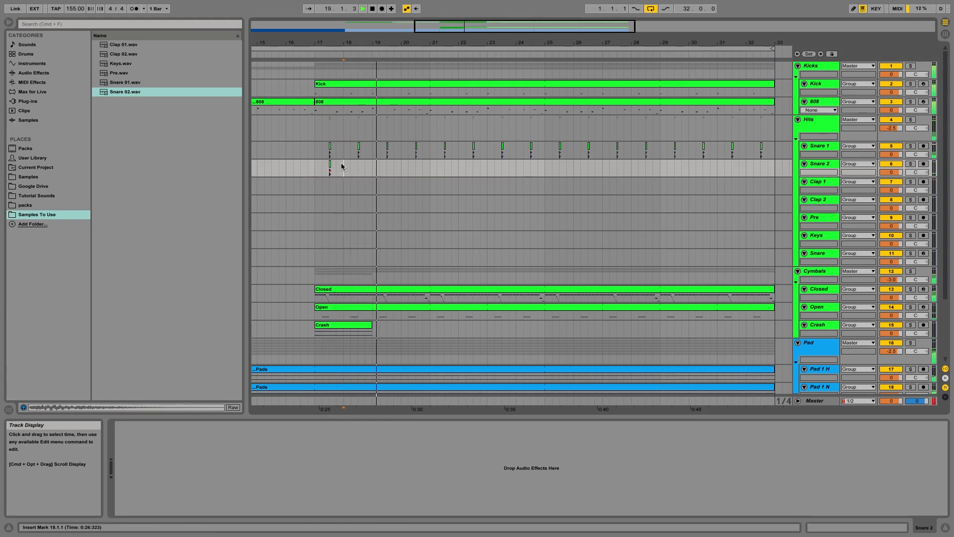
Step: Select the Snare 02 clip and duplicate it six times to repeat it along with the Snare 1 hits
left_click_drag(342, 164, 314, 162)
key("super+d")
key("super+d")
key("super+d")
key("super+d")
key("super+d")
key("super+d")
key("super+d")
key("super+d")
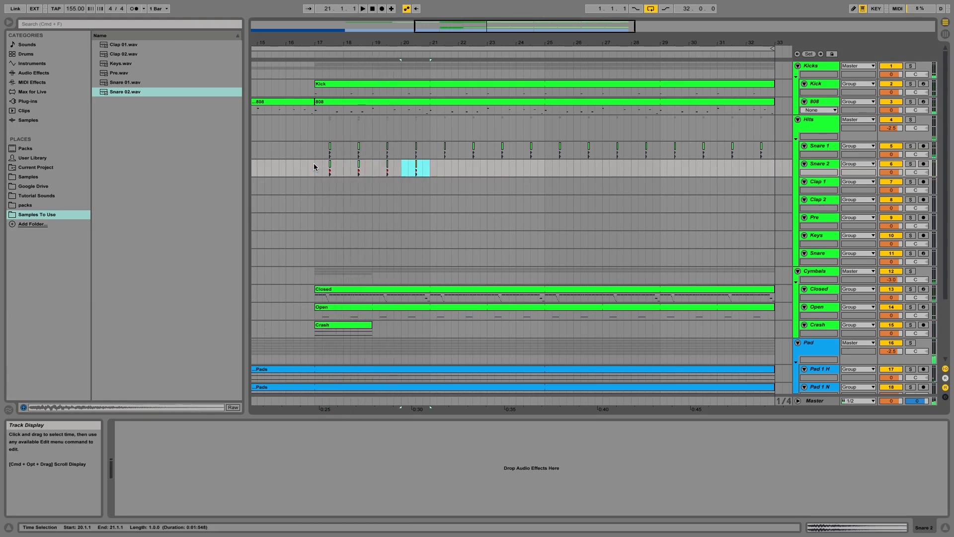
key("super+d")
key("super+d")
key("super+d")
key("super+d")
key("super+d")
key("super+d")
key("super+d")
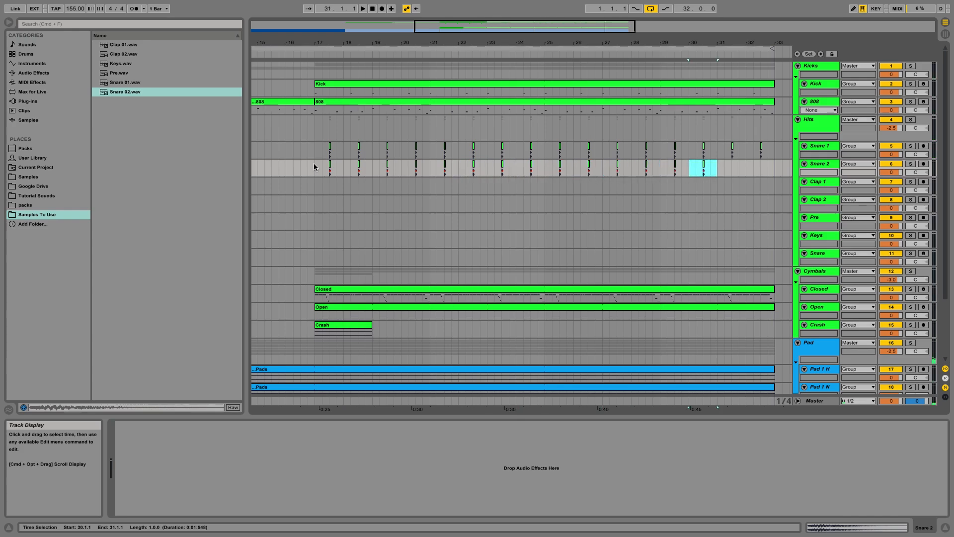
Step: Play back the snares from bar 17 and lower the Snare 2 track volume to -5 dB
left_click(314, 163)
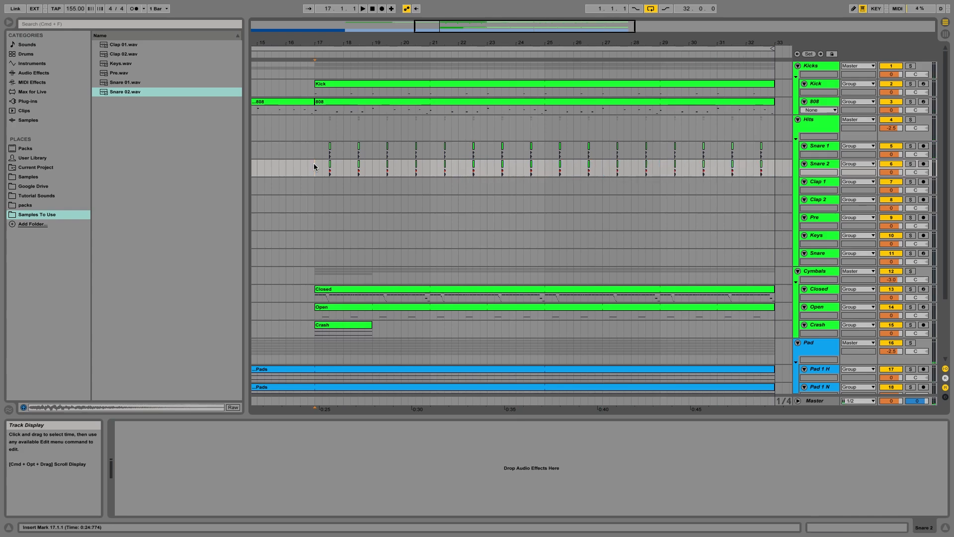
key("space")
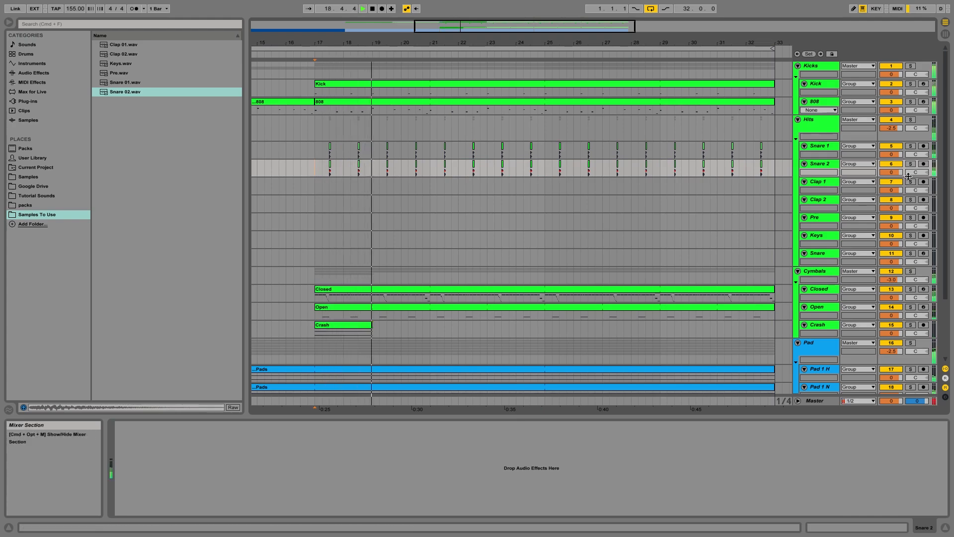
key("space")
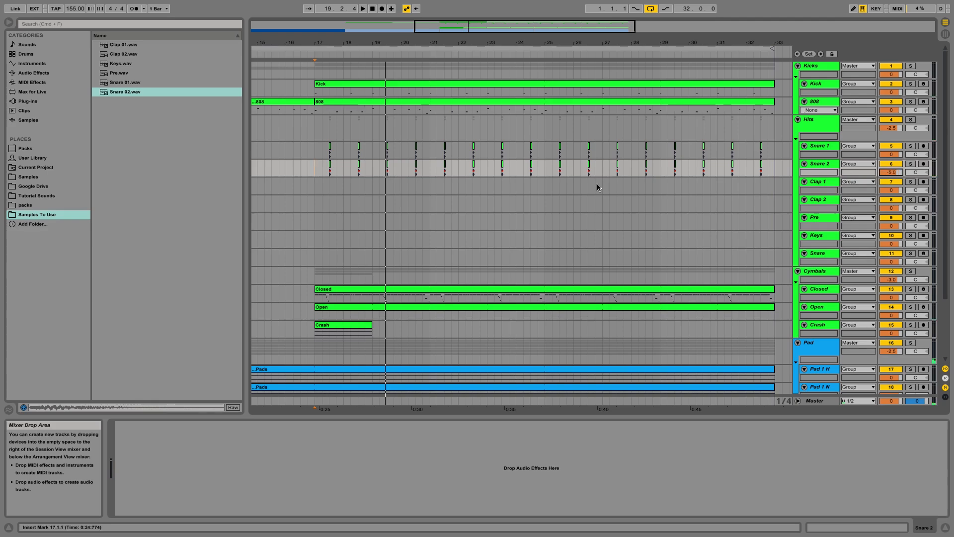
key("space")
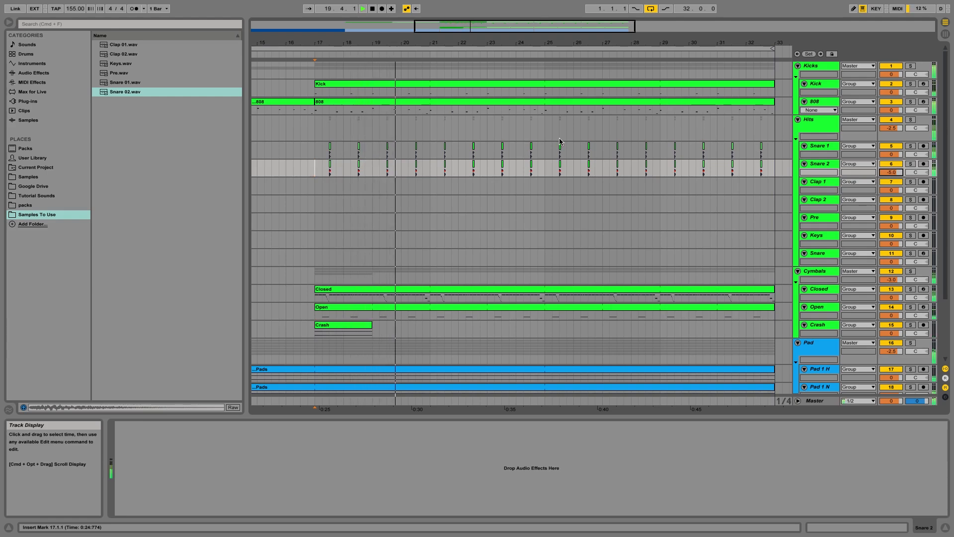
key("space")
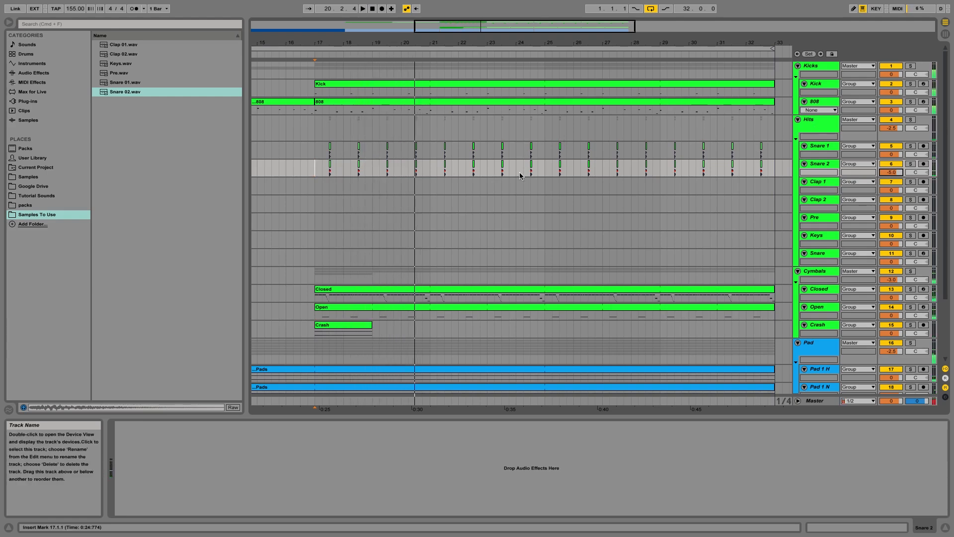
Step: Set the Clap 1 track volume to -5 dB
left_click(315, 169)
left_click_drag(468, 23, 456, 44)
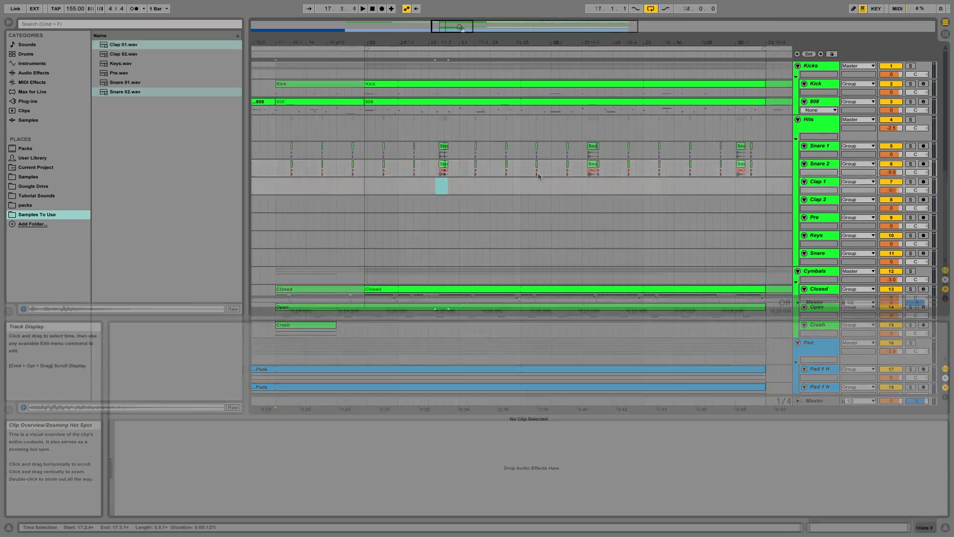
mouse_move(446, 28)
left_mouse_down()
mouse_move(446, 42)
mouse_move(446, 18)
mouse_move(467, 27)
mouse_move(468, 41)
mouse_move(456, 28)
mouse_move(449, 42)
left_mouse_up()
left_click_drag(453, 28, 447, 41)
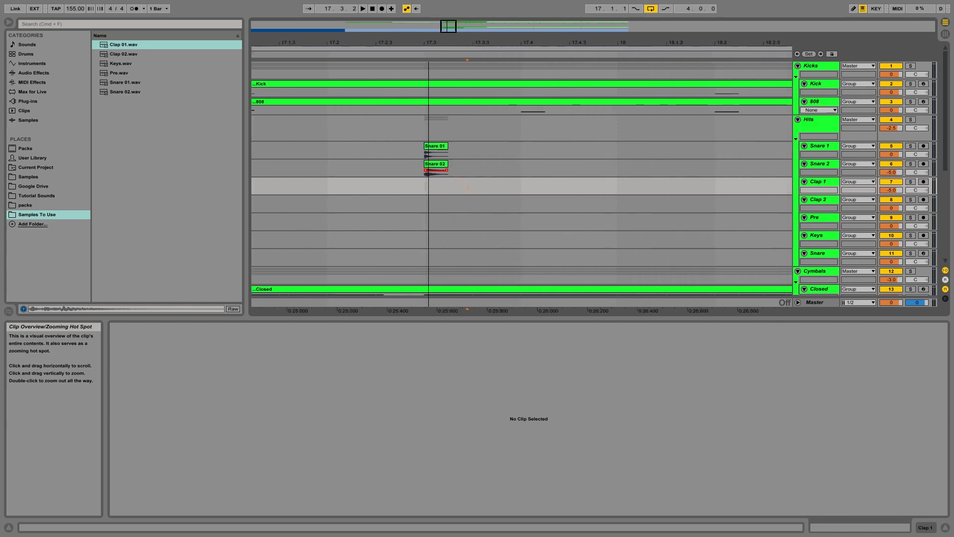
right_click(451, 184)
left_click(461, 256)
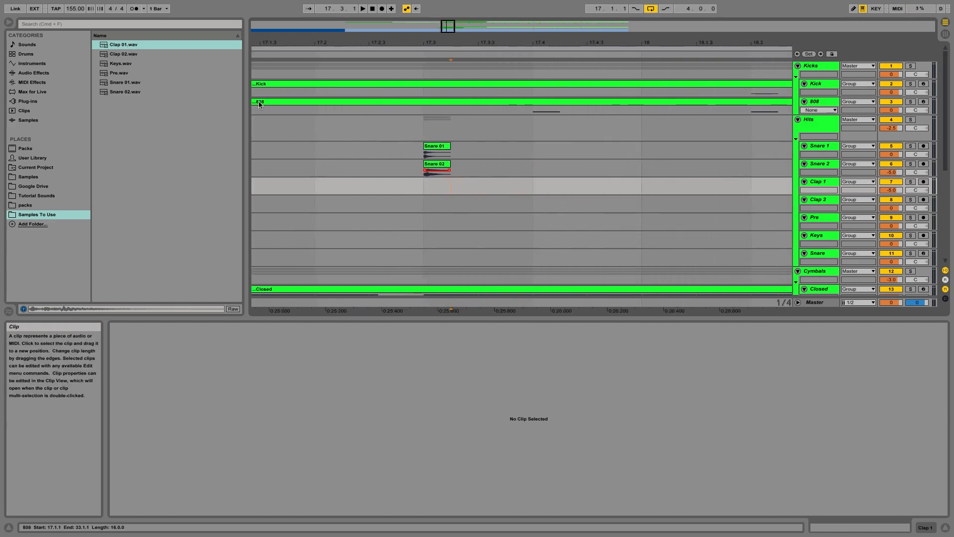
Step: Place Clap 01.wav and Clap 02.wav on the Clap 1 and Clap 2 tracks aligned with the first snare hit
left_click_drag(118, 45, 416, 190)
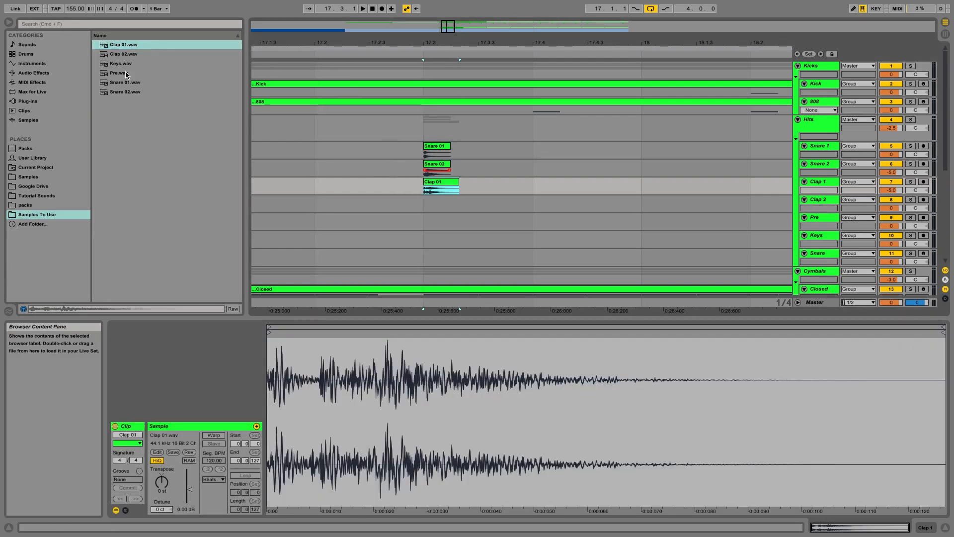
left_click_drag(123, 53, 431, 210)
left_click(431, 210)
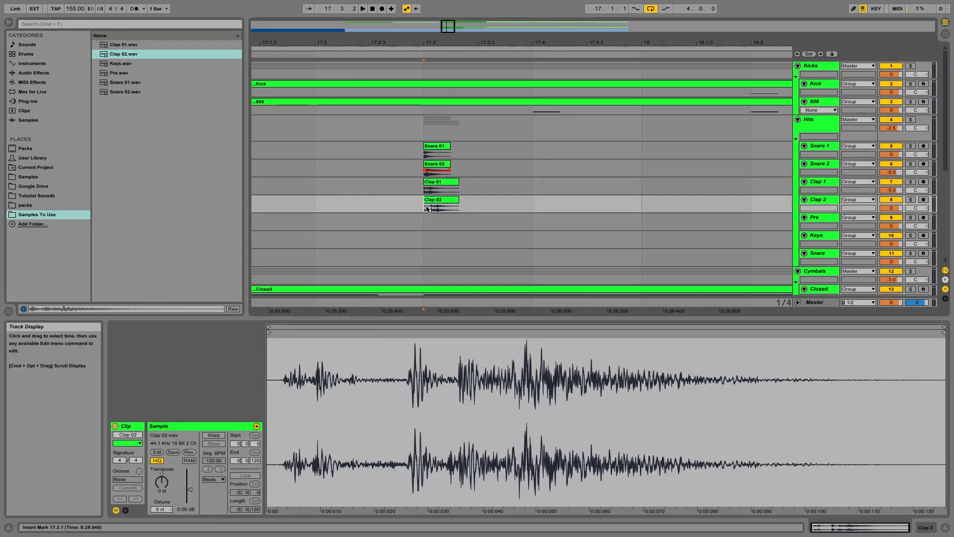
Step: Set the Clap 2 track volume to -5 dB and play back the layered hits
left_click(894, 208)
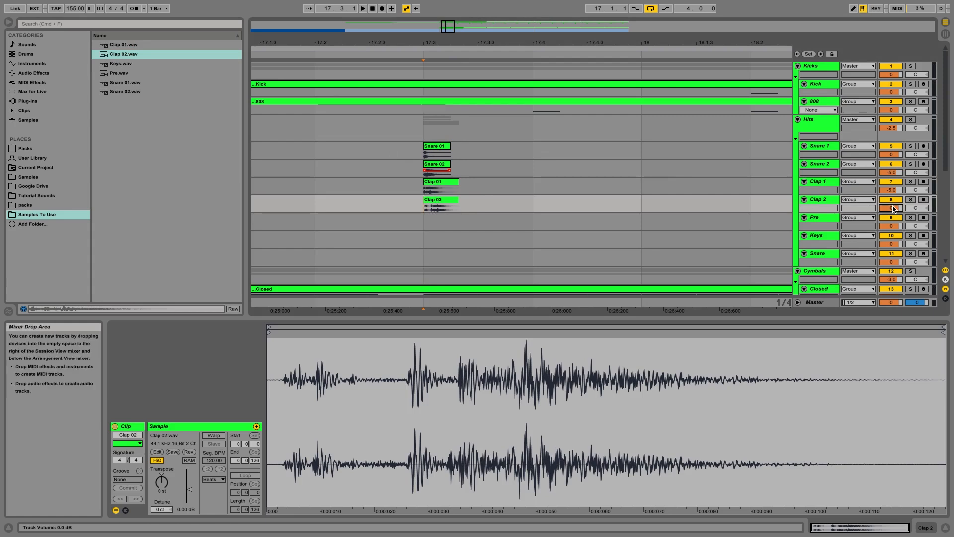
type("-5")
key("Return")
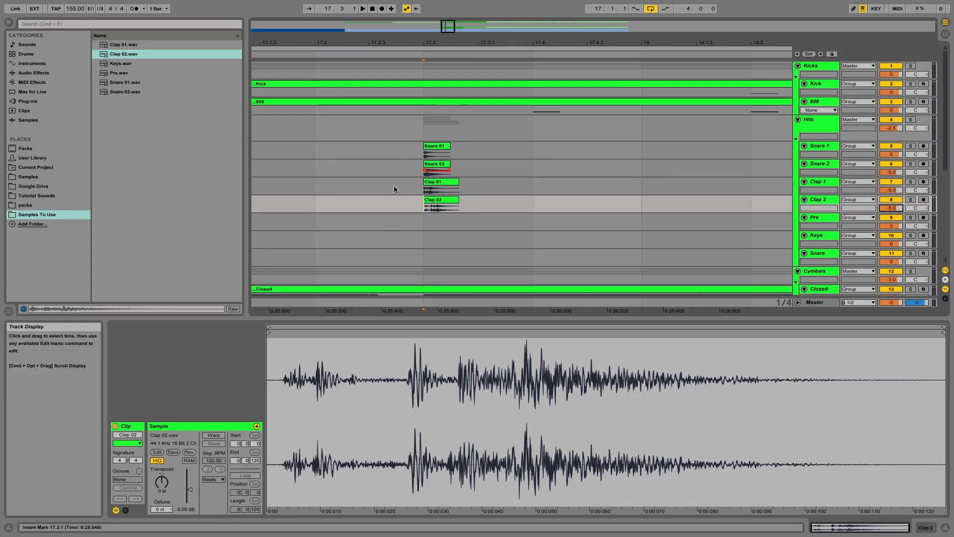
left_click(341, 192)
key("space")
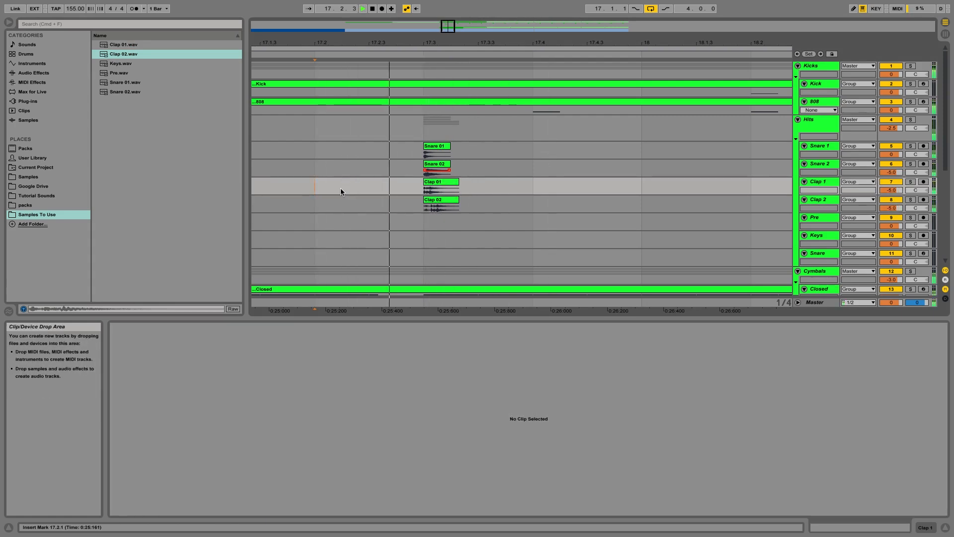
key("space")
Step: Play back and examine how the snare and clap clips line up at the first hit
left_click_drag(412, 44, 412, 75)
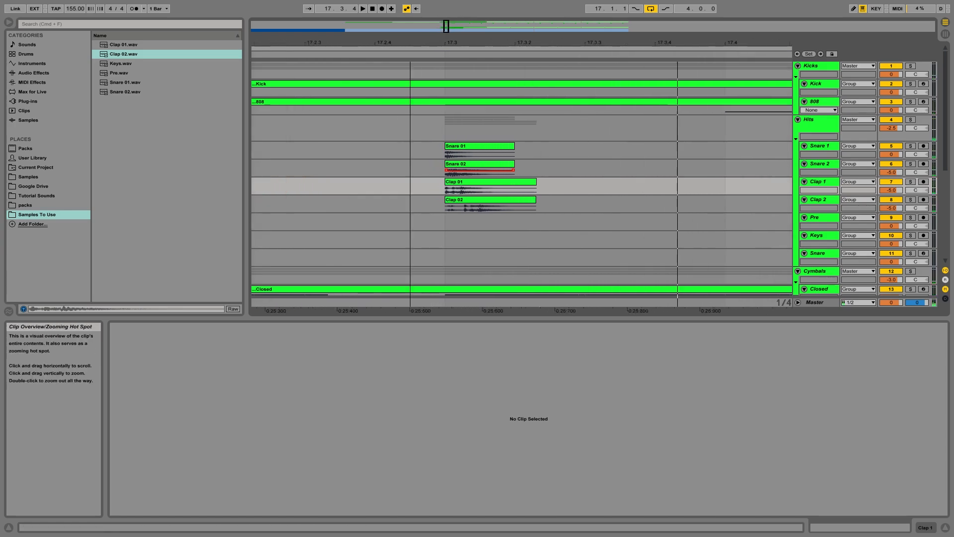
left_click_drag(446, 27, 446, 36)
left_click_drag(447, 27, 448, 49)
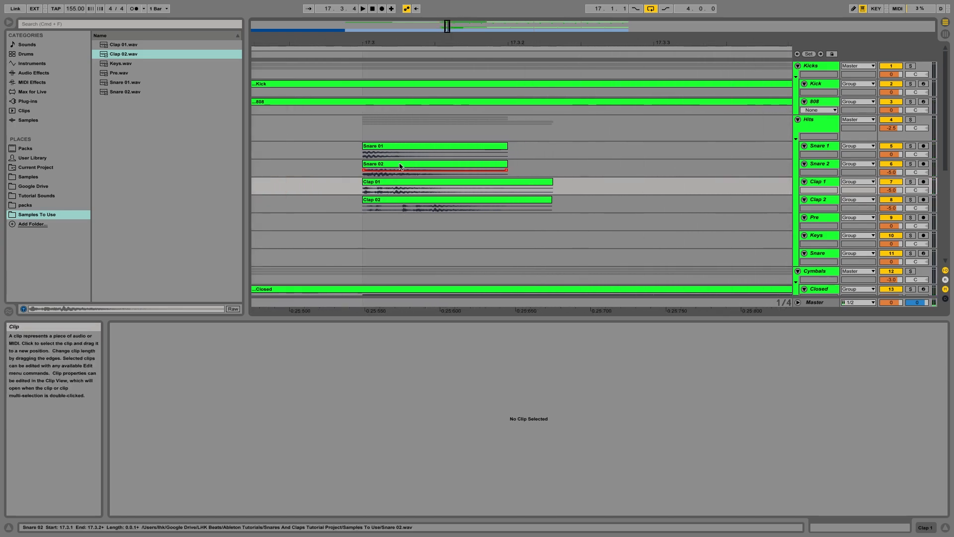
left_click_drag(364, 188, 556, 202)
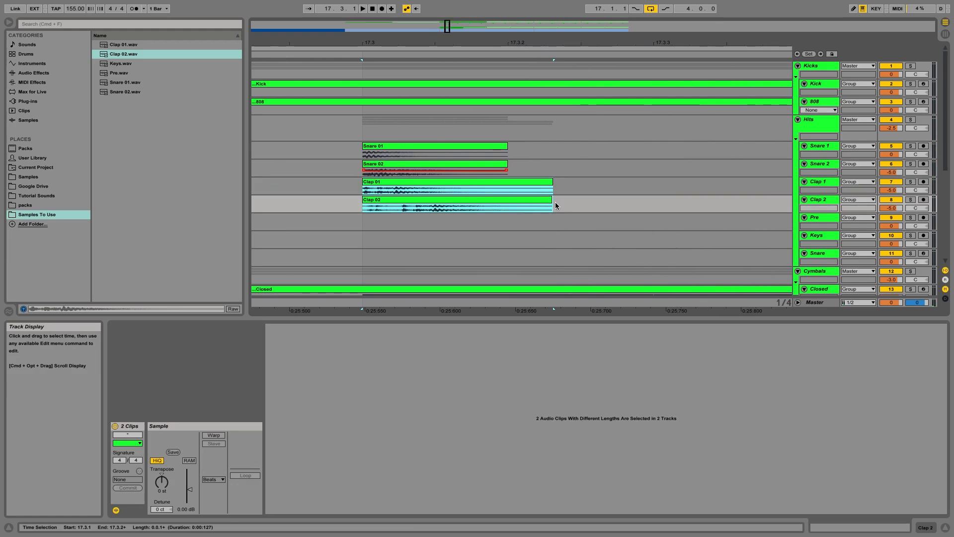
key("space")
left_click(556, 202)
key("space")
left_click_drag(449, 27, 449, 51)
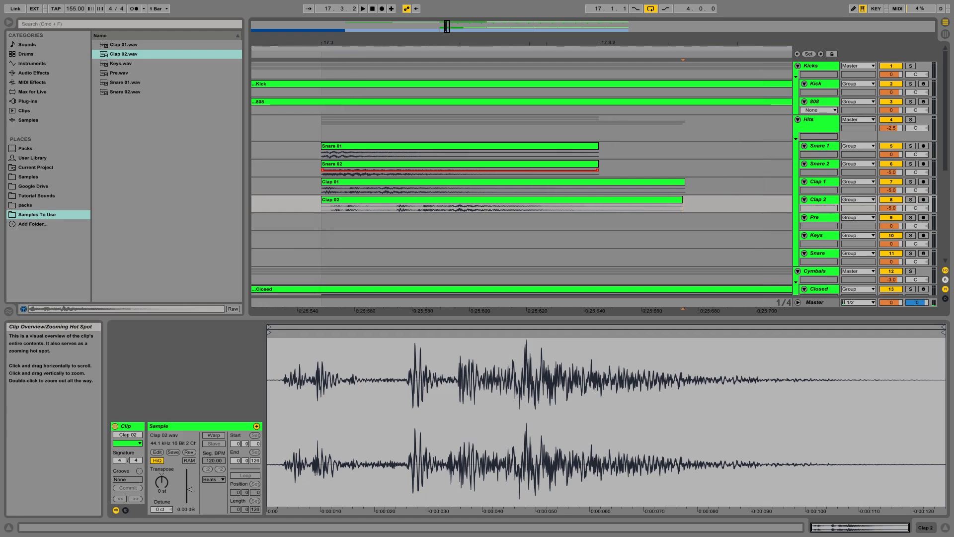
Step: Turn off the arrangement grid snapping
left_click(327, 194)
right_click(337, 194)
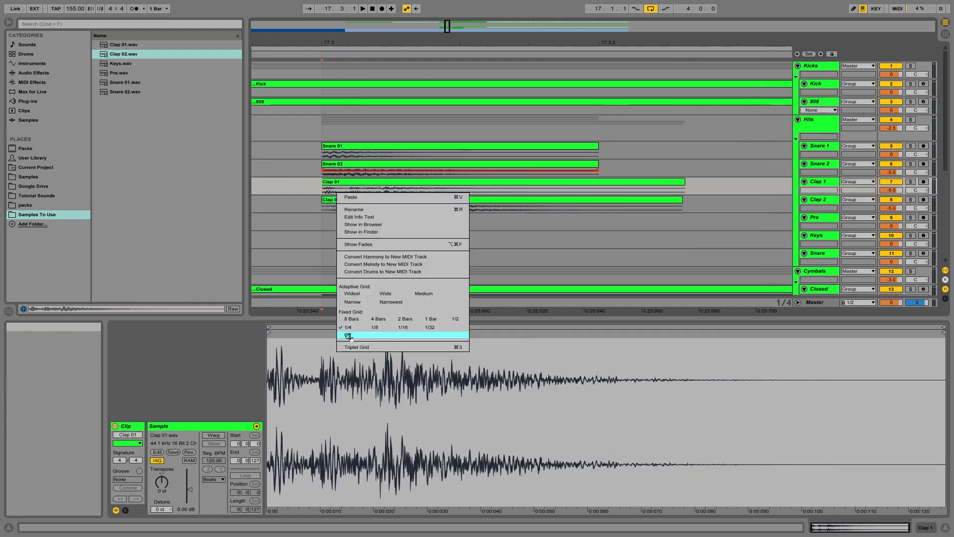
left_click(349, 336)
Step: Inspect the Clap 02 waveform transients against the Clap 01 clip at the first hit
left_click_drag(352, 190, 489, 207)
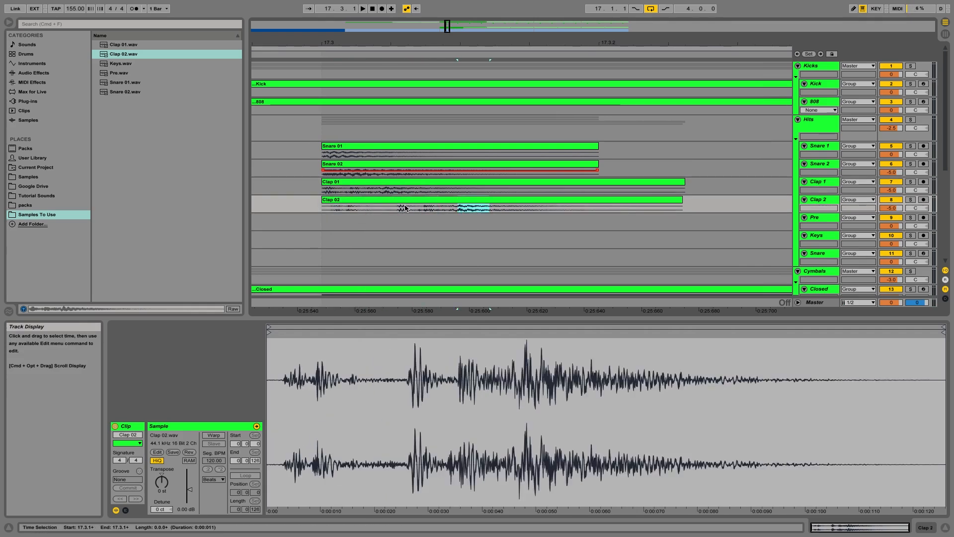
double_click(405, 208)
left_click(370, 182)
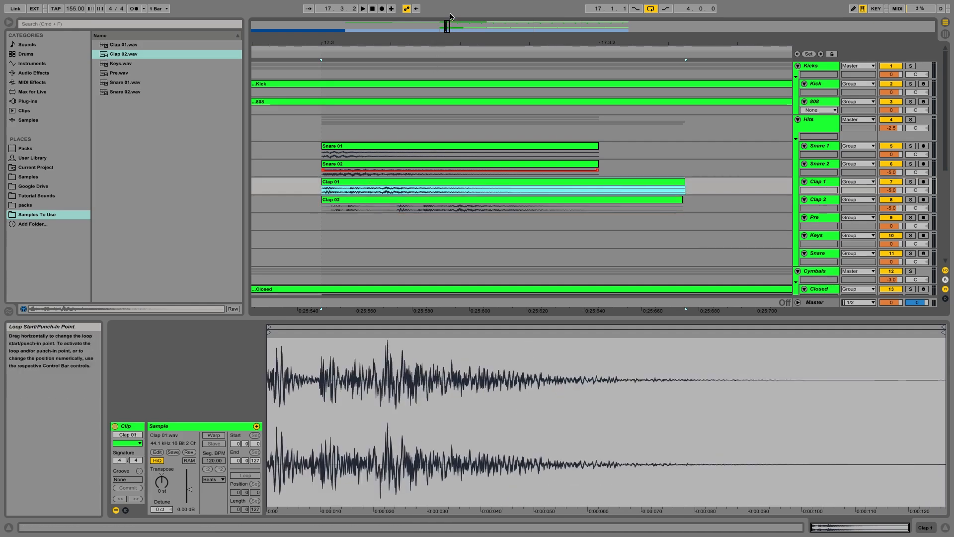
mouse_move(447, 26)
left_mouse_down()
mouse_move(441, 16)
mouse_move(449, 25)
left_mouse_up()
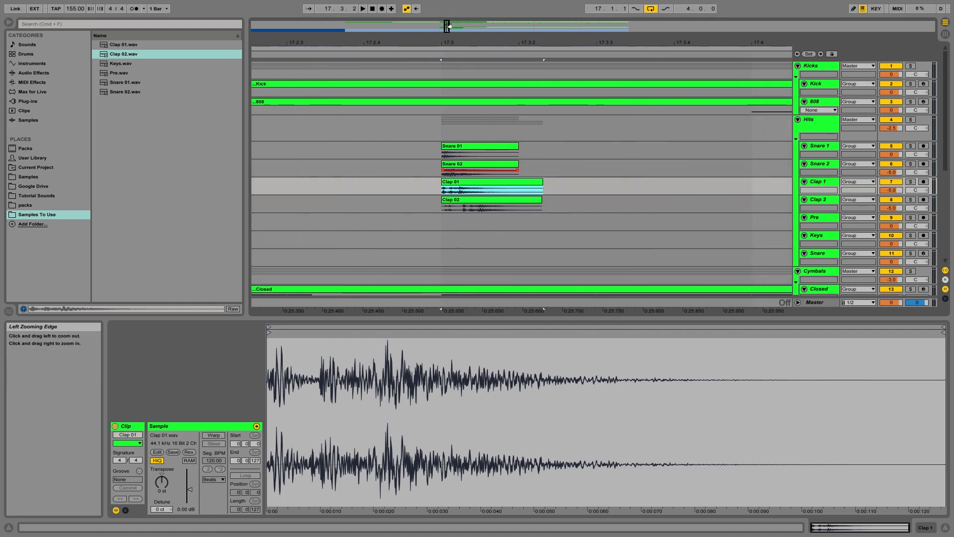
Step: Nudge the Clap 01 and Clap 02 clips slightly earlier so their transients sit ahead of the snare hit
left_click_drag(449, 24, 449, 29)
left_click(548, 187)
left_click(383, 193)
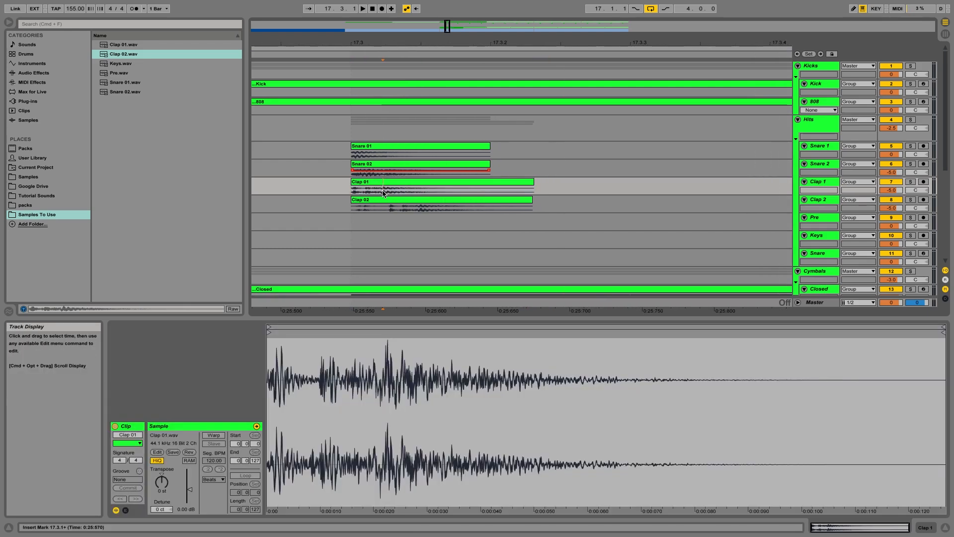
right_click(574, 182)
left_click(537, 174)
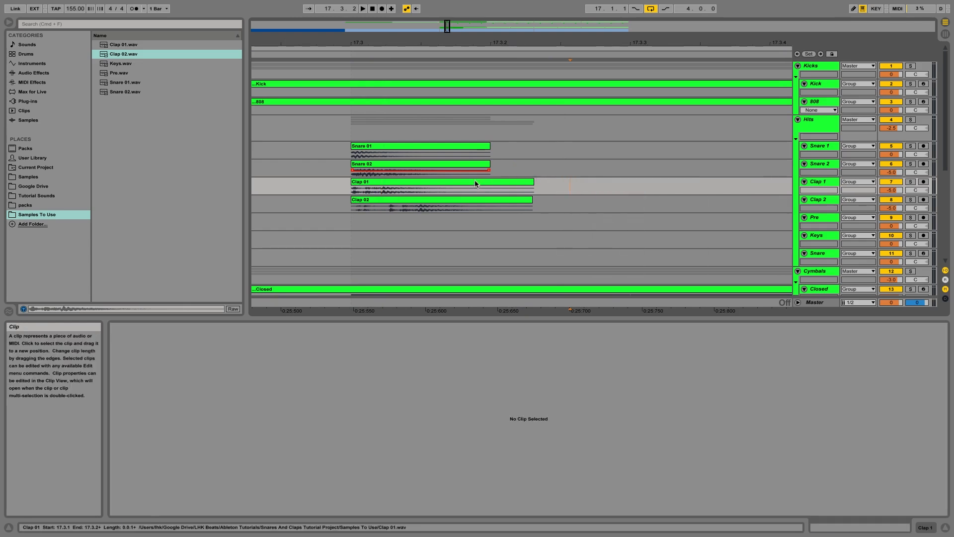
left_click_drag(476, 184, 445, 189)
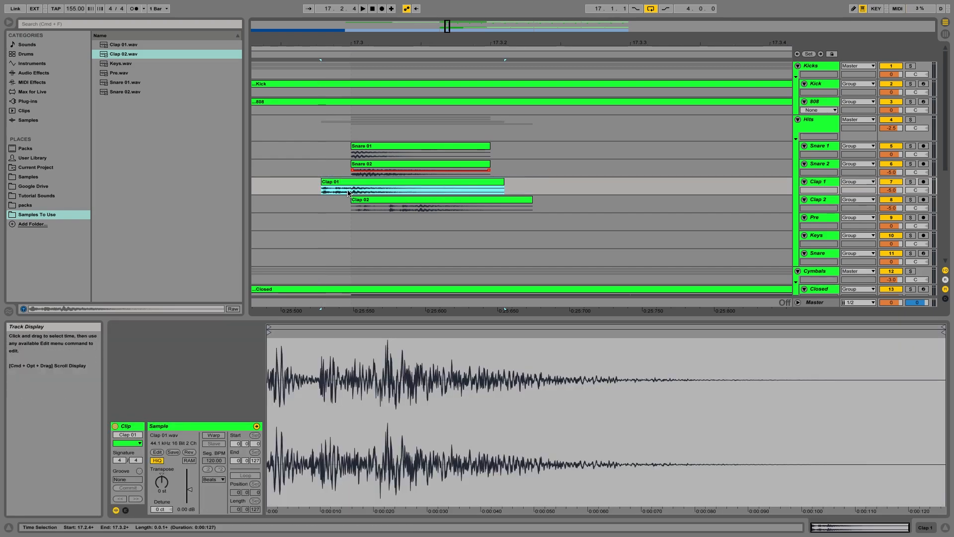
left_click(420, 210)
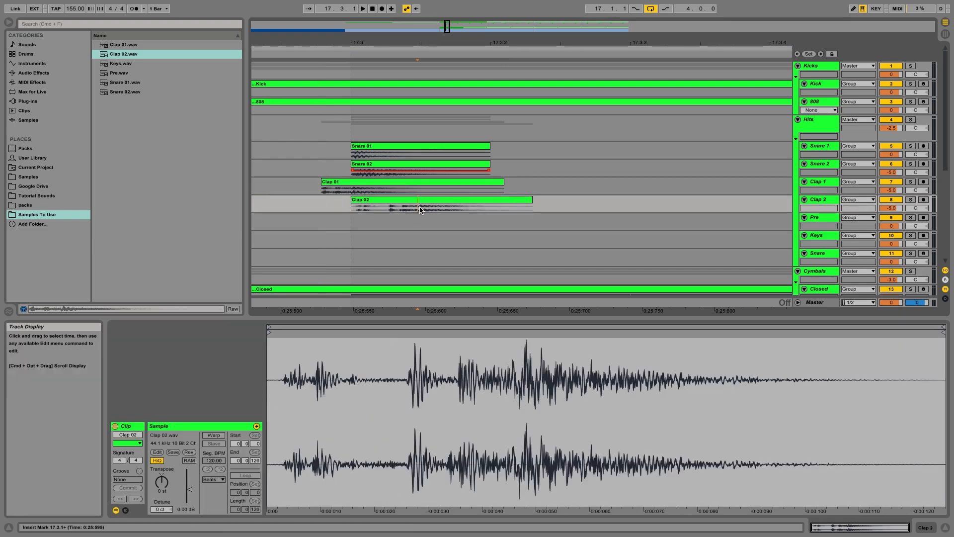
left_click_drag(422, 204, 358, 201)
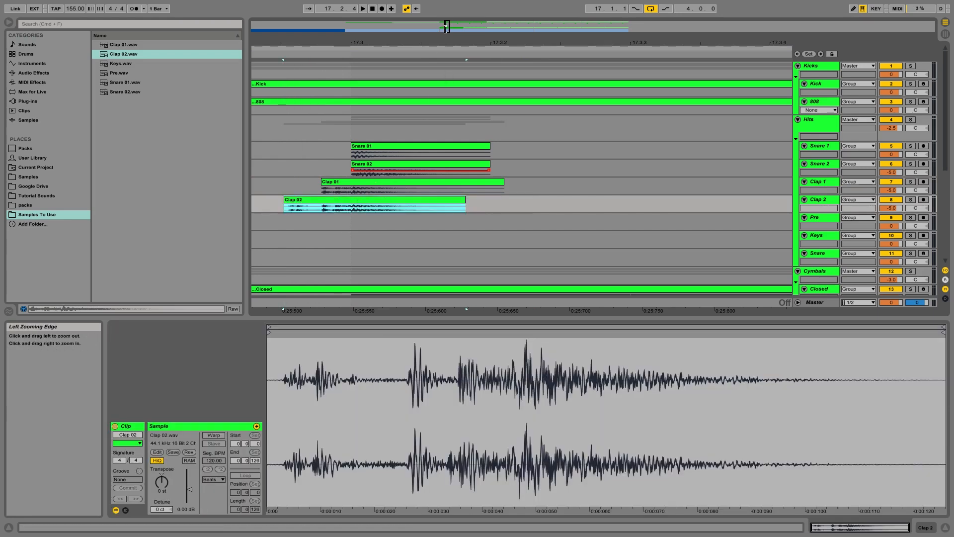
Step: Set the grid to 1/4 and duplicate the Clap 1 and Clap 2 clips three times across the following bars
left_click_drag(447, 29, 449, 29)
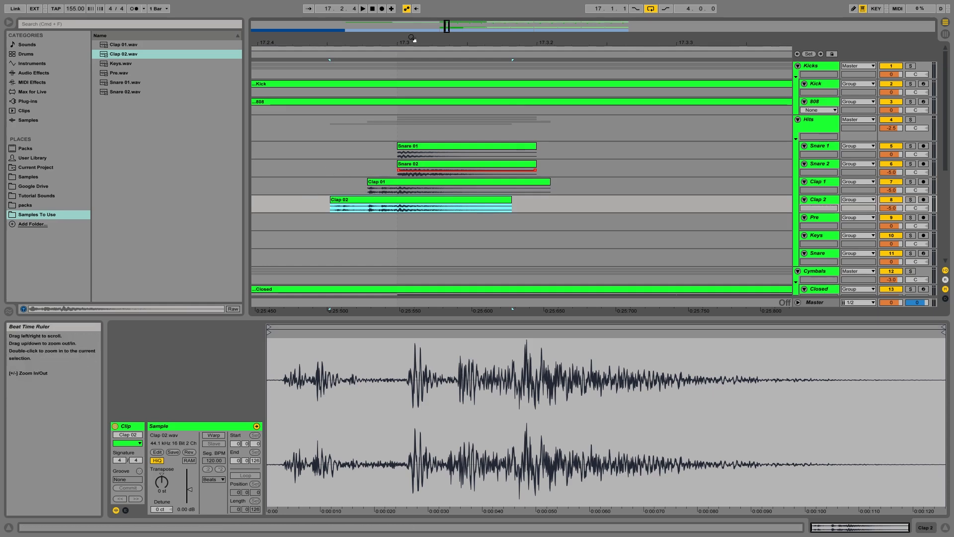
left_click_drag(447, 28, 446, 18)
left_click_drag(516, 43, 396, 26)
right_click(443, 197)
left_click(465, 178)
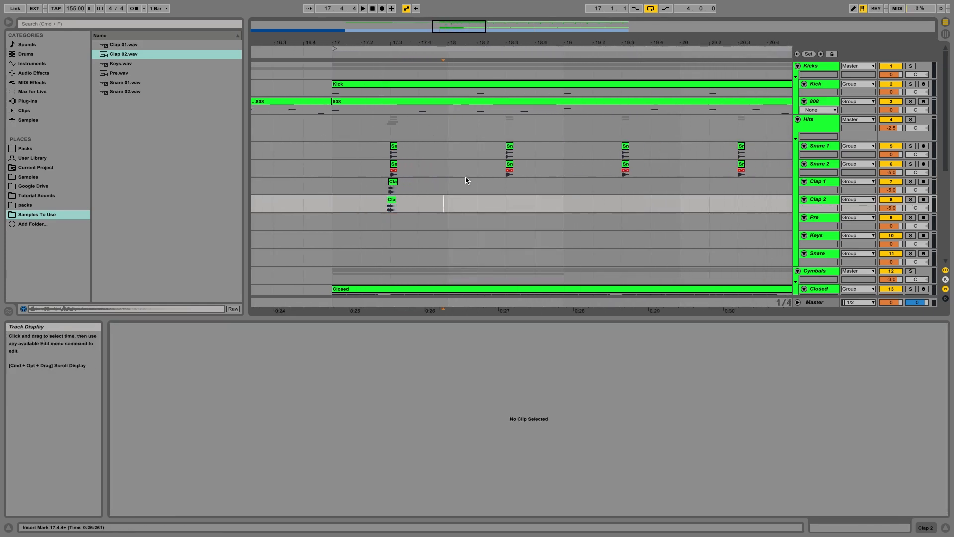
left_click_drag(465, 179, 337, 200)
left_click_drag(460, 27, 460, 19)
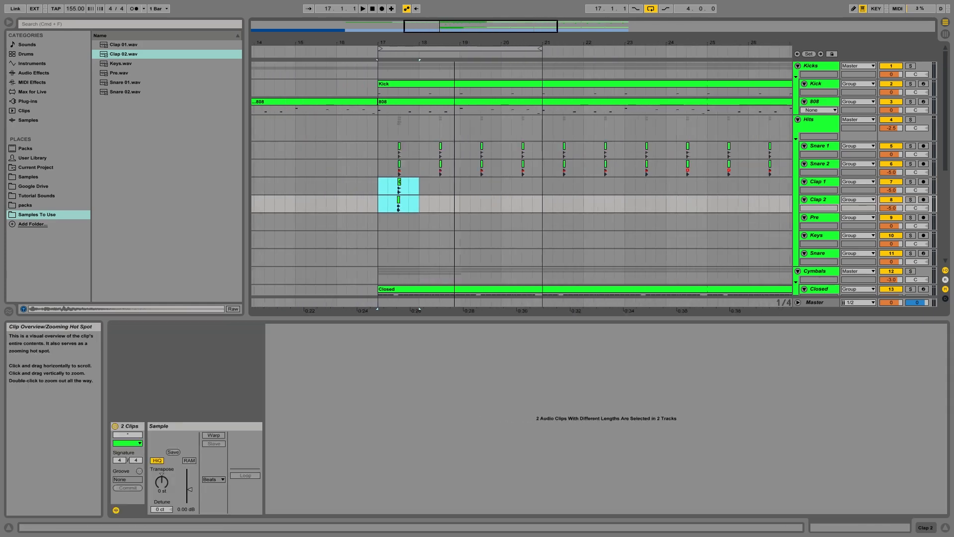
key("super+d")
key("super+d")
key("super+d")
Step: Play the arrangement from bar 17 to review the duplicated clap layers
left_click_drag(424, 187, 531, 200)
key("shift+Tab")
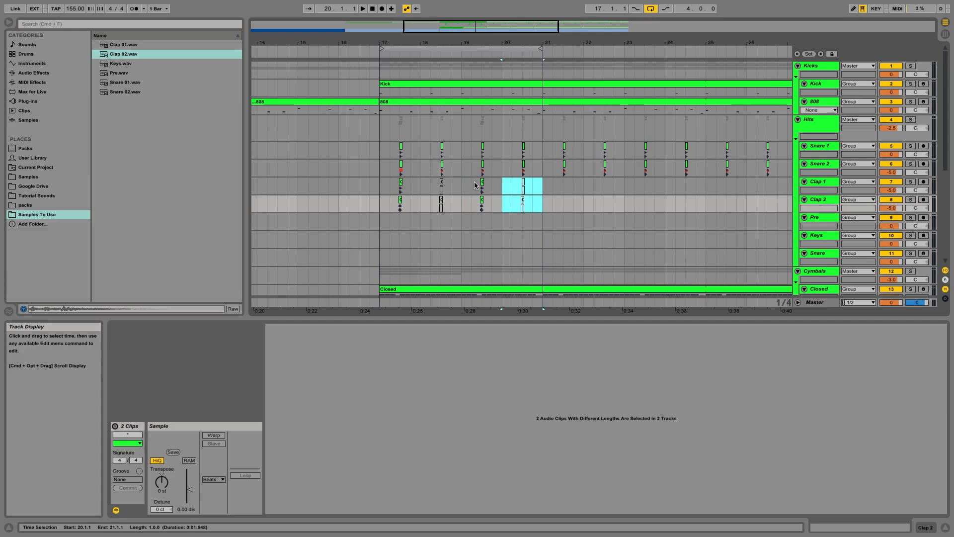
left_click(379, 189)
key("space")
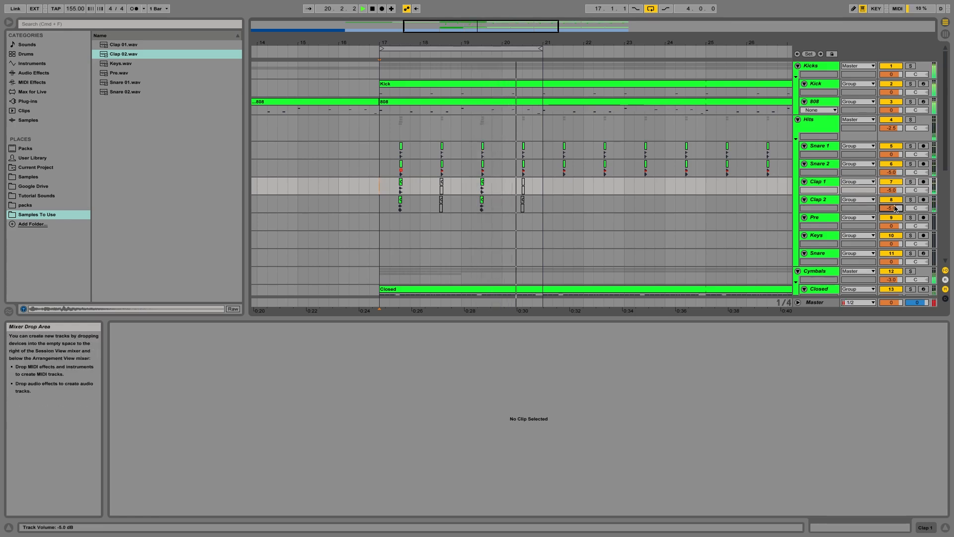
key("space")
left_click_drag(421, 185, 542, 206)
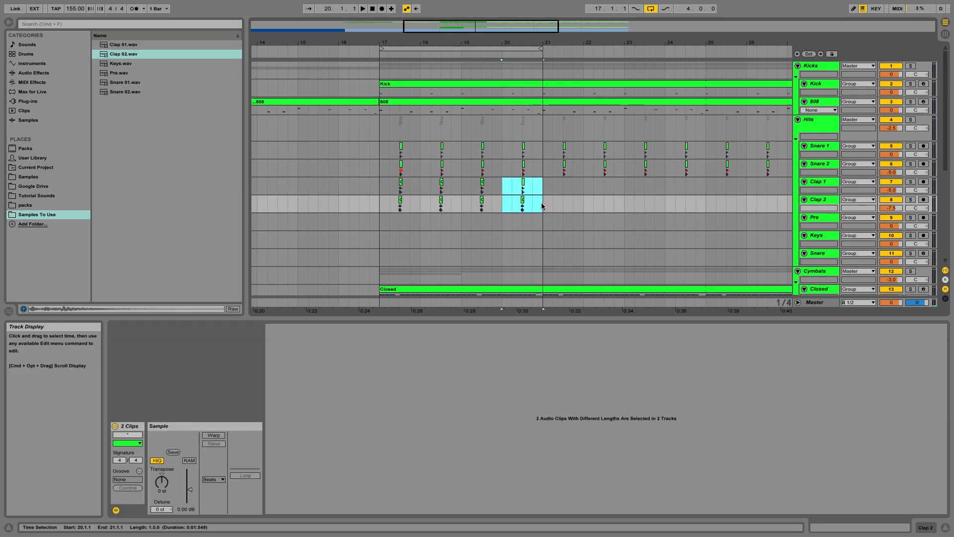
left_click(380, 185)
key("space")
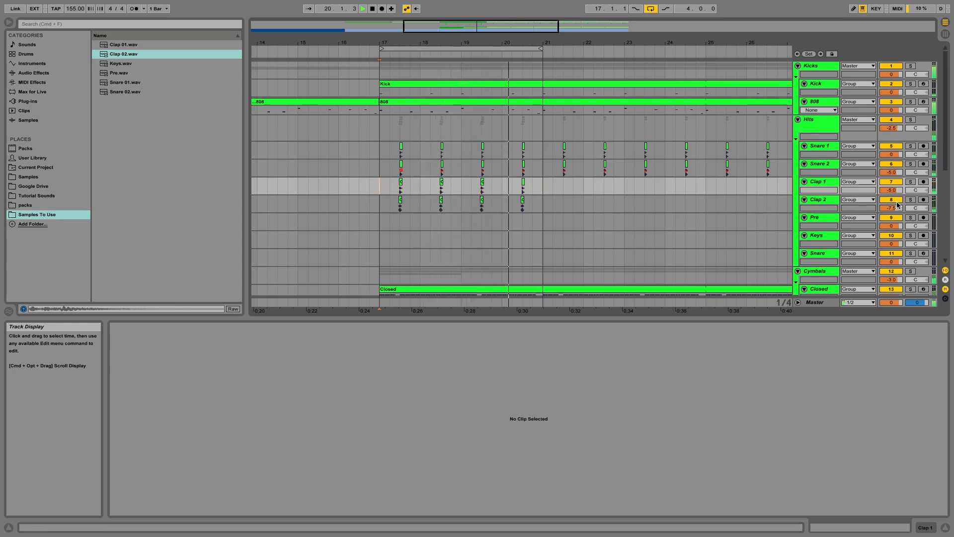
Step: Delete the Clap 2 clip in bar 20 and replay the section from bar 17
left_click_drag(426, 206, 537, 210)
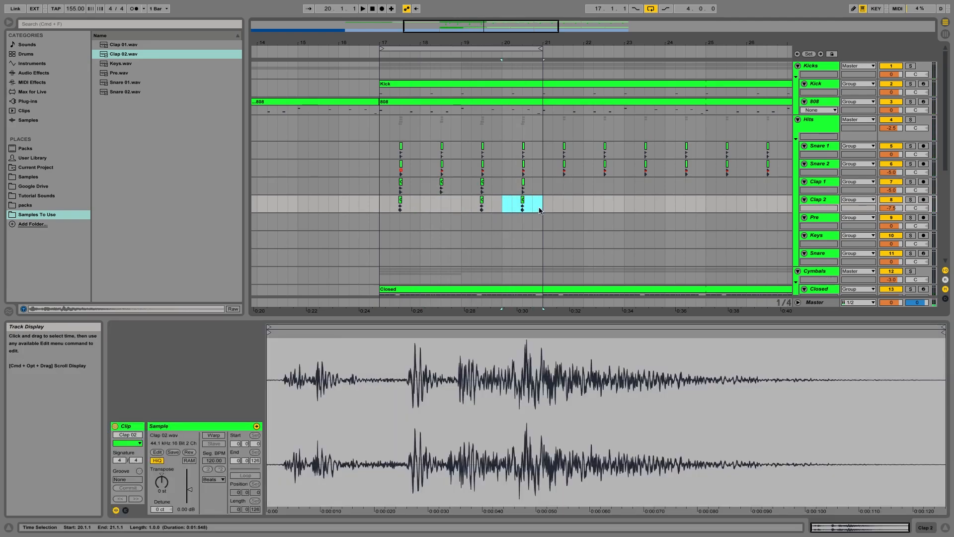
key("Delete")
left_click(379, 209)
key("space")
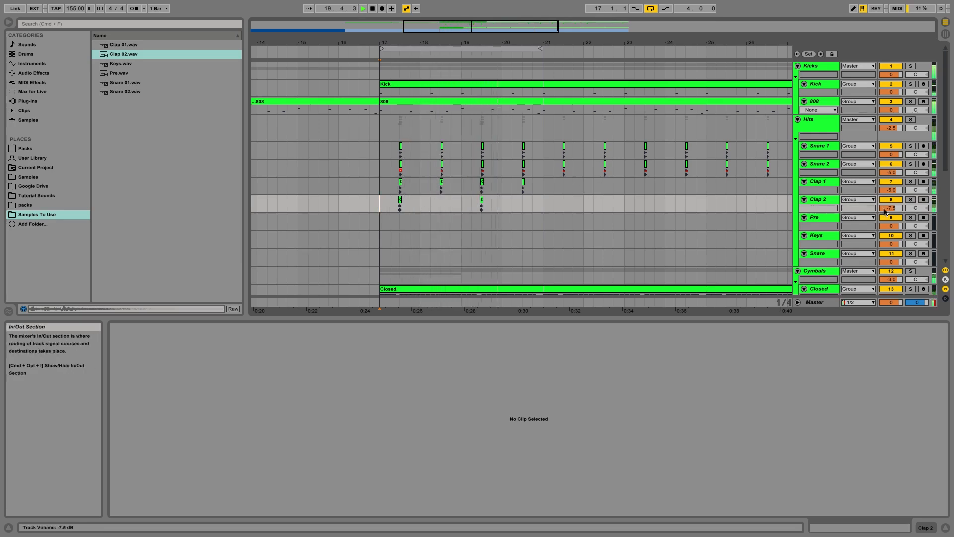
key("space")
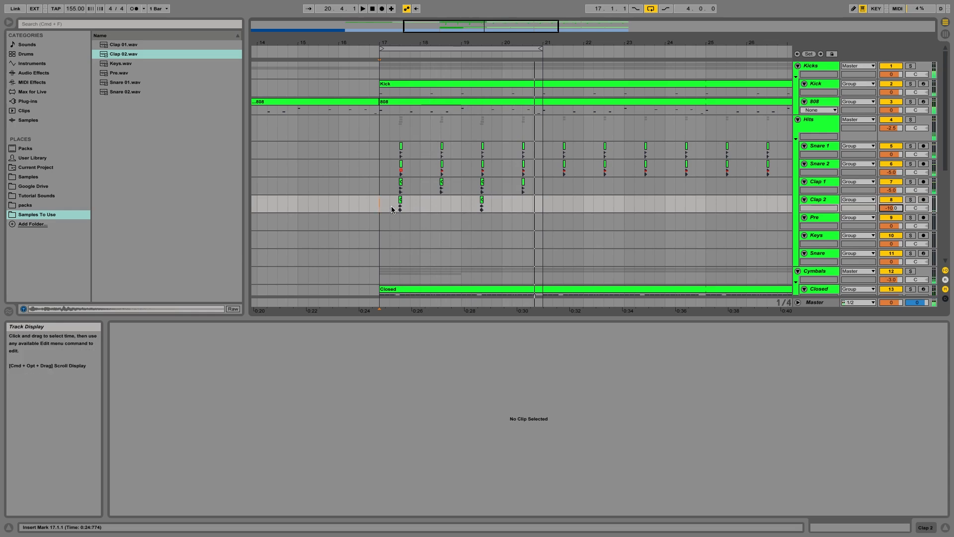
Step: Search the browser for key and preview the Cymatics - Foley - Car Keys samples
scroll(379, 207, "down", 3)
scroll(378, 208, "up", 3)
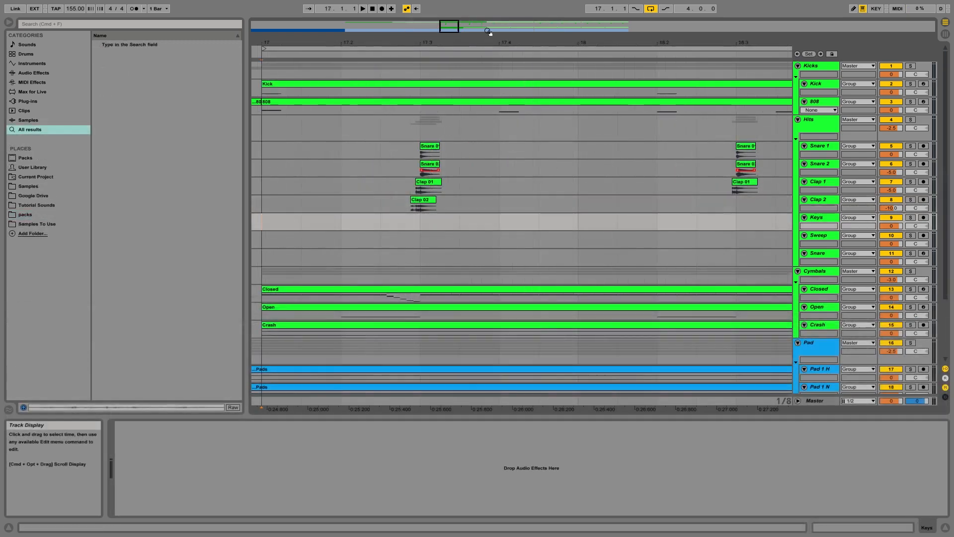
left_click_drag(450, 24, 453, 34)
left_click(105, 24)
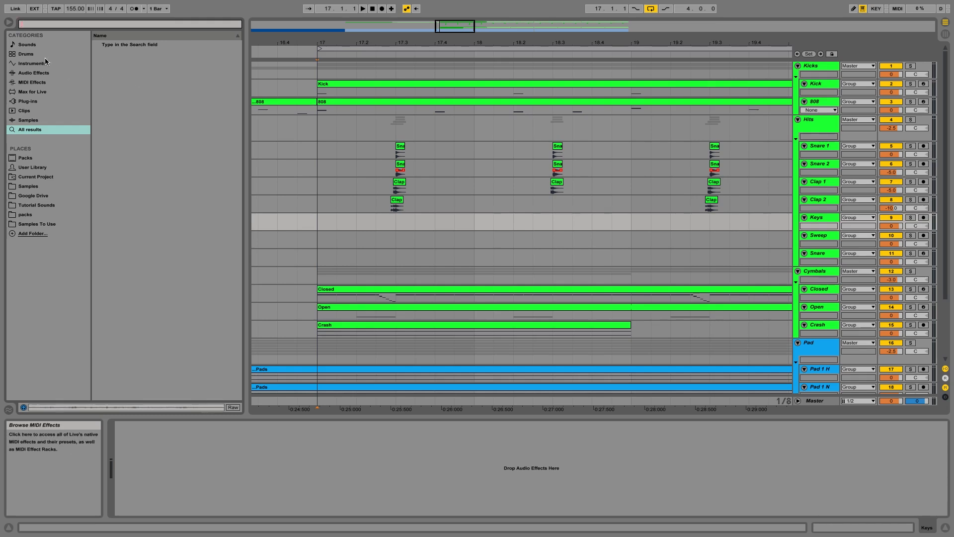
type("ey")
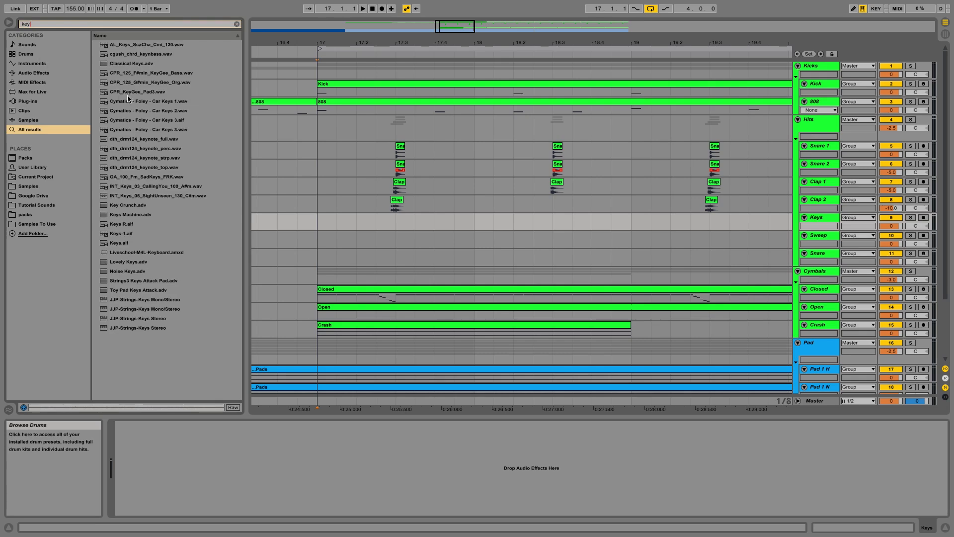
left_click(149, 103)
key("Down")
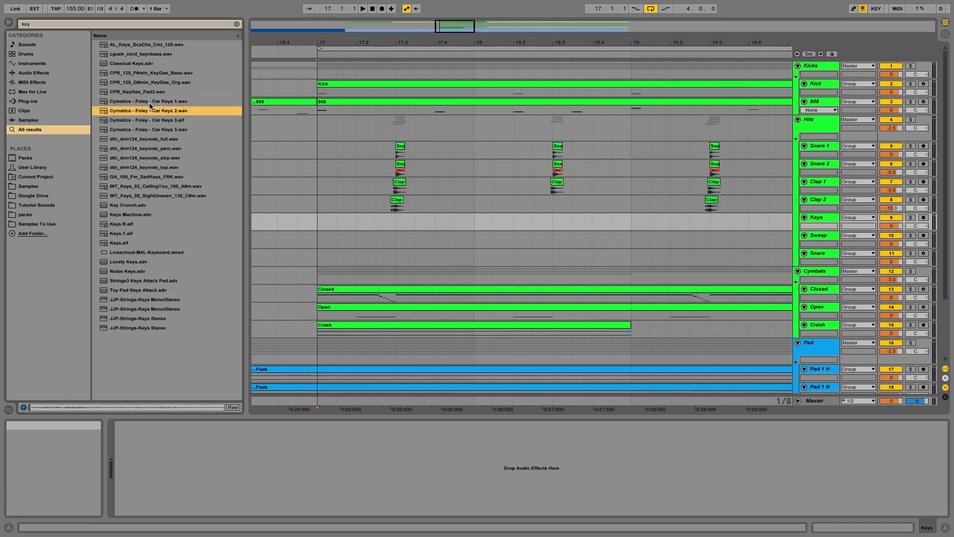
key("Down")
key("Down")
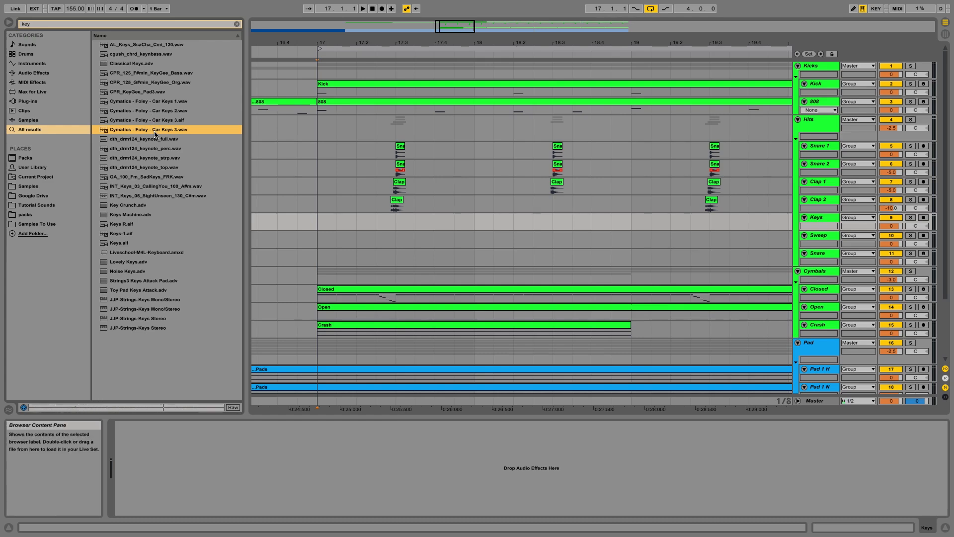
Step: Turn off grid snapping and place Cymatics - Foley - Car Keys 3 on the Keys track before the first hit
left_click_drag(390, 43, 388, 172)
right_click(359, 219)
left_click(370, 301)
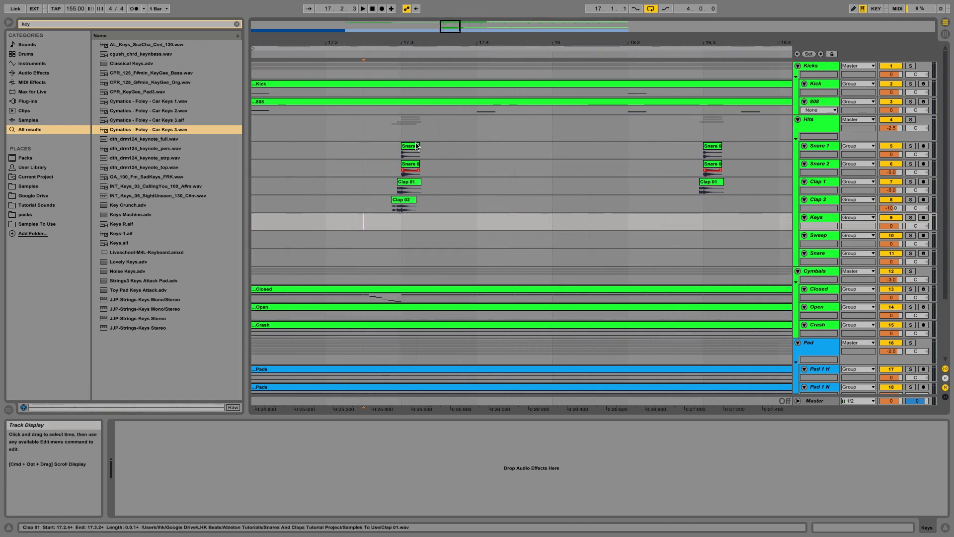
mouse_move(449, 28)
left_mouse_down()
mouse_move(449, 41)
mouse_move(448, 28)
left_mouse_up()
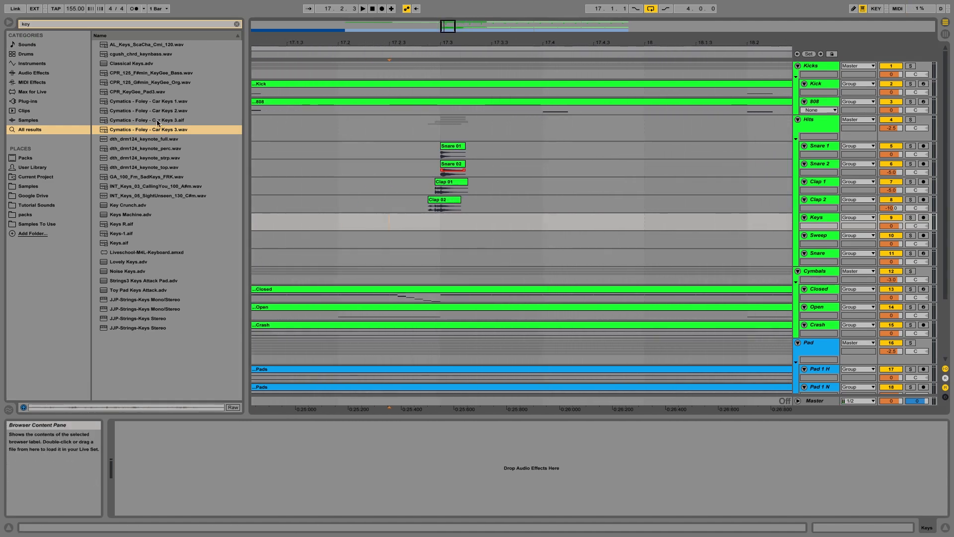
left_click_drag(149, 130, 328, 219)
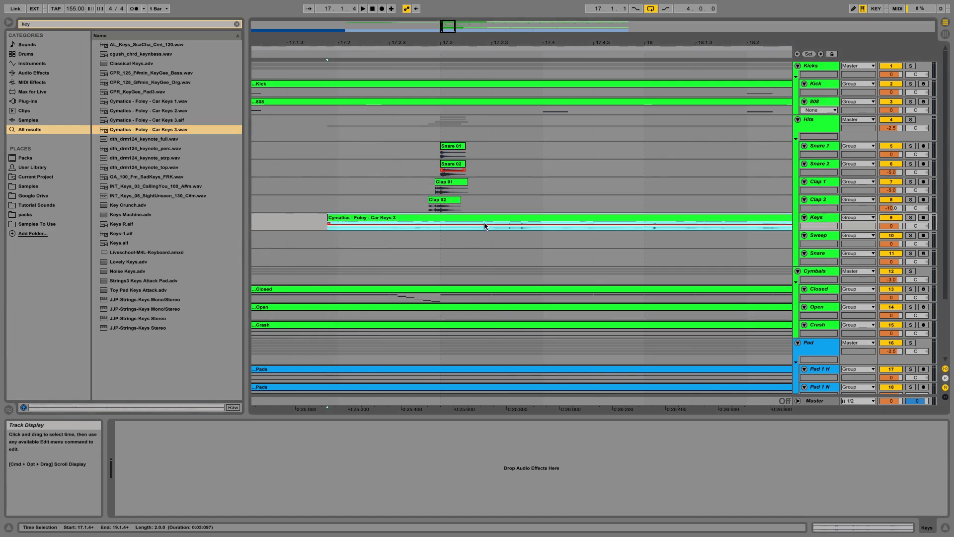
Step: Open the Car Keys 3 clip and turn off the sample editor grid
double_click(470, 218)
right_click(323, 433)
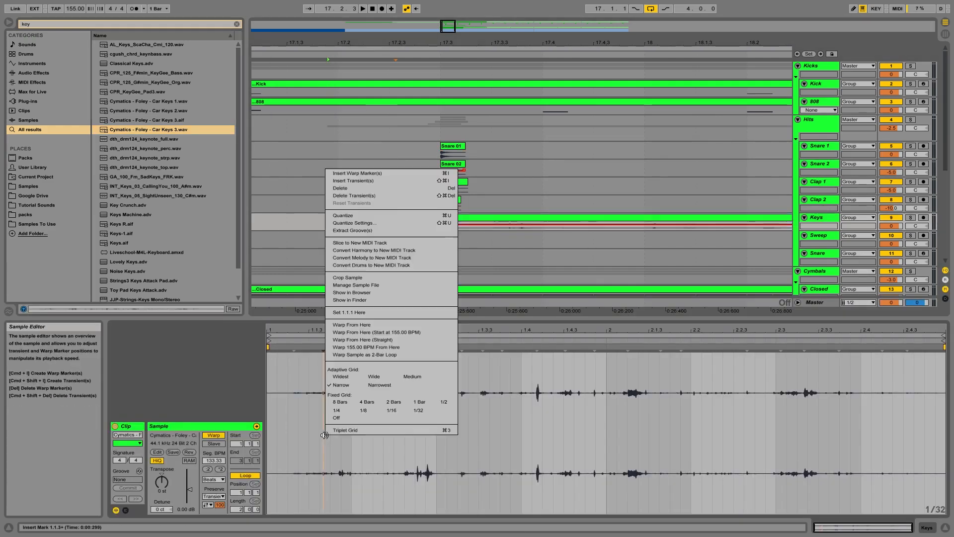
left_click(334, 420)
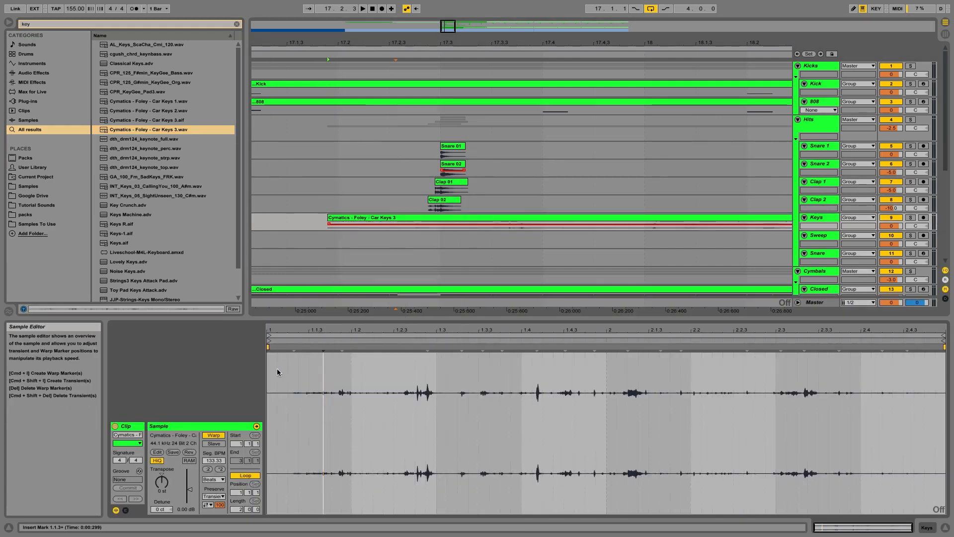
Step: Slide the Car Keys 3 clip later so it starts shortly before the clap layers, with grid snapping off
right_click(446, 247)
left_click(489, 319)
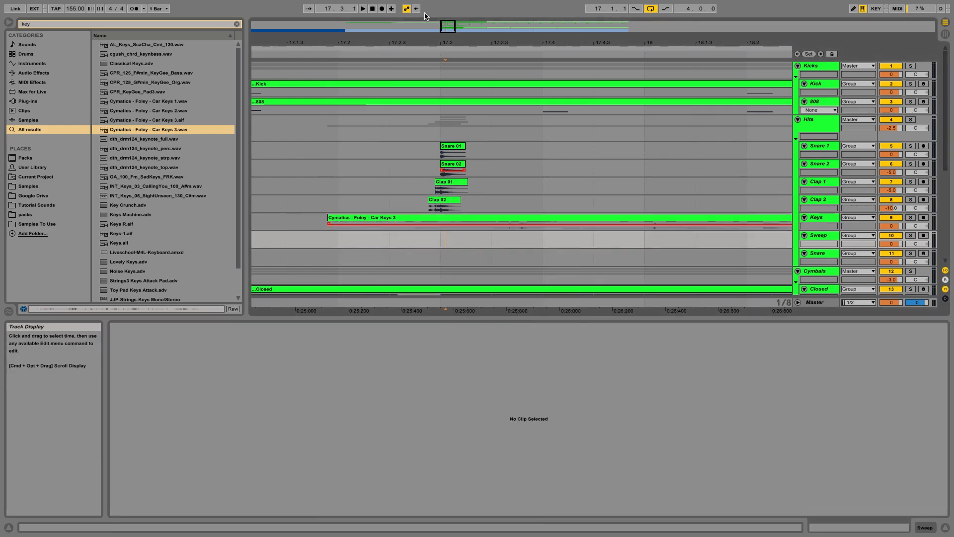
mouse_move(449, 38)
left_mouse_down()
mouse_move(450, 49)
mouse_move(449, 39)
left_mouse_up()
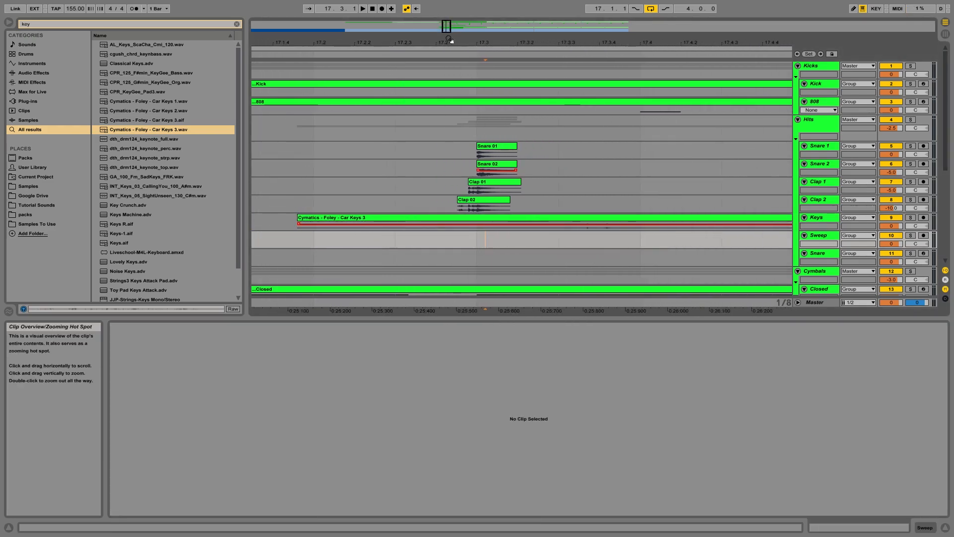
left_click_drag(387, 222, 441, 219)
right_click(436, 233)
left_click(453, 315)
left_click(355, 226)
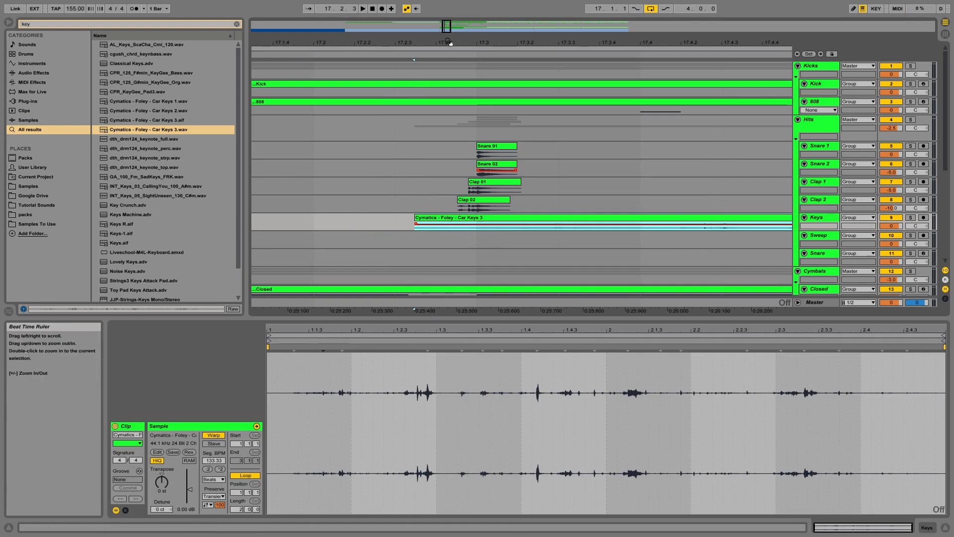
Step: Move the Car Keys 3 start marker later in the sample and set the arrangement grid to 1/8
mouse_move(446, 28)
left_mouse_down()
mouse_move(447, 47)
mouse_move(446, 37)
left_mouse_up()
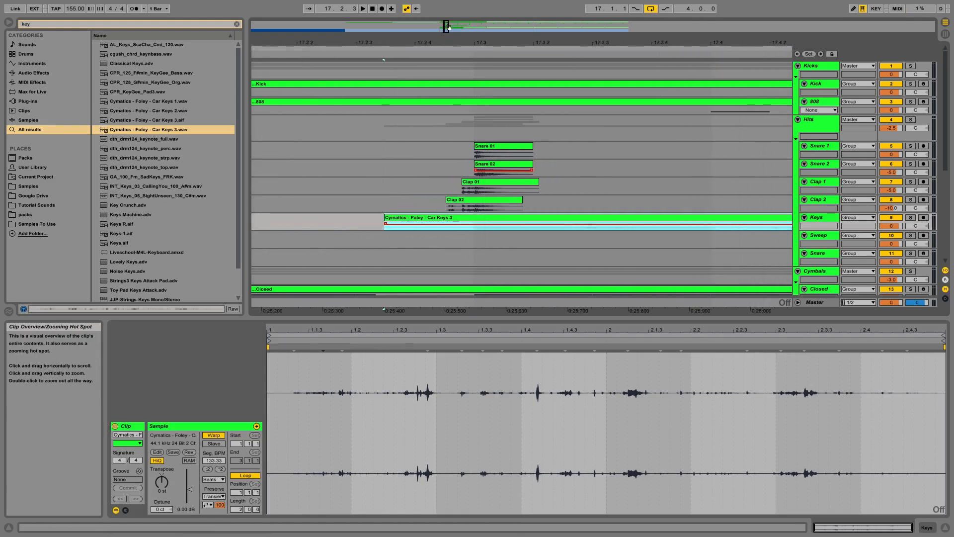
left_click_drag(269, 341, 305, 343)
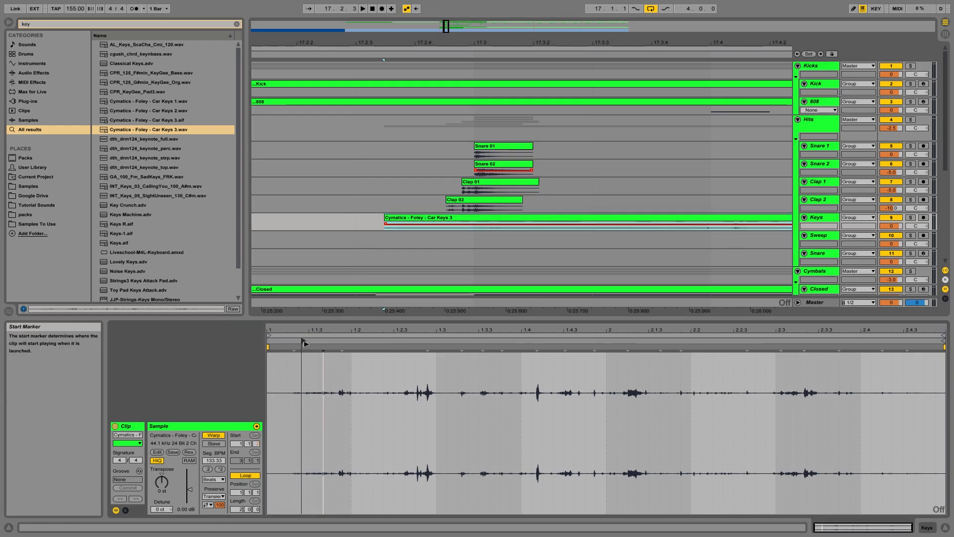
right_click(477, 227)
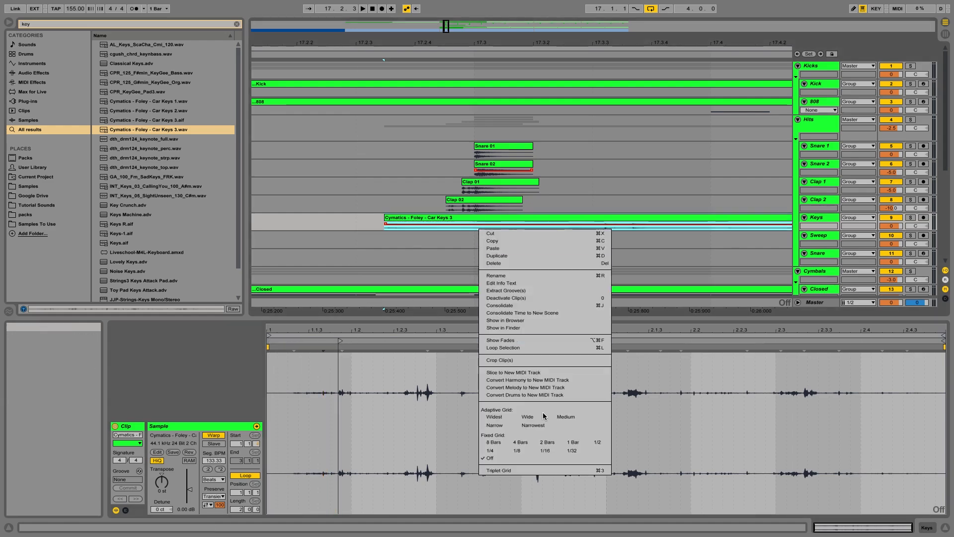
left_click(521, 448)
Step: Split the Car Keys 3 clip at the snare hit and delete the part after the split
left_click(475, 226)
key("super+e")
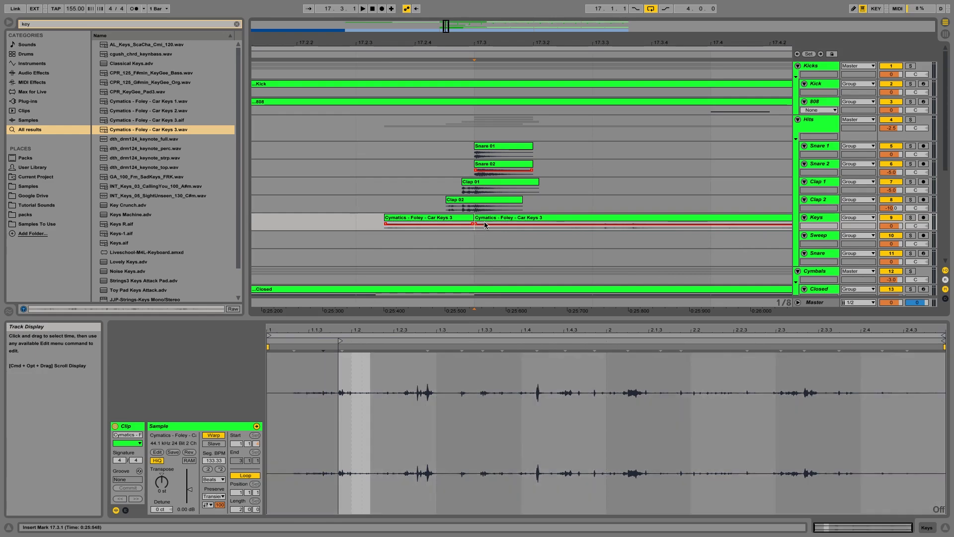
key("Delete")
left_click(454, 220)
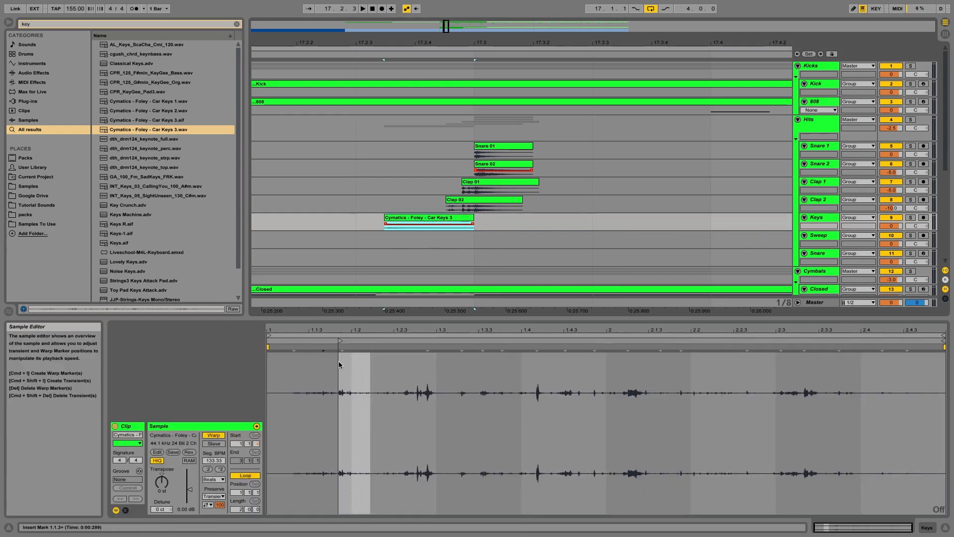
Step: Shift the Car Keys 3 start marker further into the sample, to about 1.2.3
mouse_move(342, 341)
left_mouse_down()
mouse_move(434, 345)
mouse_move(402, 356)
left_mouse_up()
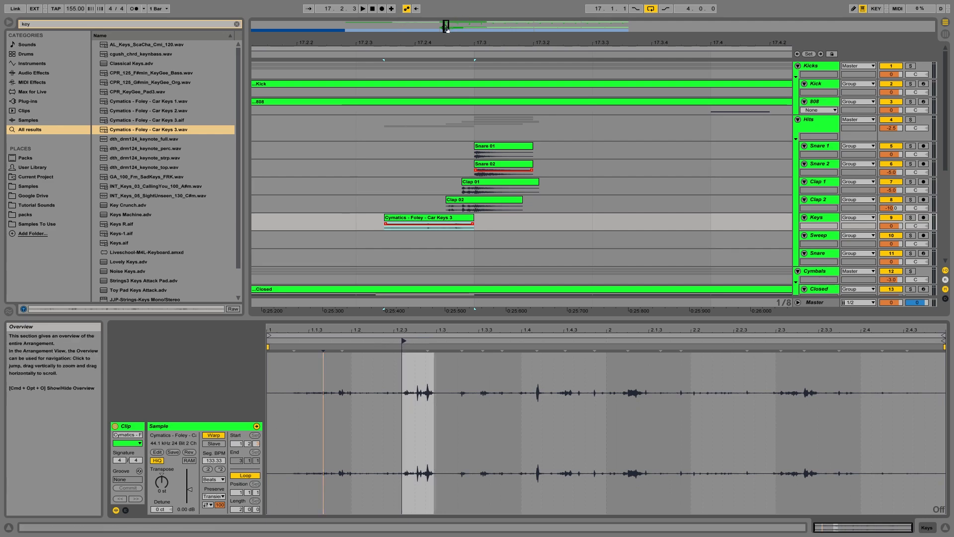
left_click_drag(447, 28, 447, 52)
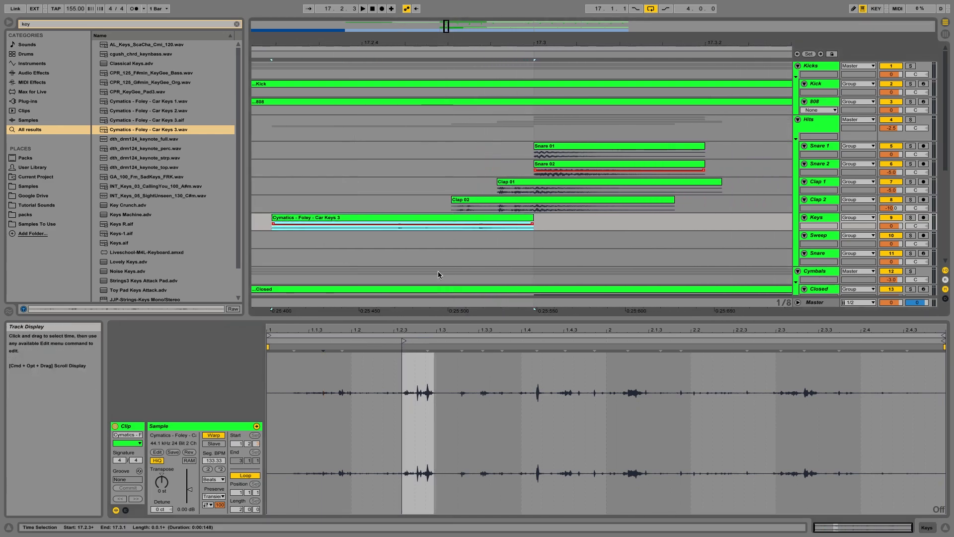
Step: Shift the Car Keys 3 start marker slightly earlier in the sample and play back the section
left_click(404, 341)
left_click(480, 229)
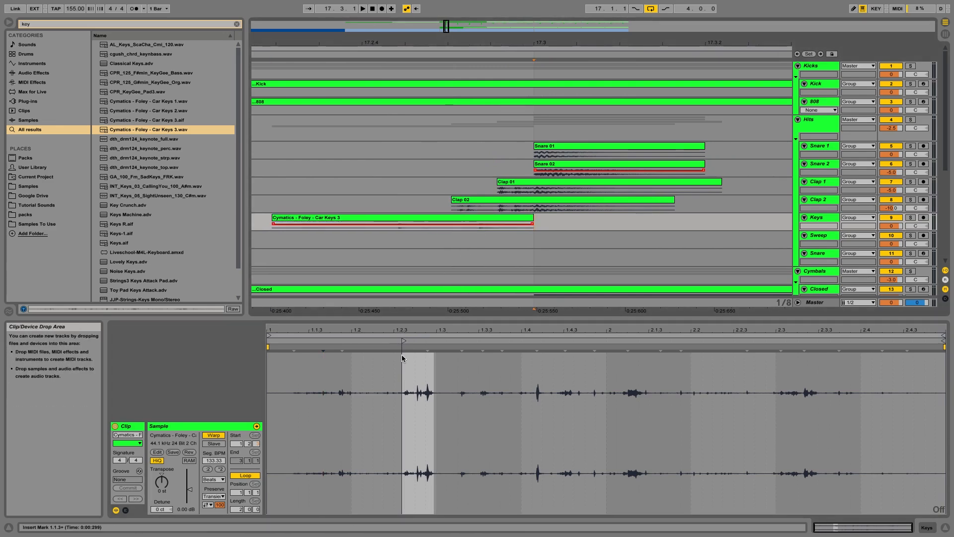
mouse_move(407, 341)
left_mouse_down()
mouse_move(419, 341)
mouse_move(397, 340)
left_mouse_up()
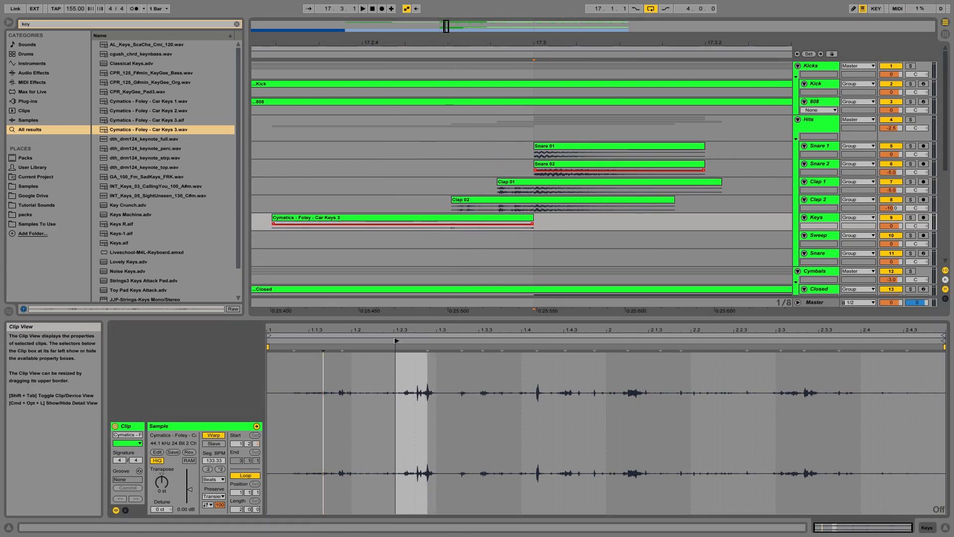
left_click(383, 219)
key("space")
key("space")
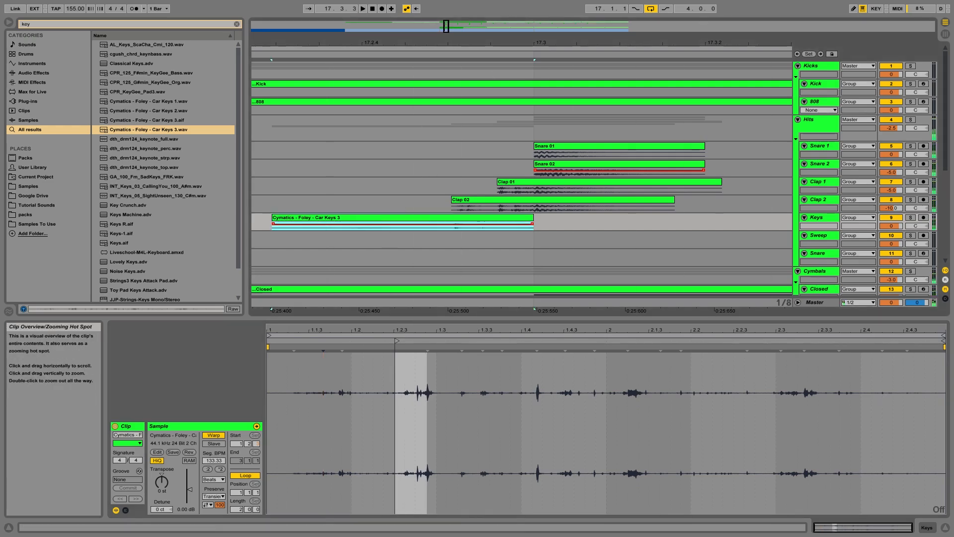
Step: Move the Car Keys 3 start marker slightly later and raise its clip gain to about 10.6 dB, then play back
left_click_drag(447, 28, 446, 15)
mouse_move(396, 341)
left_mouse_down()
mouse_move(437, 343)
mouse_move(414, 343)
mouse_move(397, 361)
mouse_move(465, 369)
mouse_move(404, 384)
left_mouse_up()
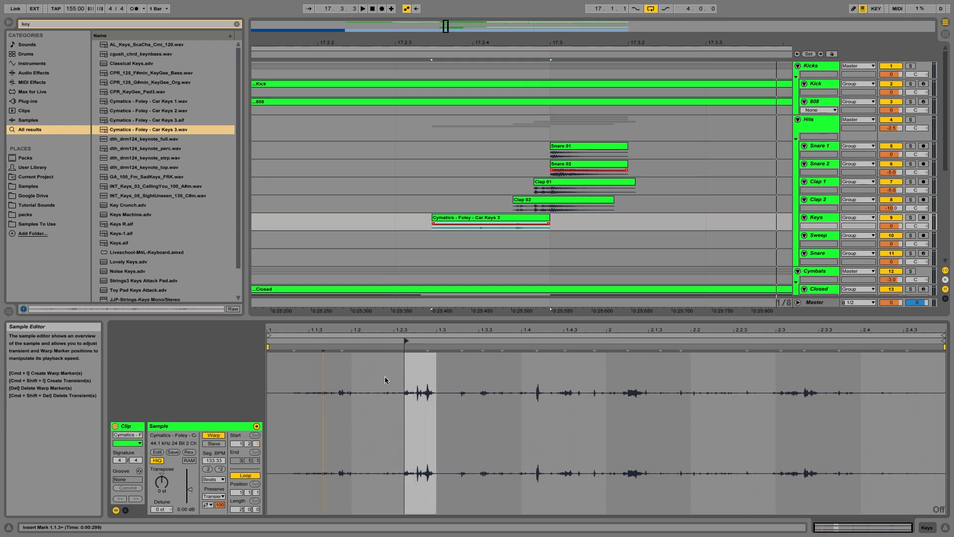
left_click_drag(189, 490, 189, 480)
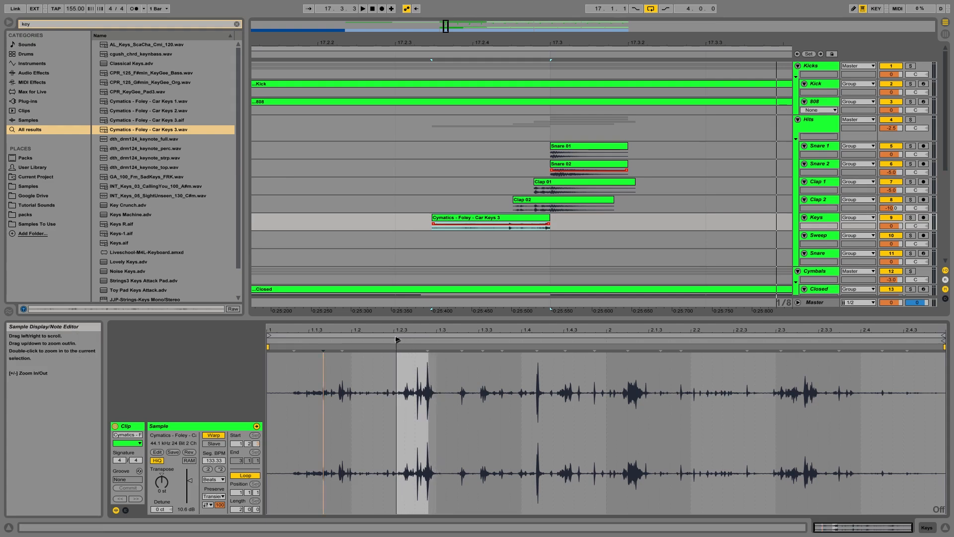
key("space")
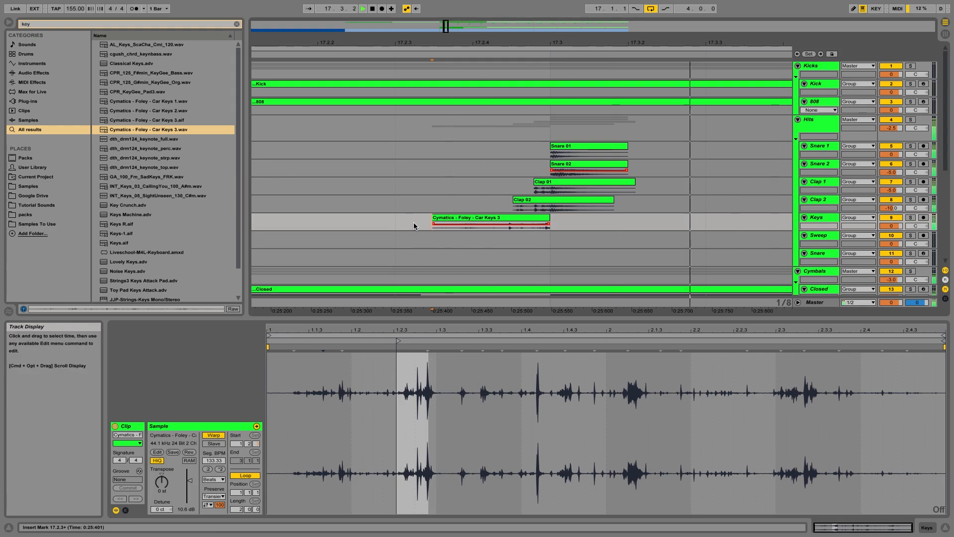
Step: Slide the Car Keys 3 clip earlier in the arrangement and pull its start marker slightly earlier, then play back
left_click(434, 218)
left_click_drag(434, 218, 396, 218)
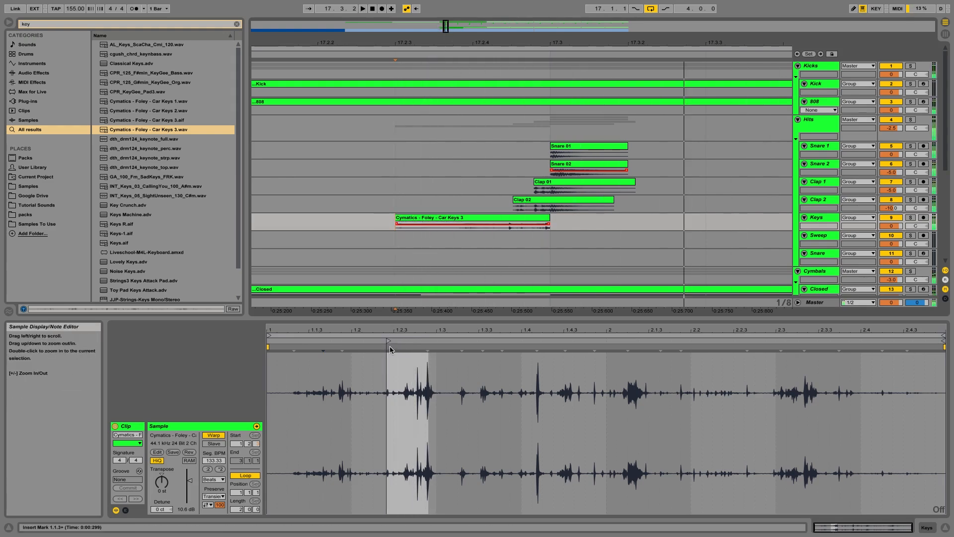
left_click_drag(388, 340, 385, 340)
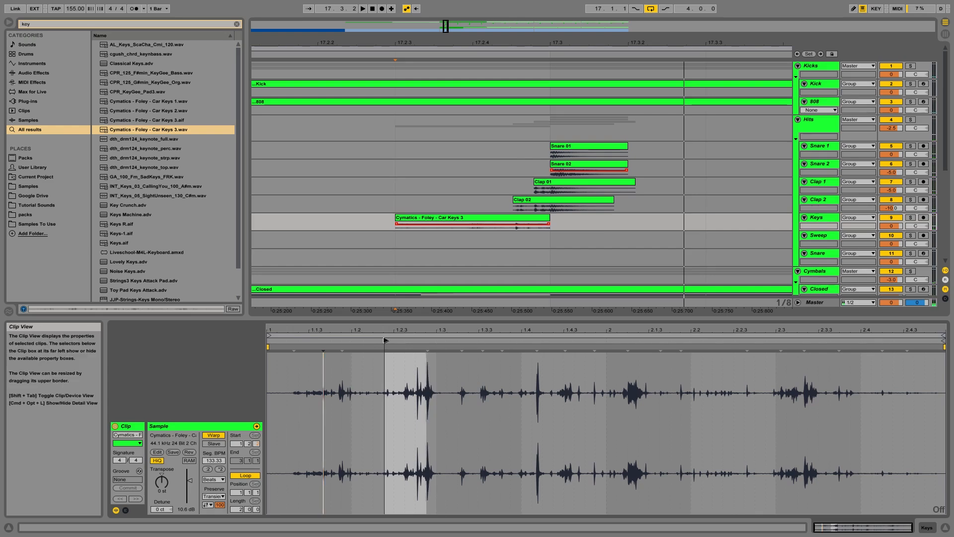
key("space")
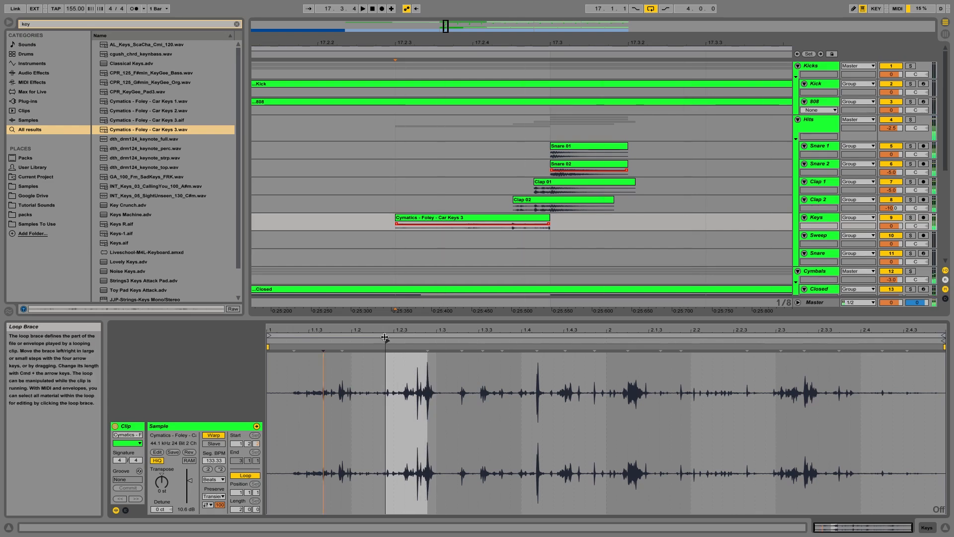
Step: Adjust the Car Keys 3 clip gain to 5 dB and play back the result
left_click_drag(391, 330, 391, 330)
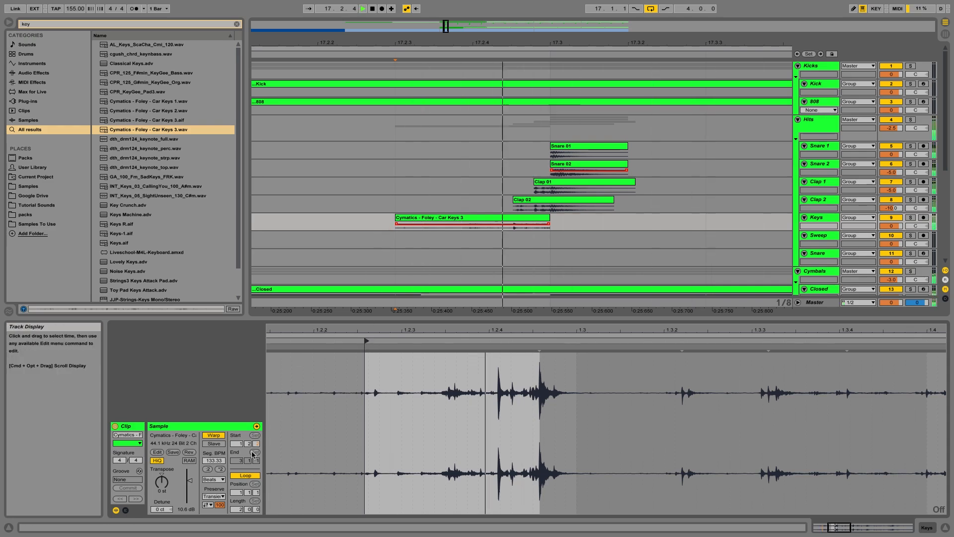
left_click_drag(188, 510, 188, 499)
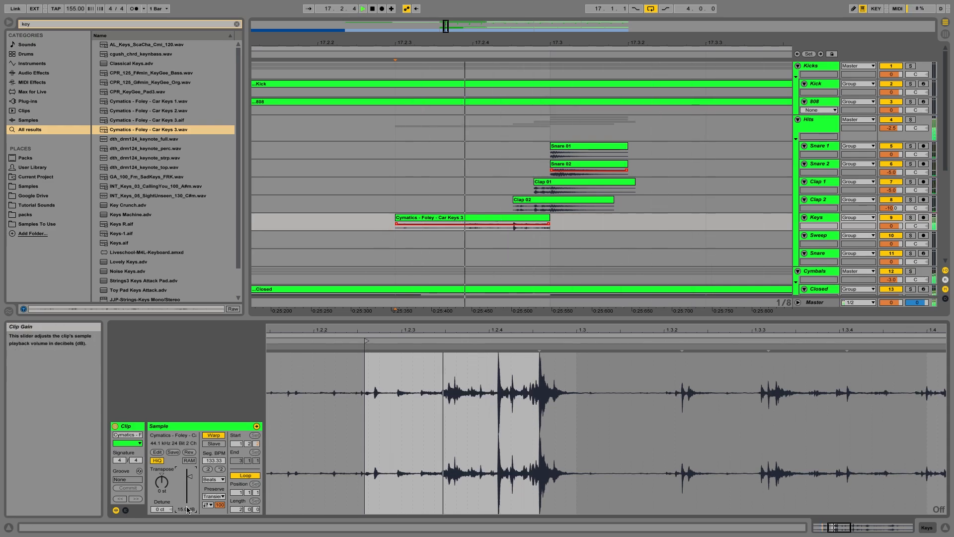
left_click(192, 510)
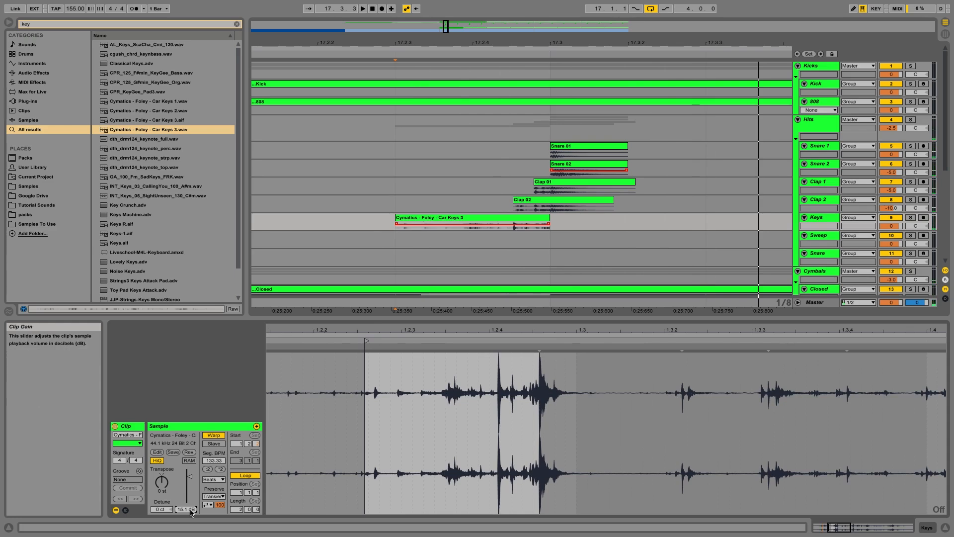
key("Return")
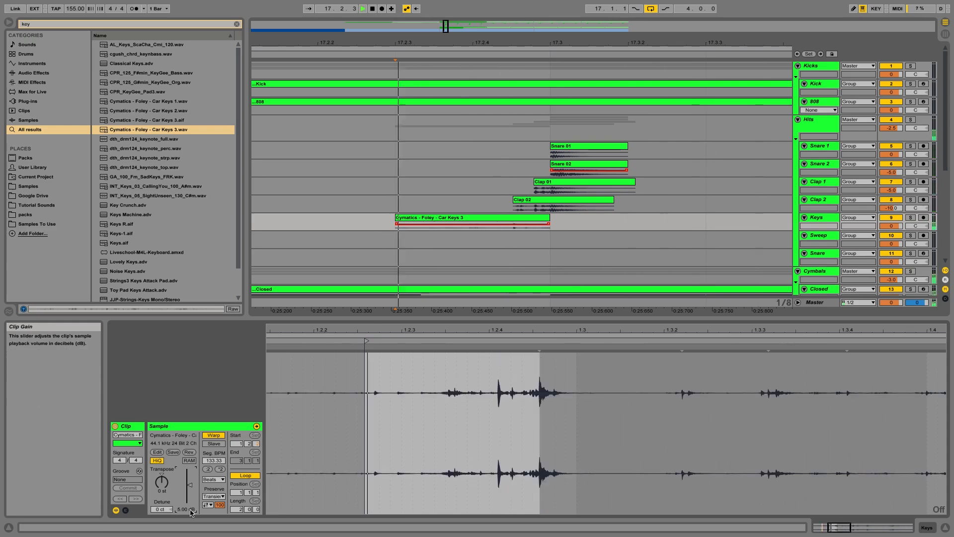
key("space")
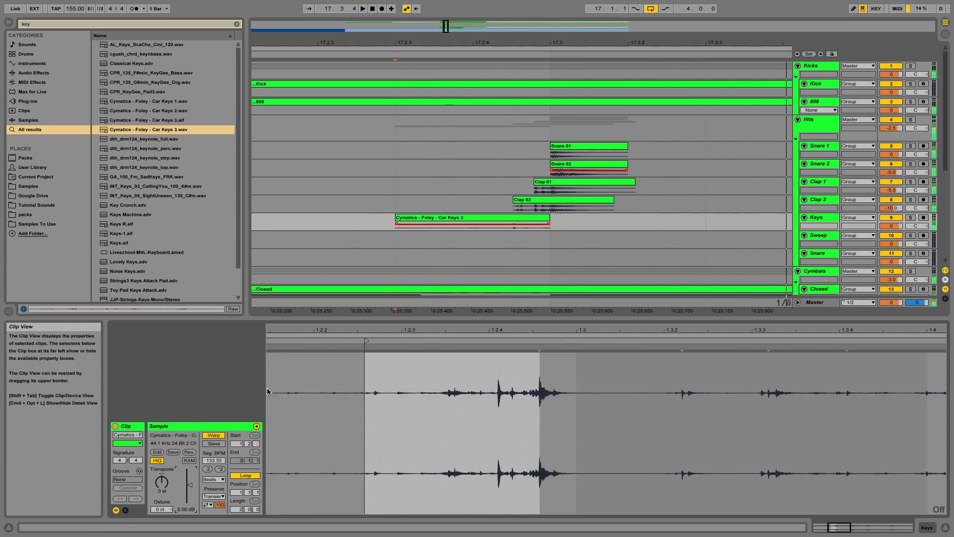
Step: Set the Car Keys 3 clip gain to 7.5 dB
left_click_drag(512, 310, 512, 294)
left_click_drag(512, 43, 445, 25)
left_click(184, 509)
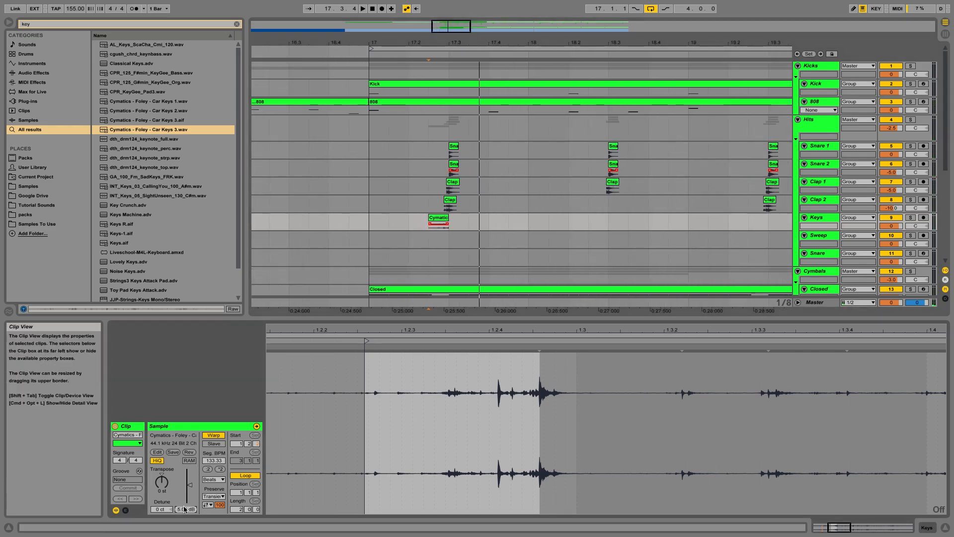
type("7.5")
key("Return")
Step: Set the arrangement grid to 1/4 and duplicate the Car Keys 3 clip three times across the following bars
right_click(414, 220)
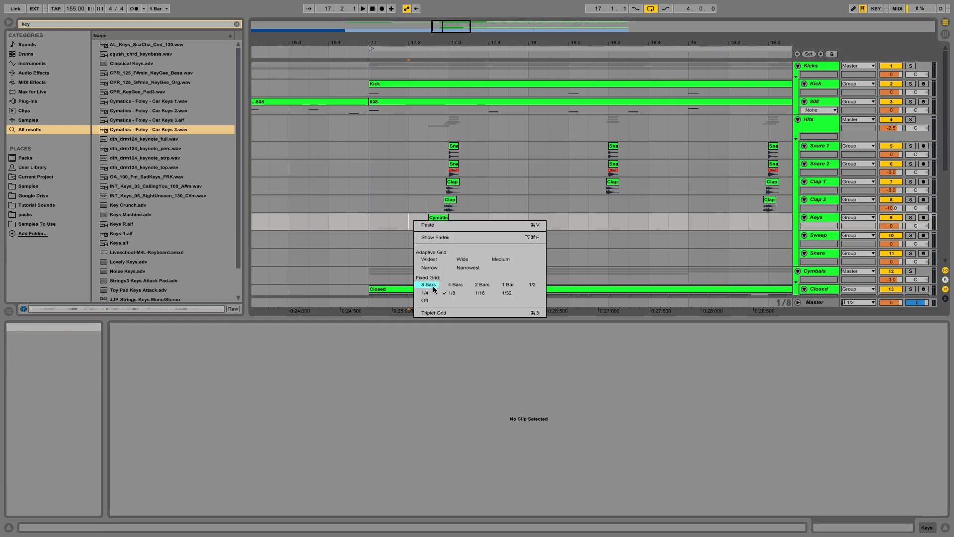
left_click(425, 280)
left_click_drag(463, 43, 463, 26)
left_click_drag(499, 225, 444, 225)
left_click(417, 224, "shift")
key("super+d")
key("super+d")
key("super+d")
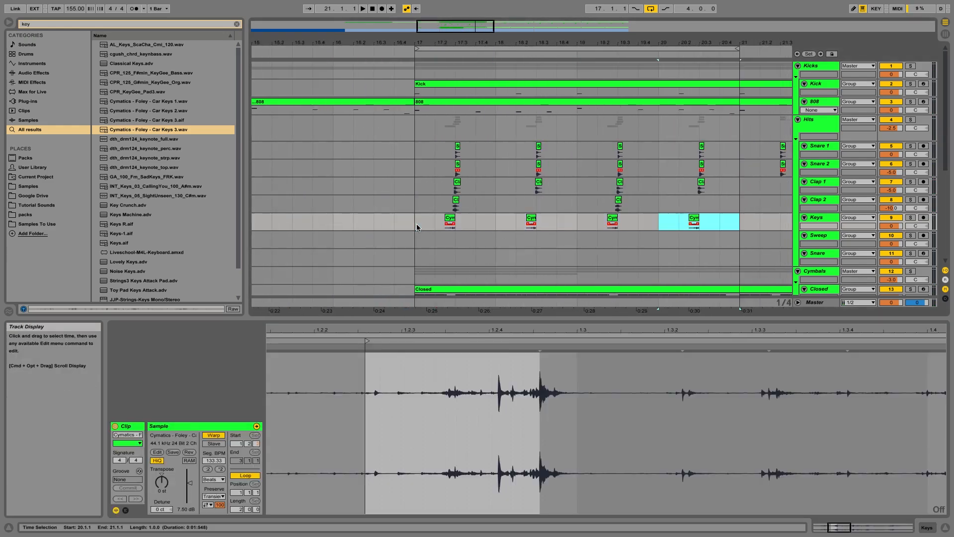
Step: Play back and inspect the duplicated Car Keys clips against the snare and clap layers
left_click_drag(503, 225, 571, 228)
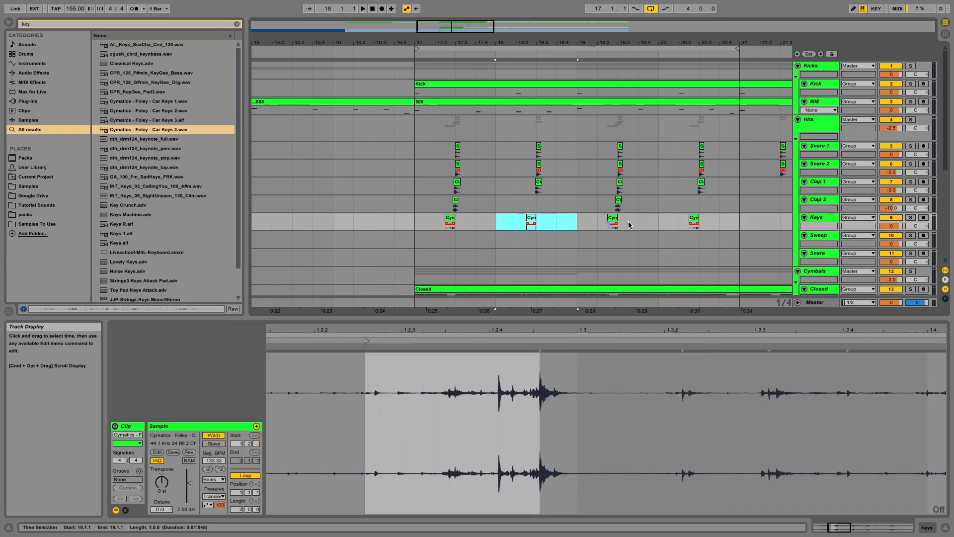
left_click(418, 221)
key("space")
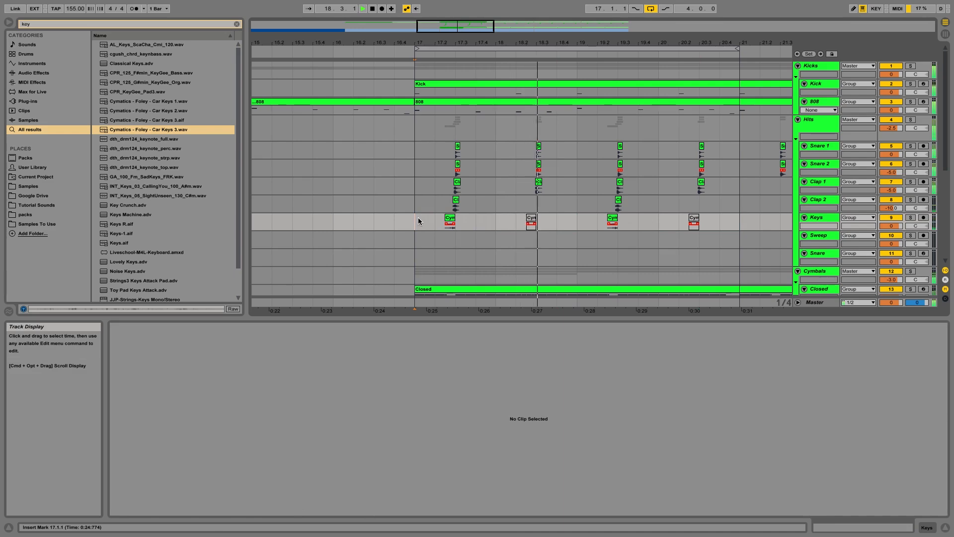
left_click(477, 224)
key("space")
left_click(455, 207)
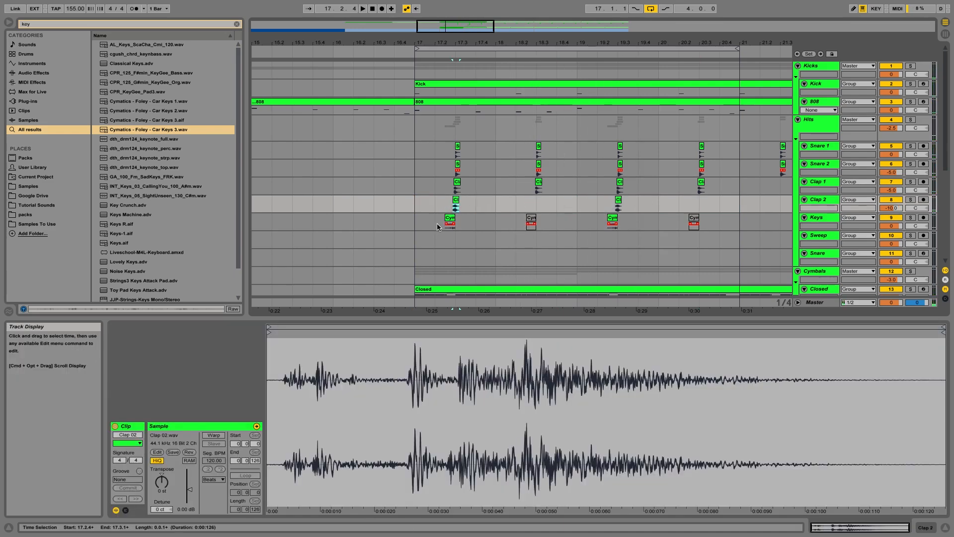
left_click(450, 220)
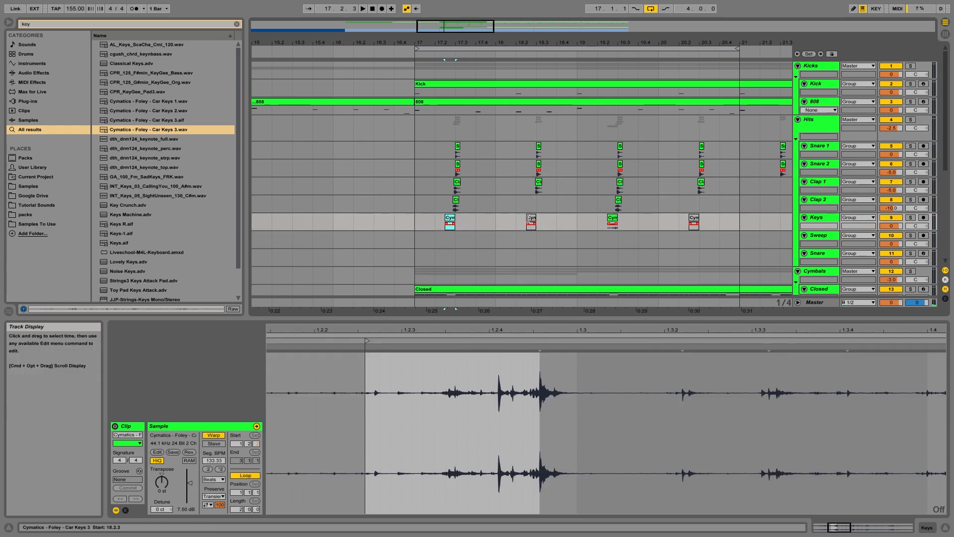
left_click(531, 220)
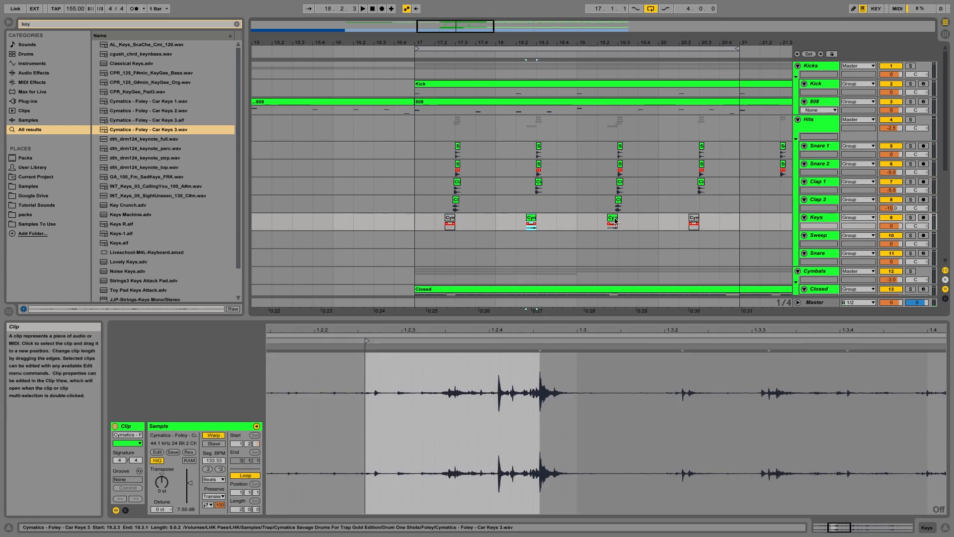
left_click(693, 219)
left_click(419, 221)
key("space")
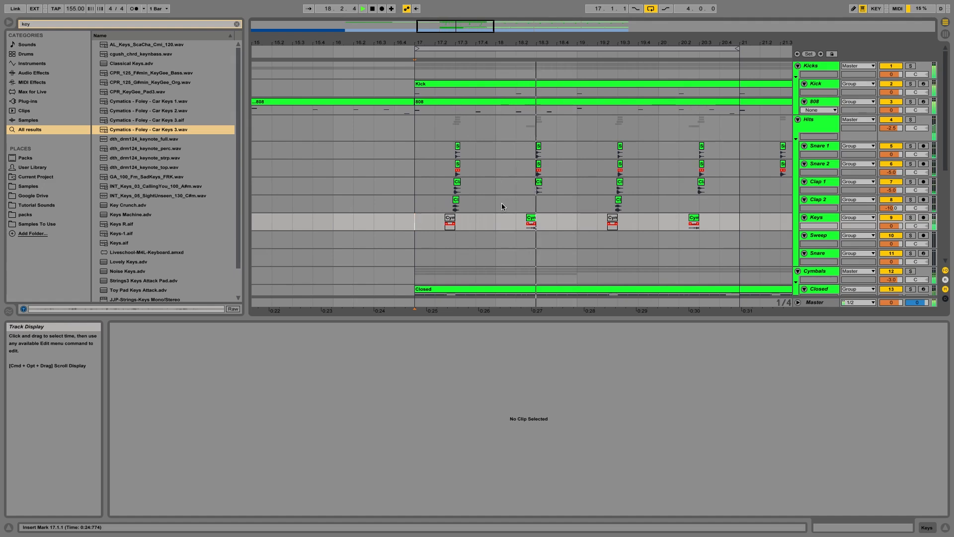
key("space")
Step: Delete the first and third Car Keys 3 copies, keeping the second and fourth
left_click(450, 217)
key("Delete")
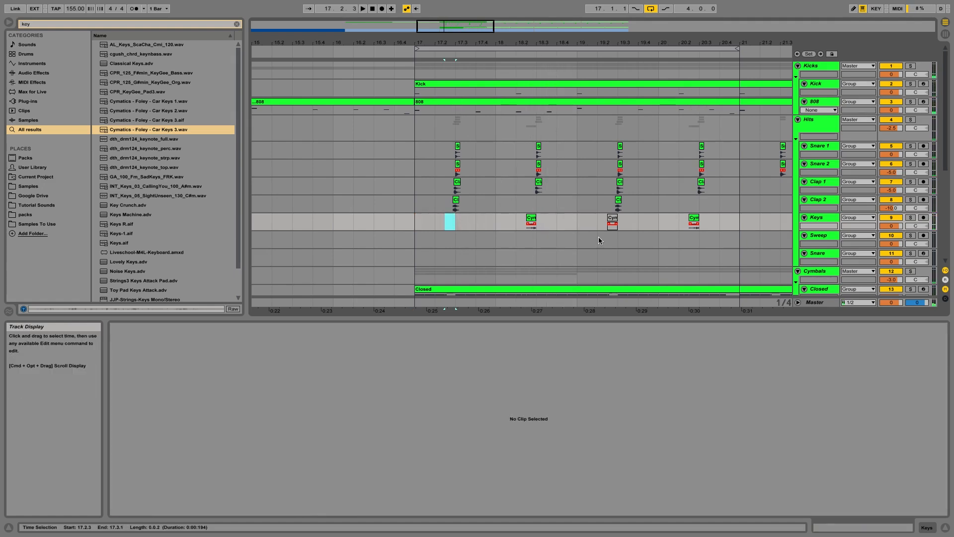
left_click(612, 219)
key("Delete")
left_click(419, 223)
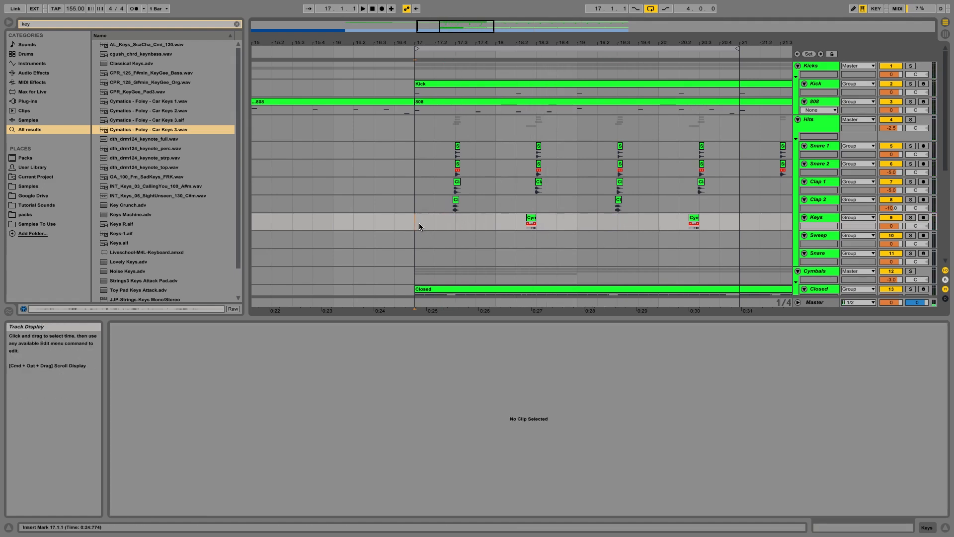
Step: Search the browser for kshm pre and step through the KSHMR Pre-Shifted Claps results
key("ctrl+f")
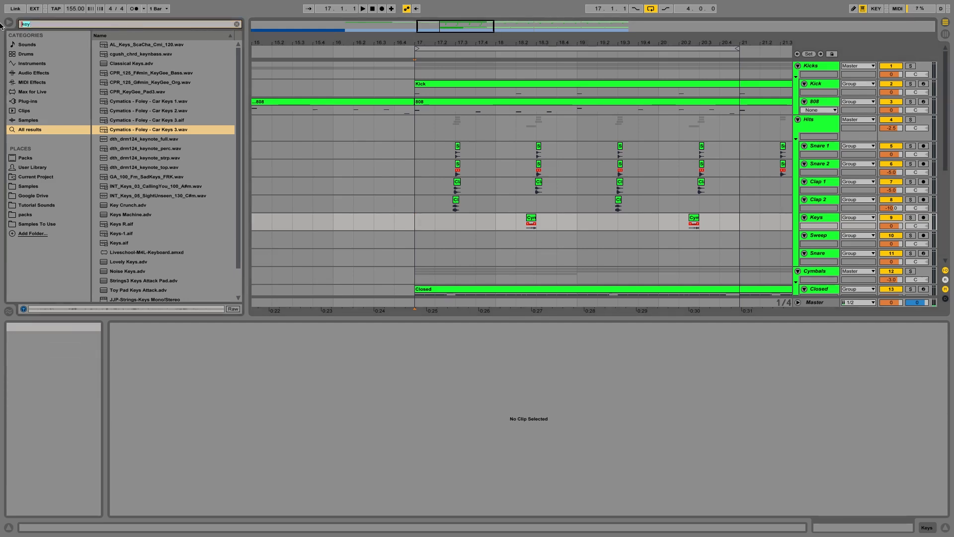
type("kshm")
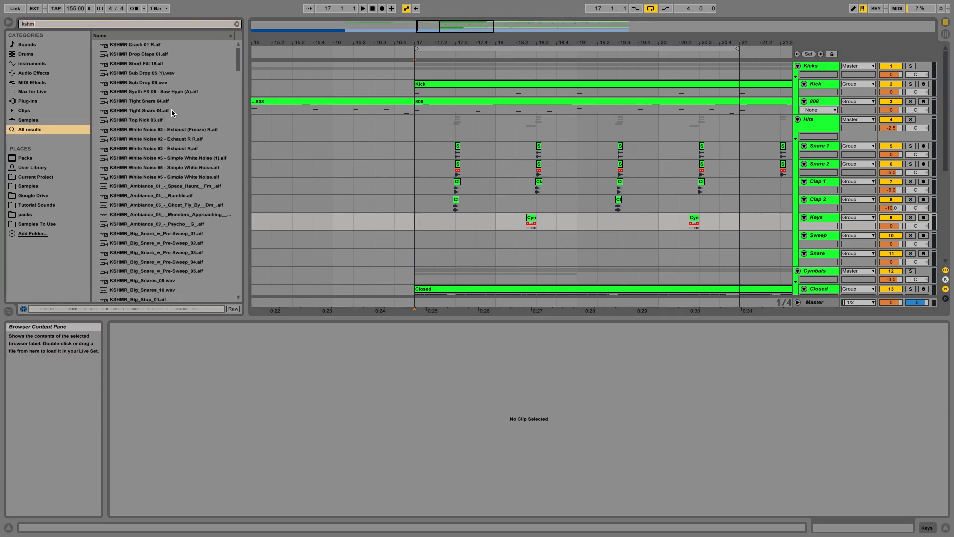
type(" pre")
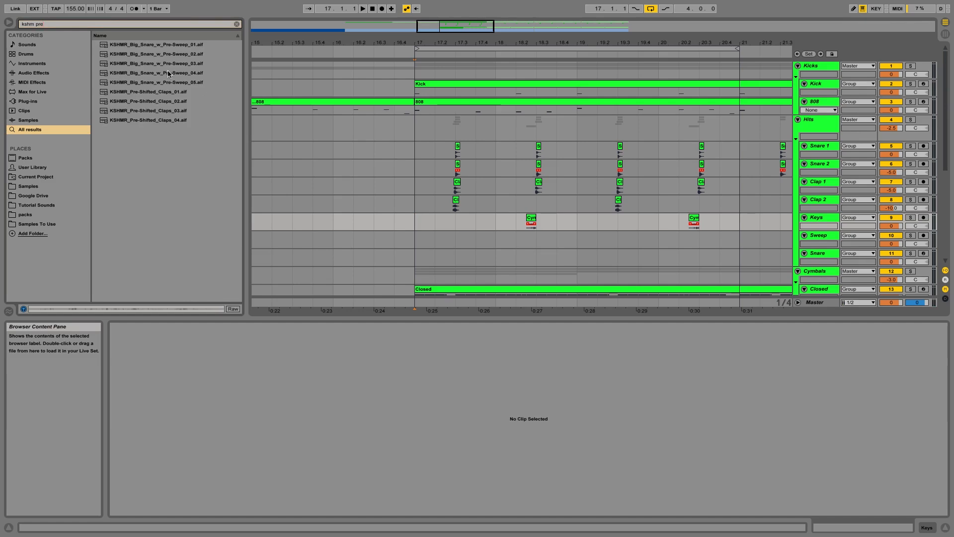
left_click(175, 93)
key("Down")
key("Down")
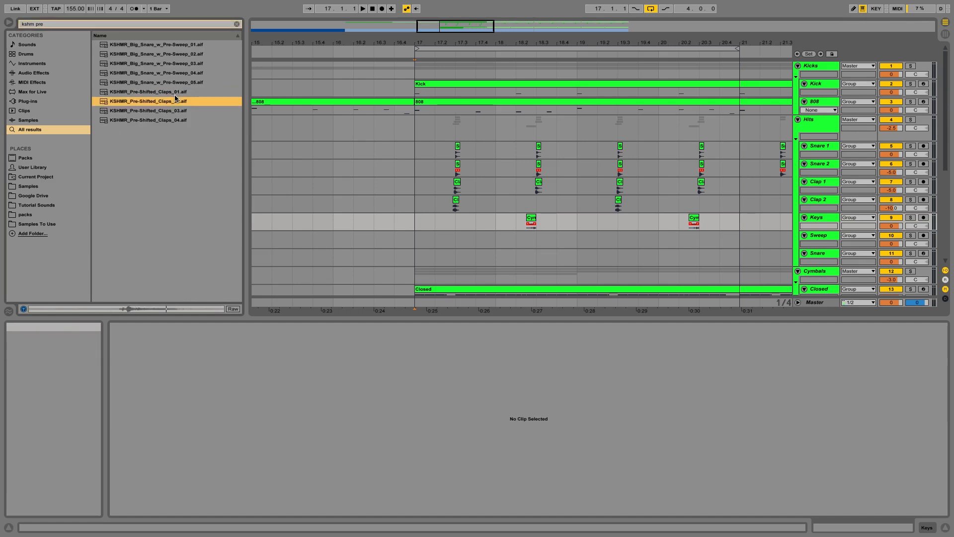
key("Down")
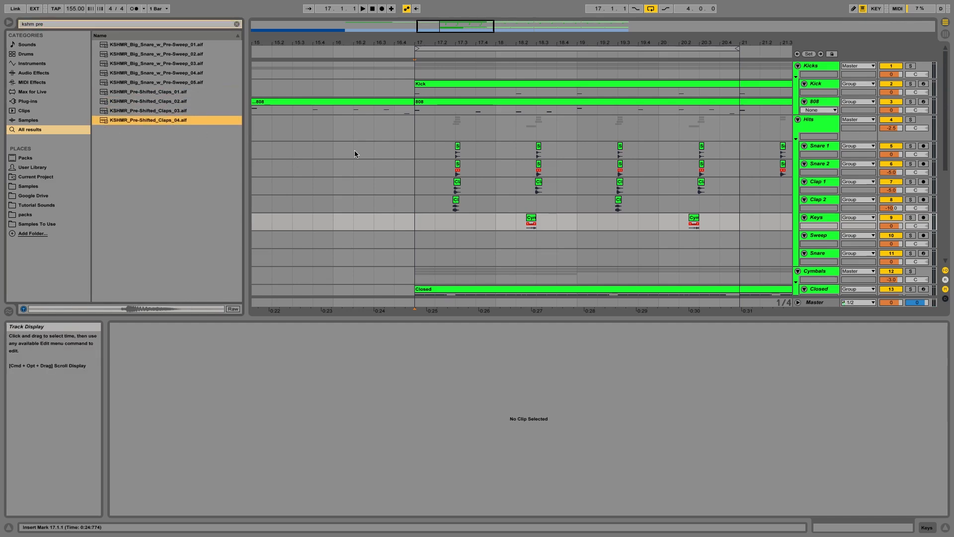
Step: Zoom in on bar 17 and preview the KSHMR Pre-Shifted Claps samples in the browser
left_click_drag(451, 22, 450, 24)
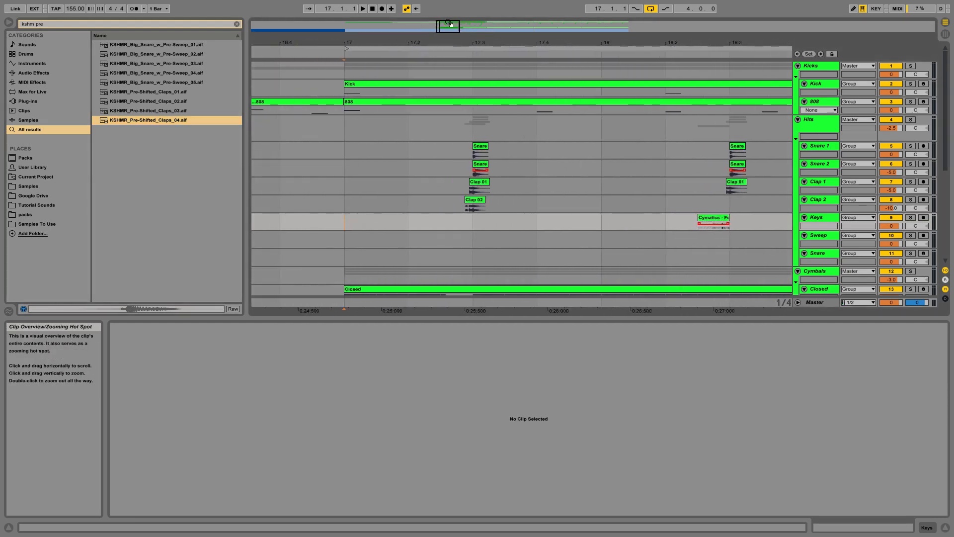
right_click(581, 241)
left_click(462, 256)
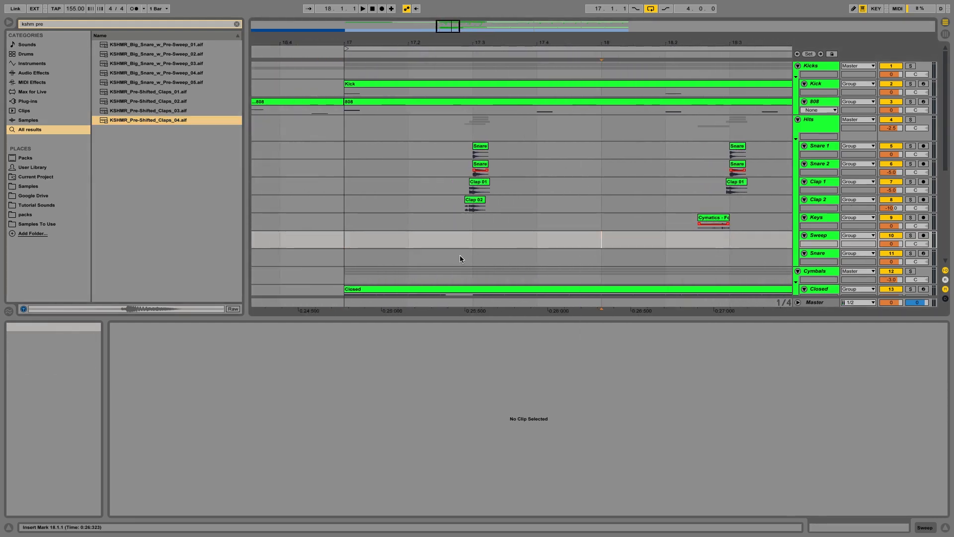
left_click(193, 92)
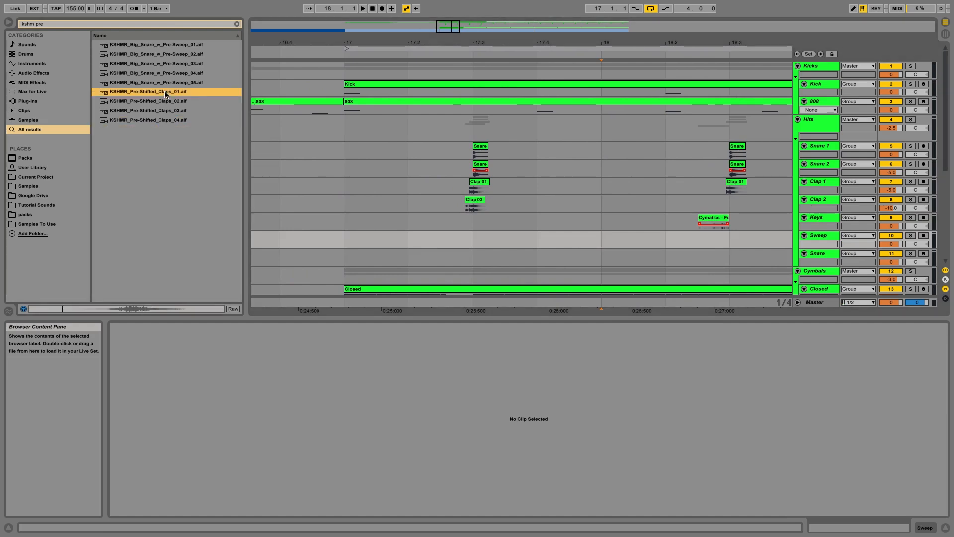
key("Down")
key("space")
left_click(176, 112)
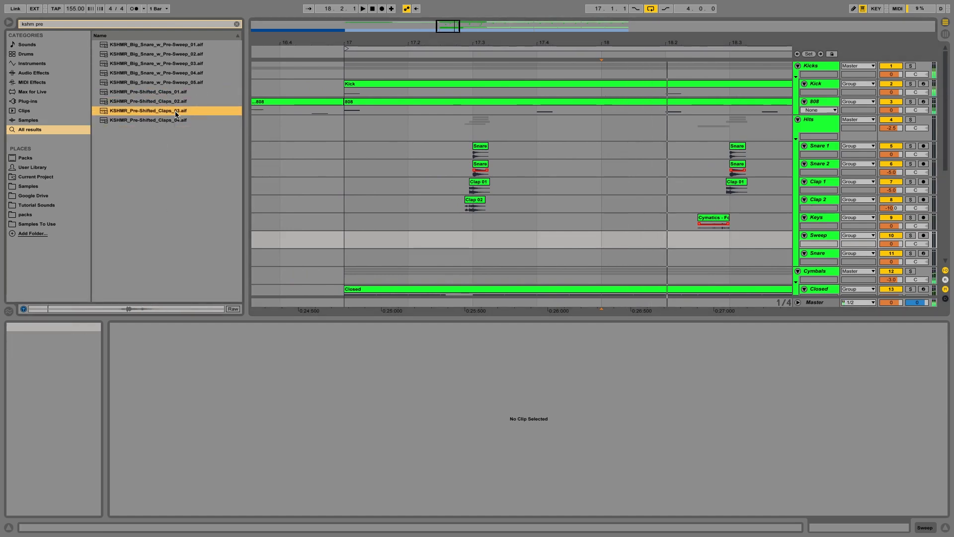
key("Down")
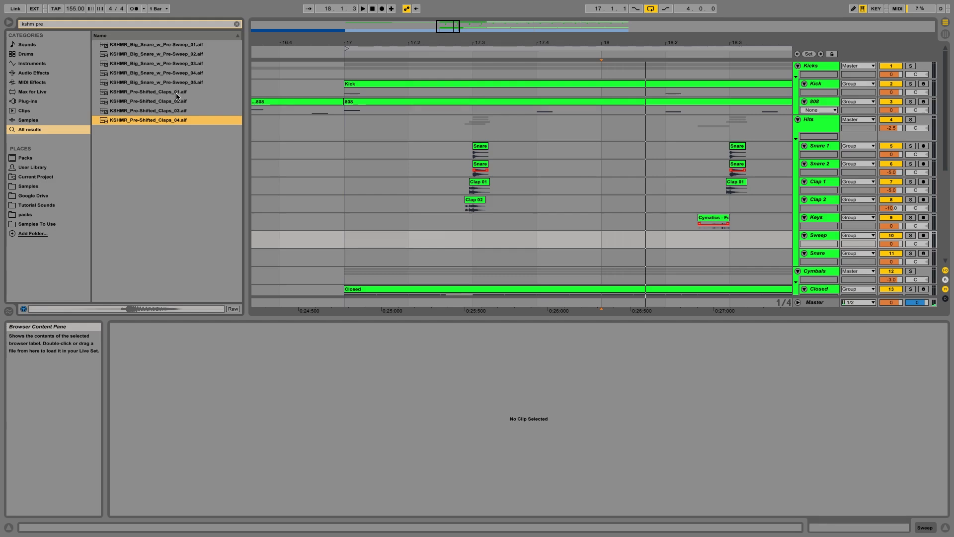
left_click(177, 92)
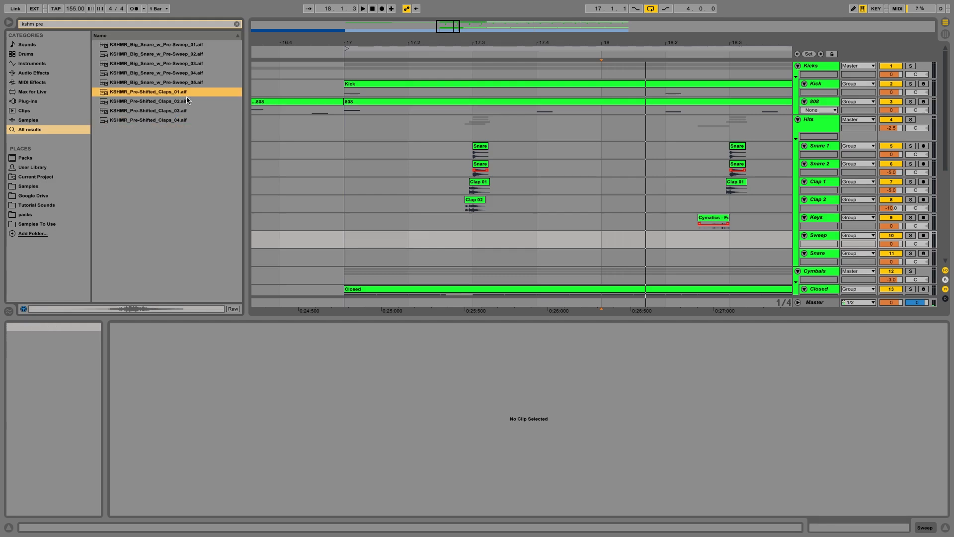
Step: Set the grid to 1/8 and place KSHMR_Pre-Shifted_Claps_01 on the Sweep track just before the bar-17 snare hit
right_click(468, 234)
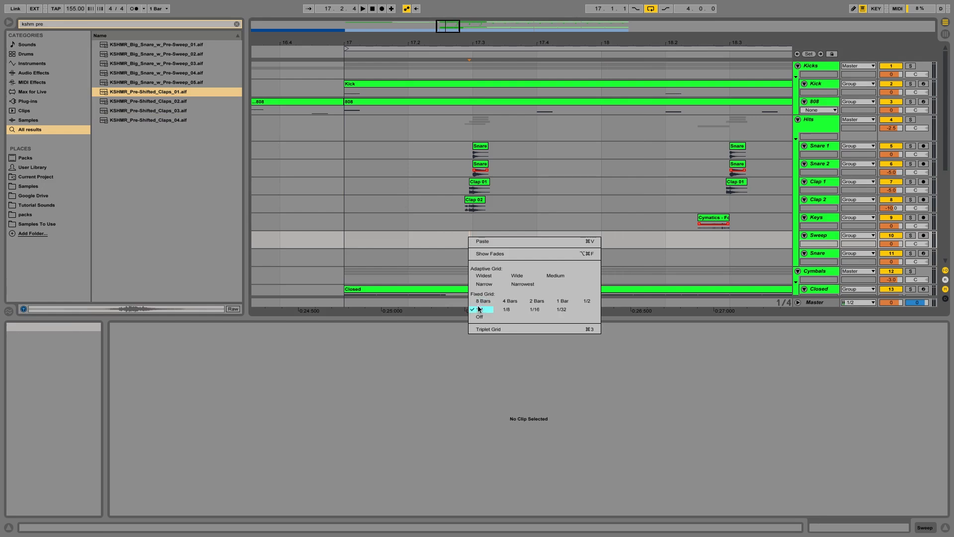
left_click(452, 272)
left_click_drag(164, 91, 453, 237)
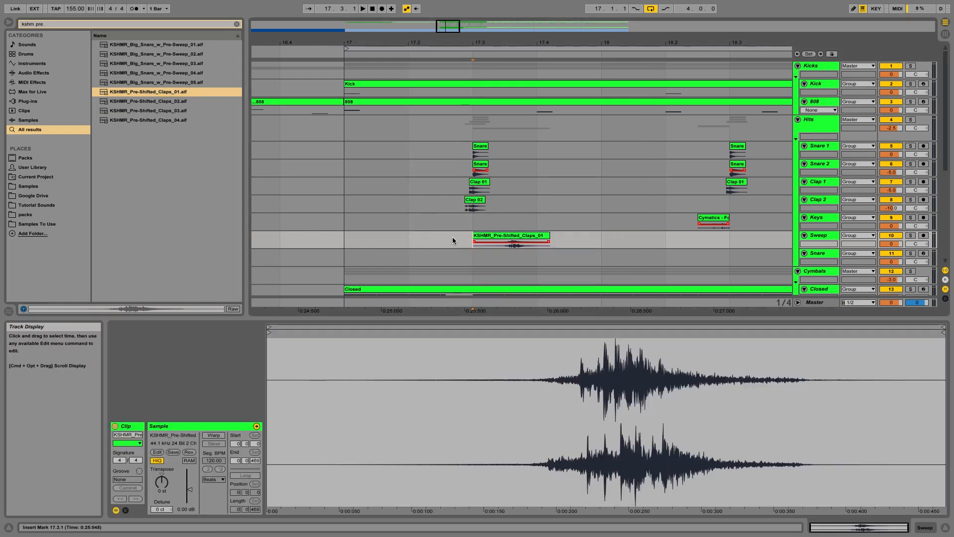
right_click(452, 237)
left_click(492, 310)
left_click(497, 241)
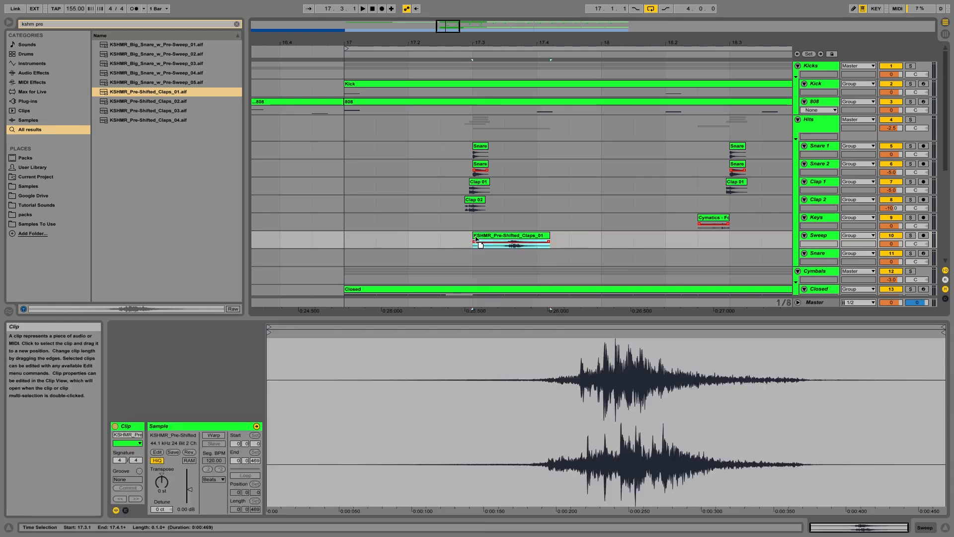
left_click_drag(498, 241, 465, 241)
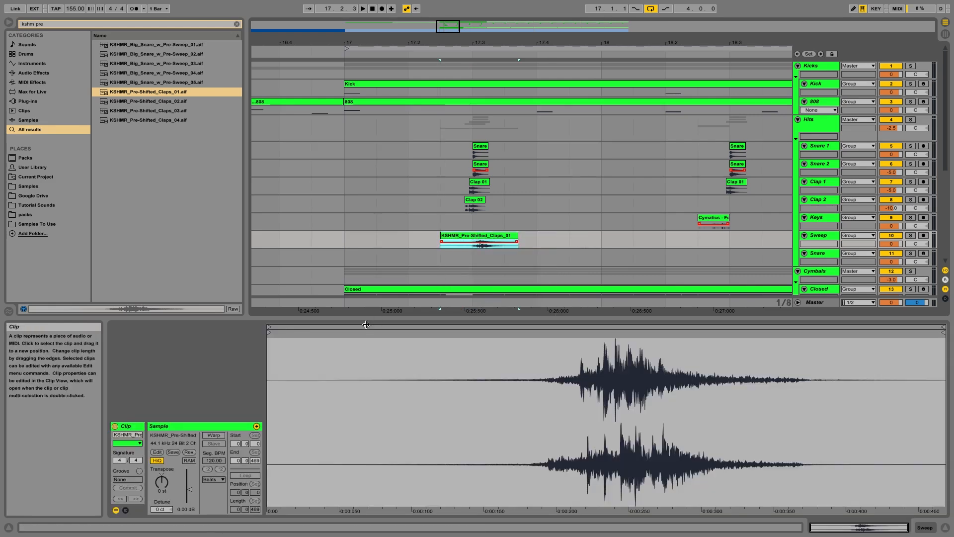
Step: Turn on Warp for the clap clip with a segment BPM of 128 and play it back
left_click(213, 435)
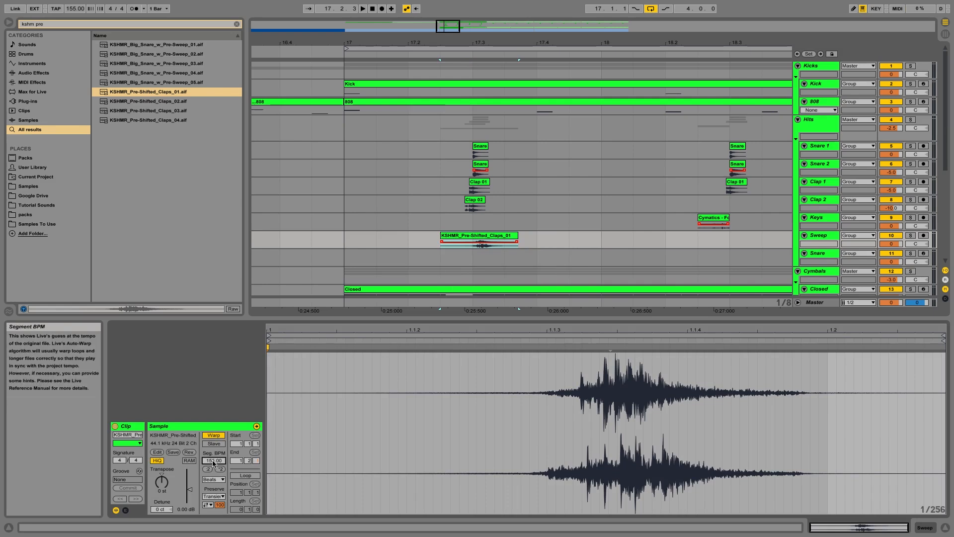
key("Return")
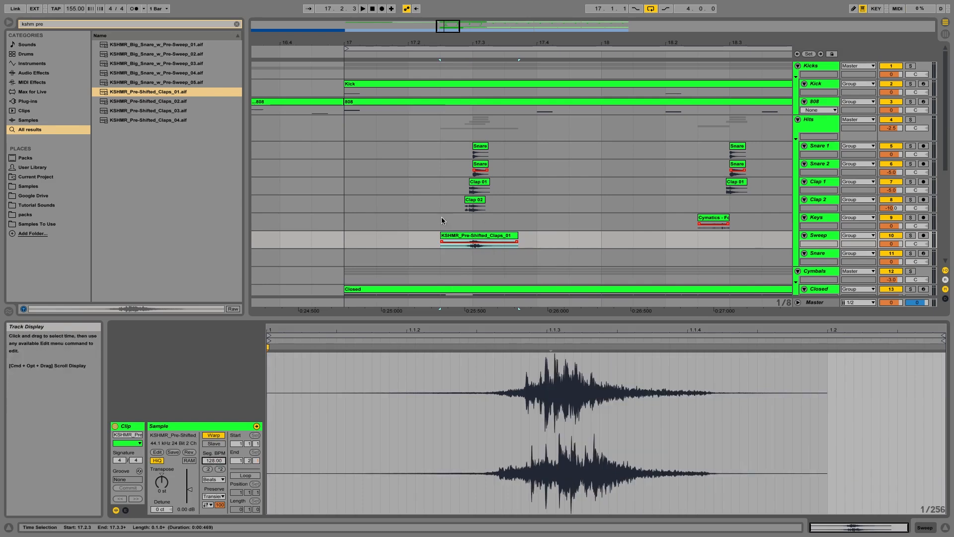
key("space")
Step: Trim the clap clip's end so it stops at 17.3.1, right on the snare
left_click_drag(476, 43, 477, 161)
left_click_drag(447, 60, 448, 30)
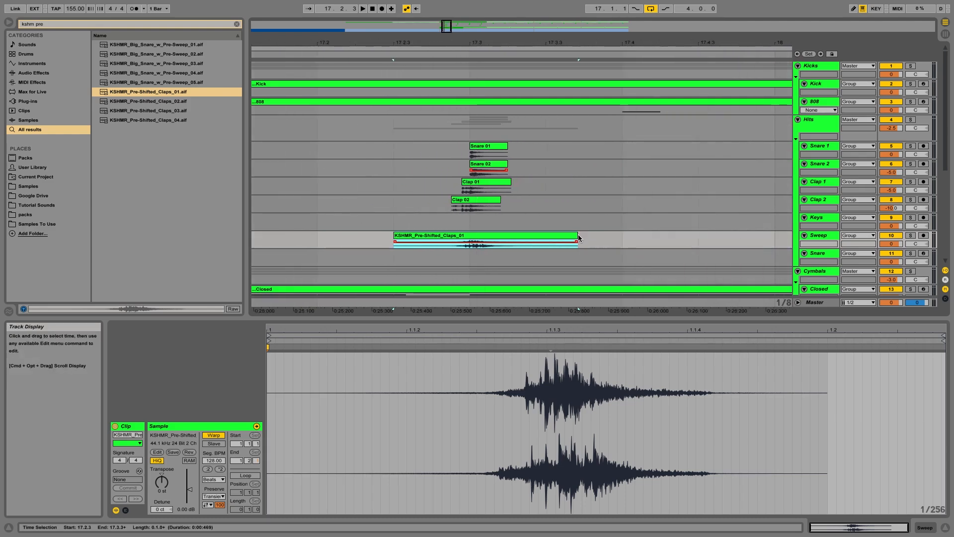
left_click_drag(578, 238, 470, 238)
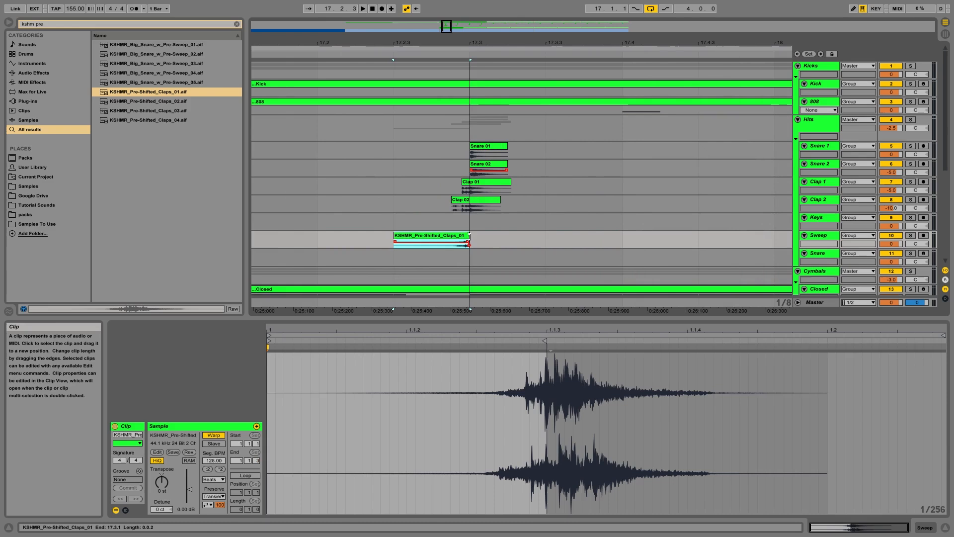
left_click(357, 243)
key("space")
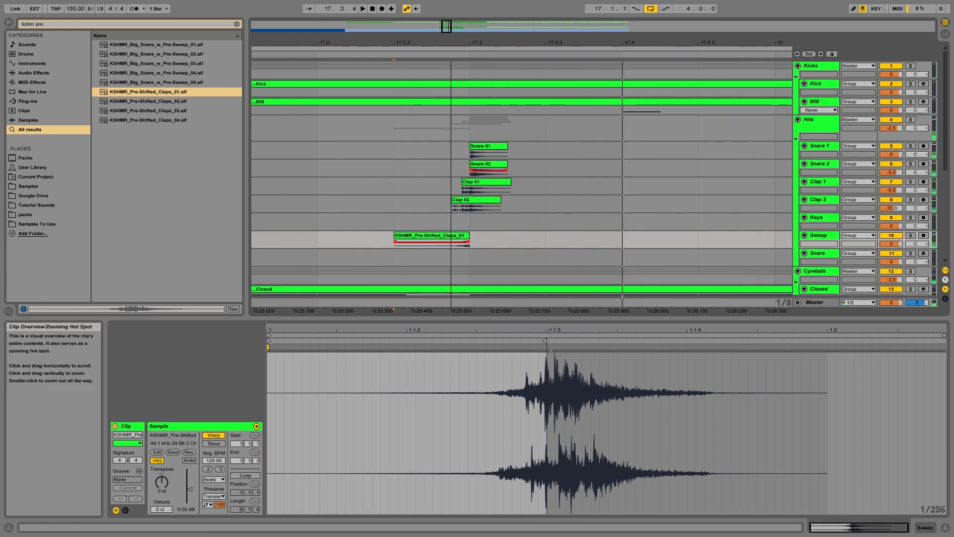
Step: Select bar 17 on the Sweep track and duplicate the clap clip across the next three bars
left_click_drag(451, 43, 454, 27)
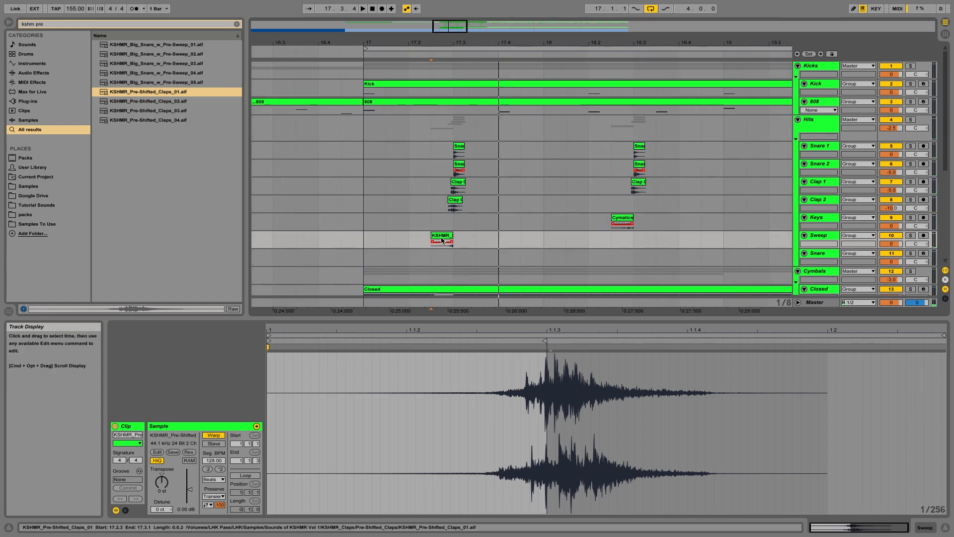
mouse_move(441, 237)
left_mouse_down()
mouse_move(604, 239)
mouse_move(438, 241)
left_mouse_up()
left_click(369, 240)
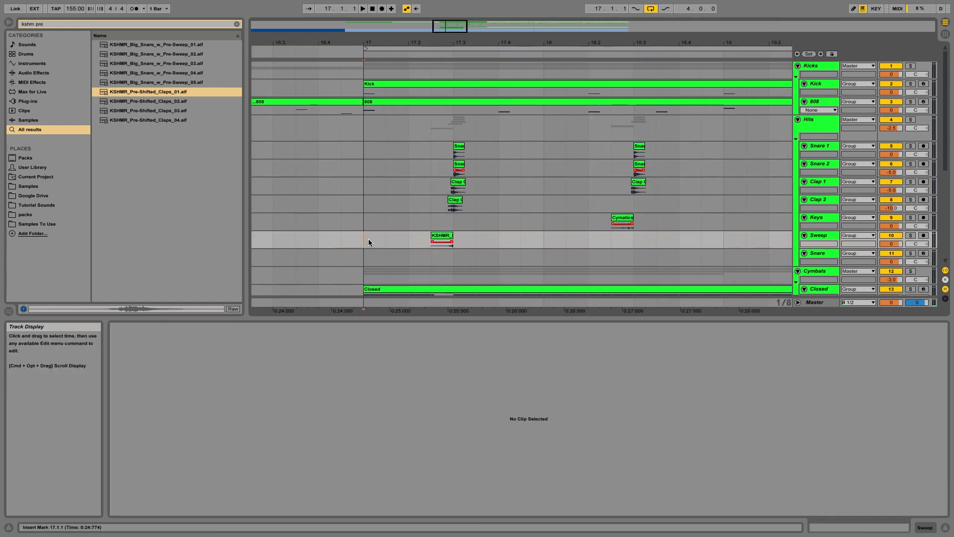
key("space")
left_click_drag(359, 246, 542, 247)
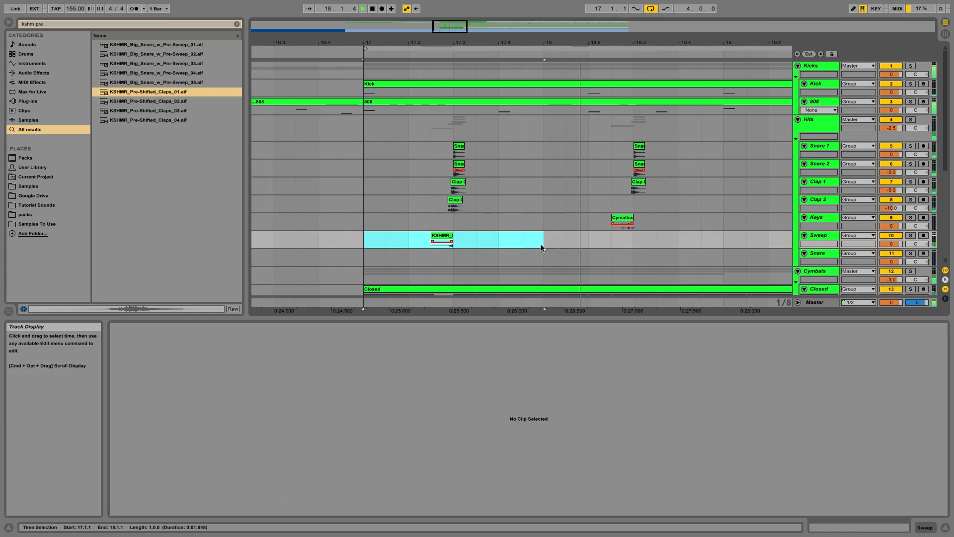
key("super+d")
left_click_drag(460, 29, 458, 29)
key("super+d")
Step: Fill bars 17 to 20 of the Clap 2 track with the clap by duplicating and pasting it
key("super+d")
key("space")
left_click_drag(315, 205, 411, 204)
key("super+d")
left_click(476, 210)
left_click(461, 200)
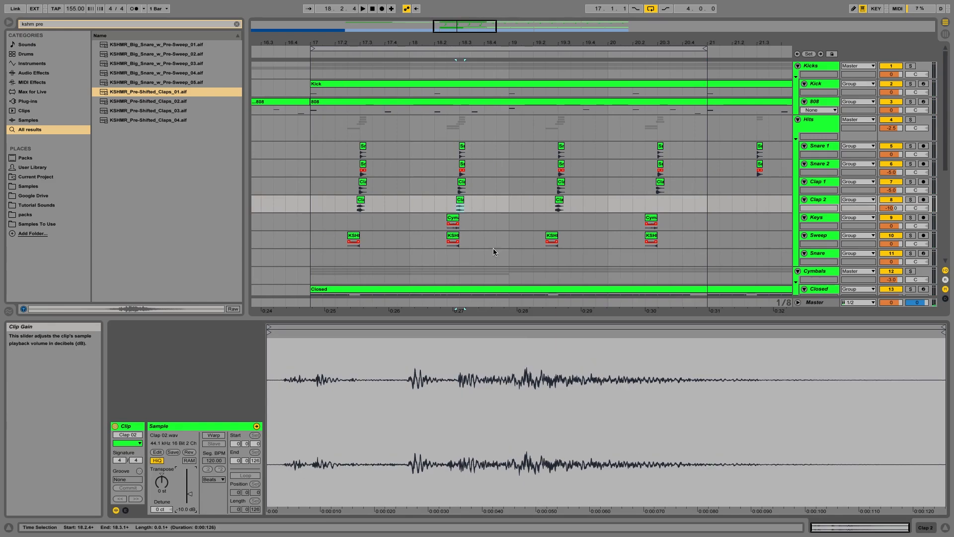
left_click_drag(507, 201, 411, 201)
key("super+c")
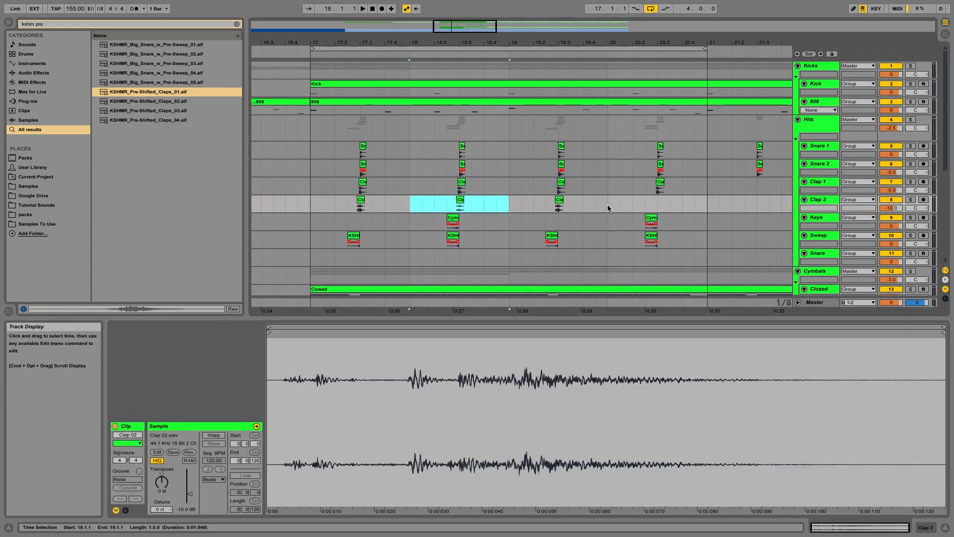
left_click(607, 204)
key("super+v")
left_click(314, 203)
key("space")
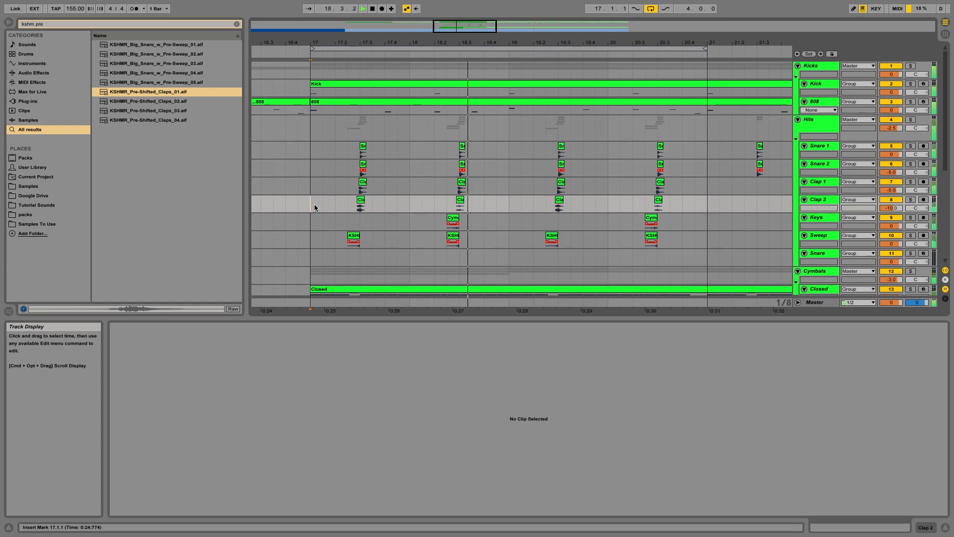
key("space")
Step: Set the Clap 2 clip's gain to about -5 dB and play back the pattern
left_click(460, 199)
left_click_drag(195, 508, 195, 498)
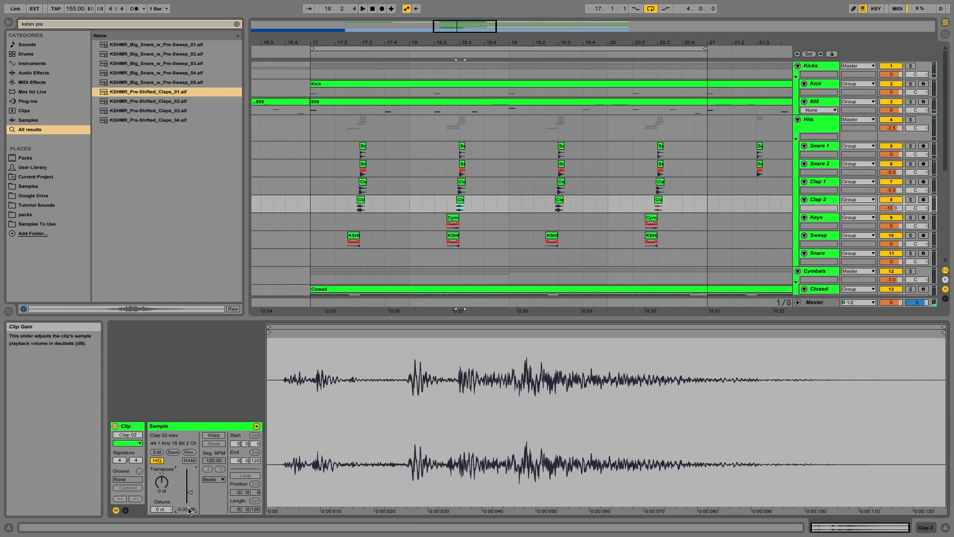
left_click_drag(409, 203, 509, 201)
left_click(607, 207)
left_click_drag(606, 207, 702, 202)
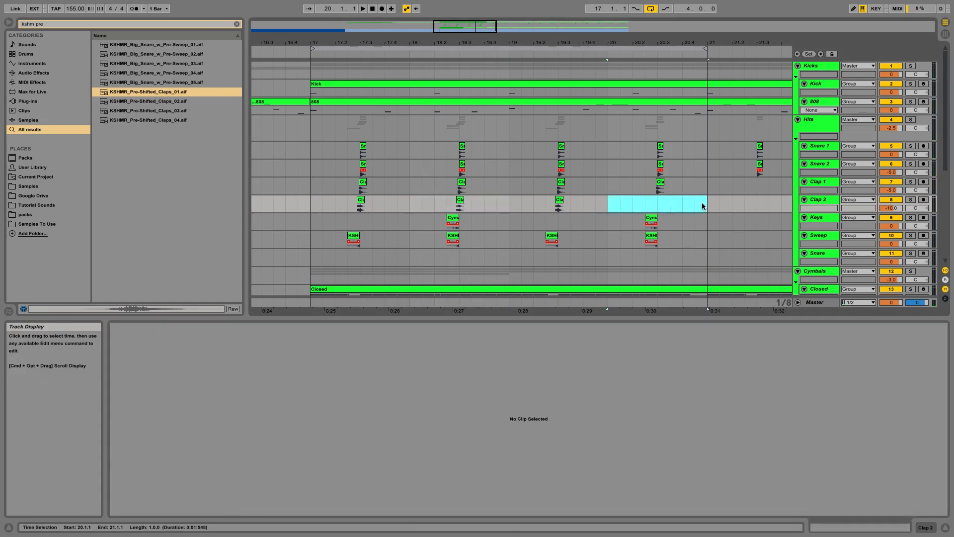
key("space")
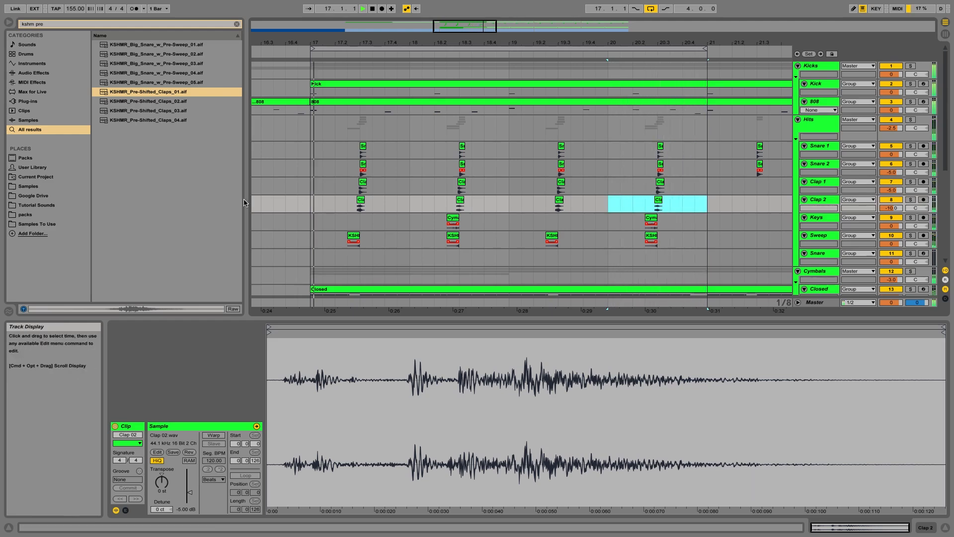
key("space")
Step: Select the clap and foley clips across bars 17 to 20 and play back the layered pattern
left_click(309, 202)
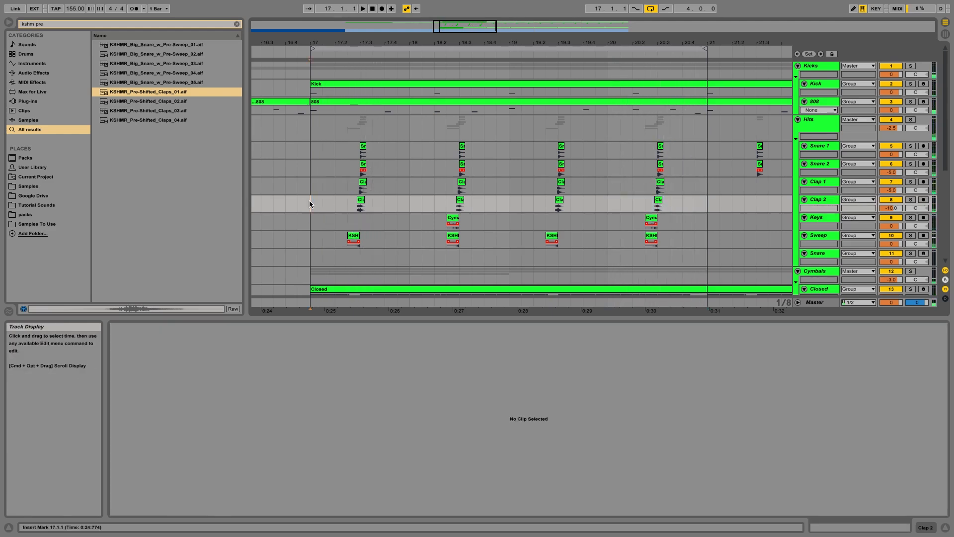
left_click_drag(309, 200, 663, 205)
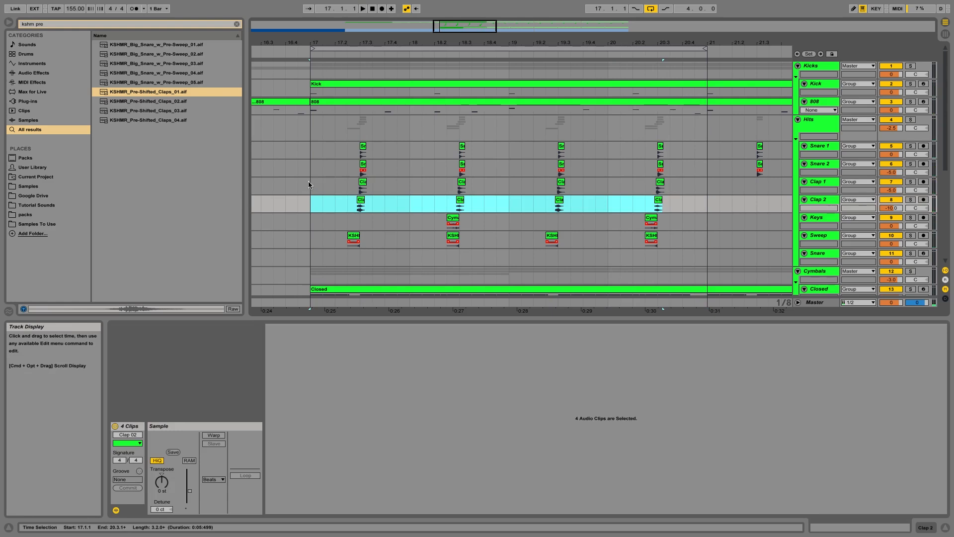
left_click_drag(308, 184, 708, 240)
key("space")
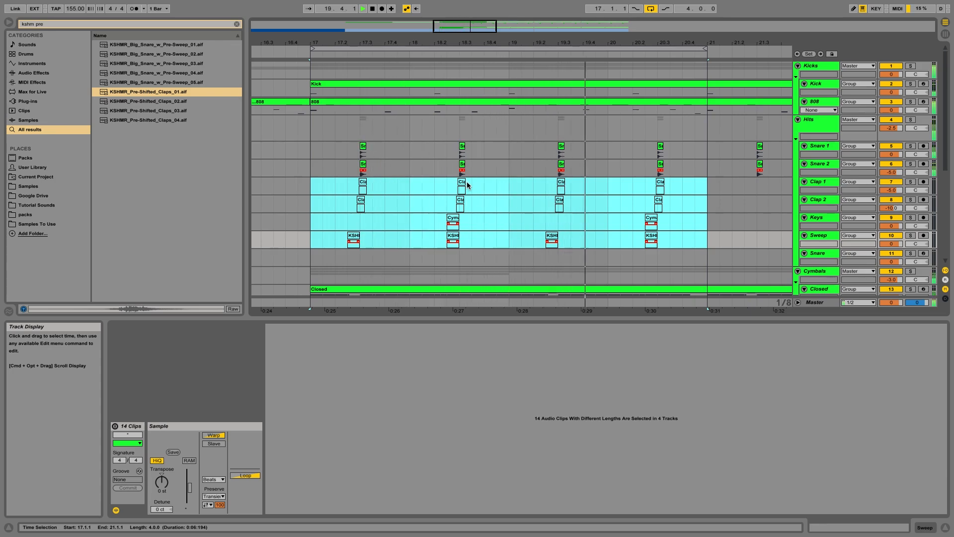
key("space")
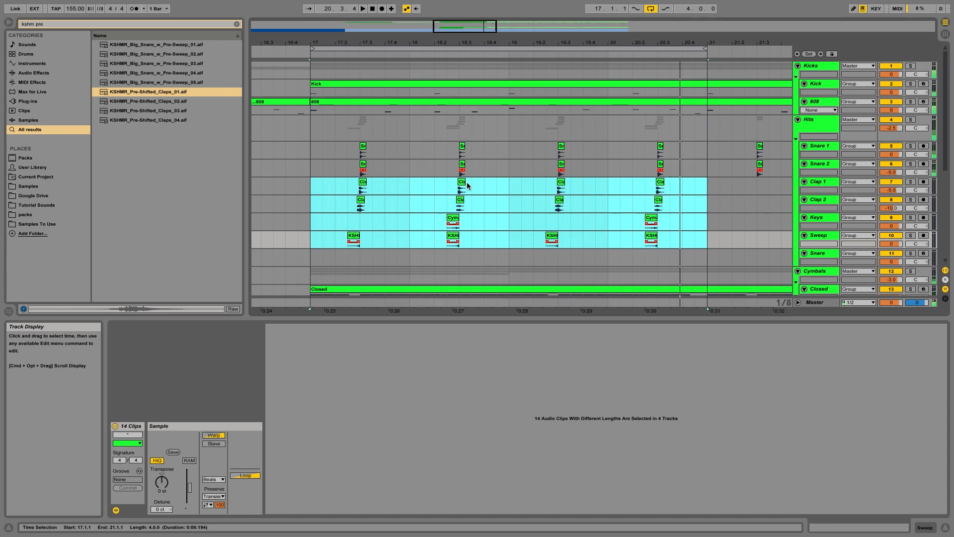
left_click(312, 192)
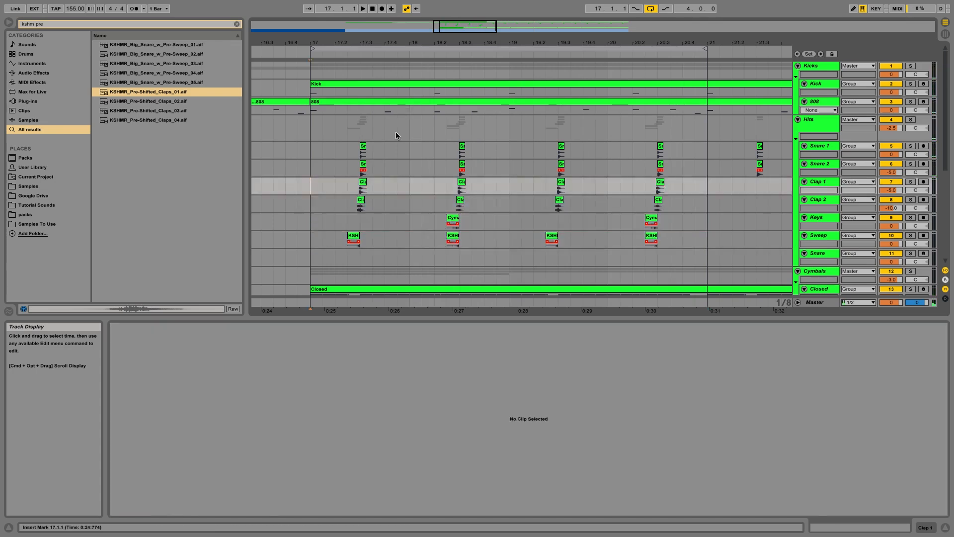
key("space")
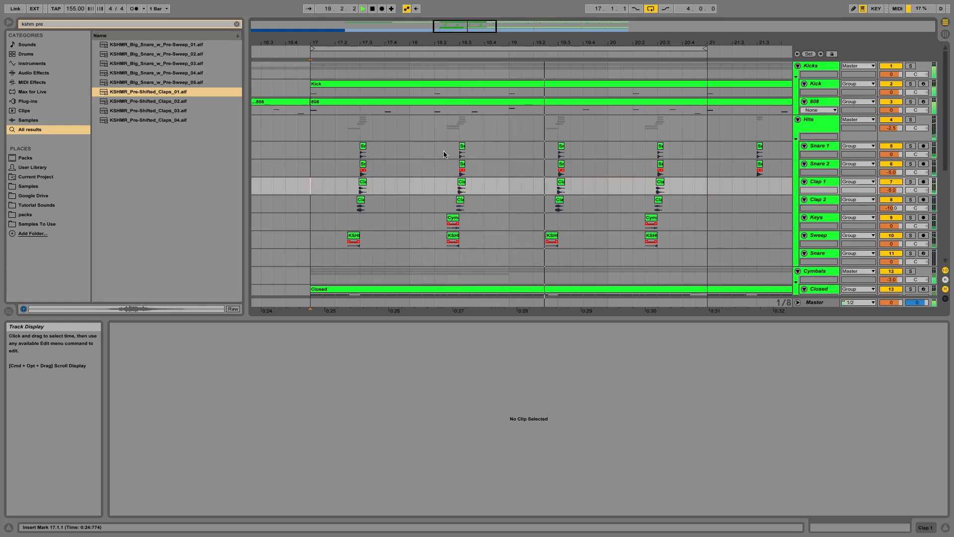
key("space")
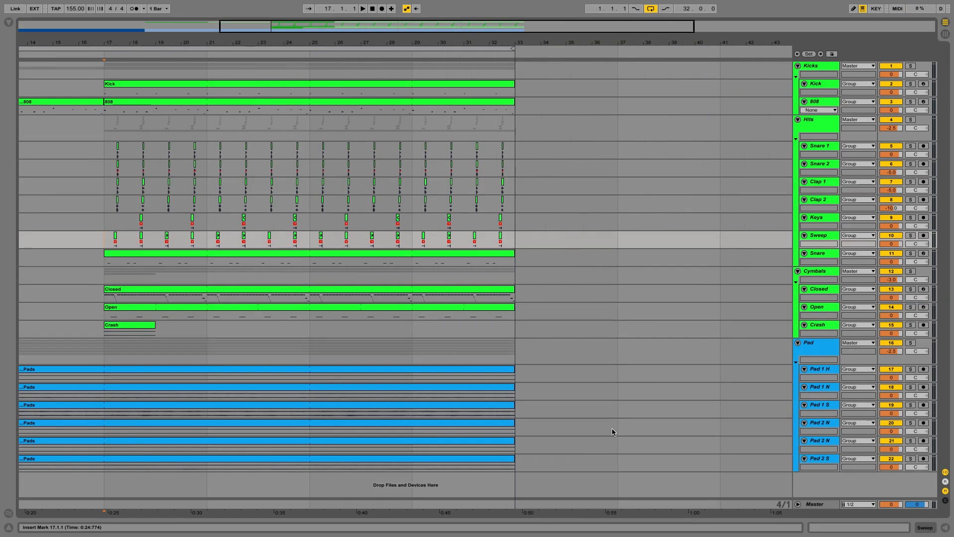
Step: Insert a new return track in the arrangement
right_click(818, 493)
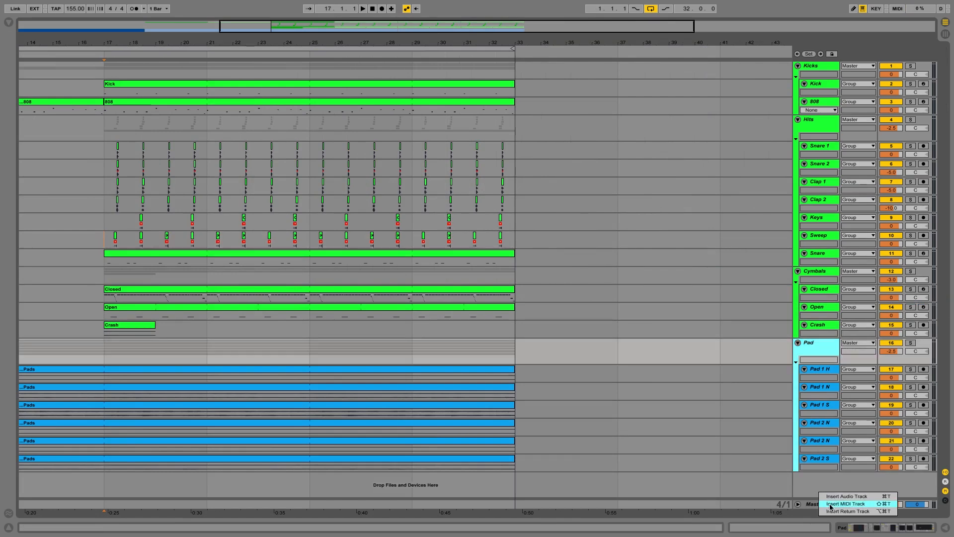
left_click(829, 510)
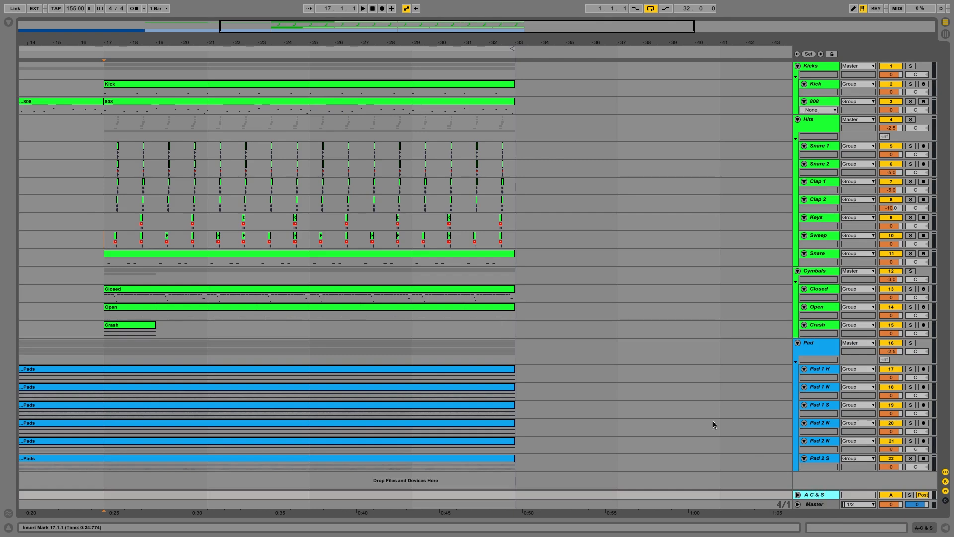
Step: Search the browser for "snare room" and load the Snare Room reverb preset onto the A C & S return track
left_click(8, 22)
left_click(48, 25)
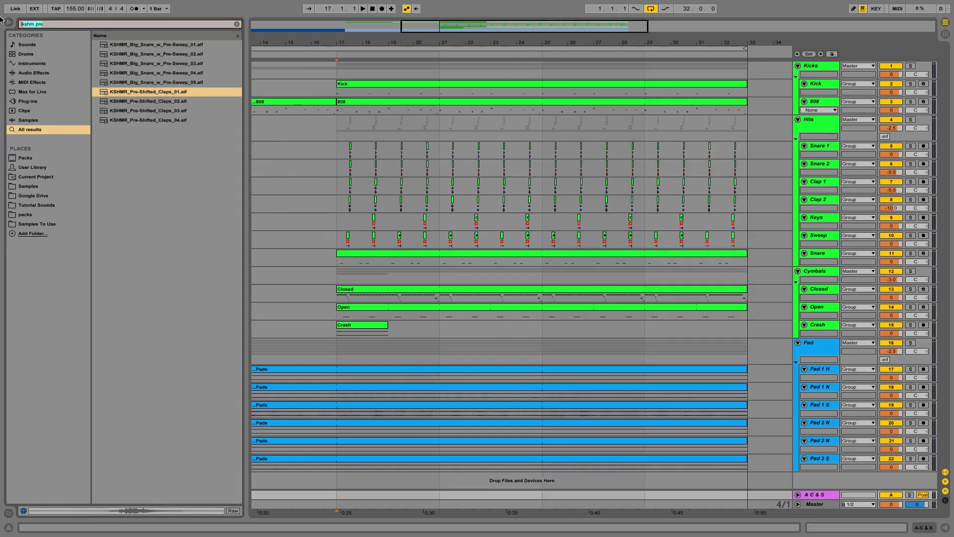
key("BackSpace")
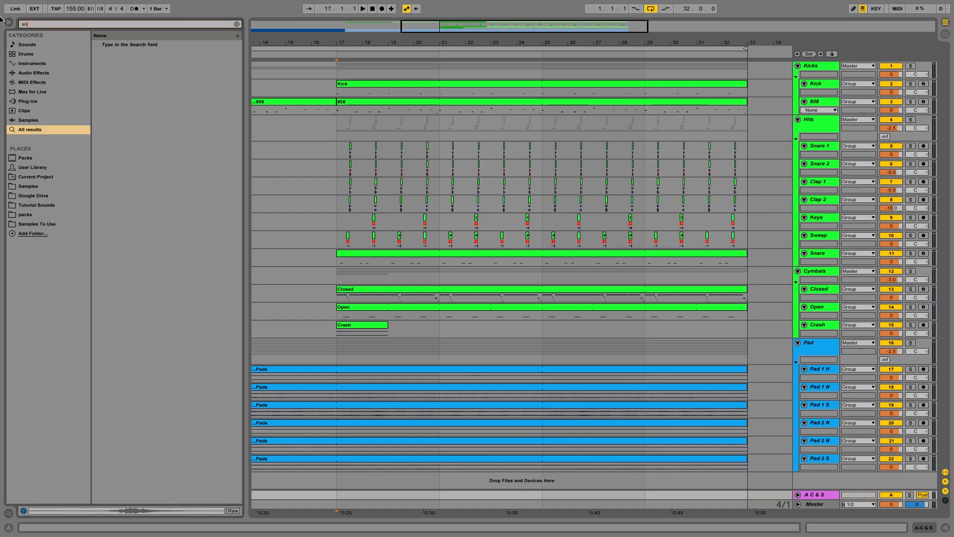
type("snare ro")
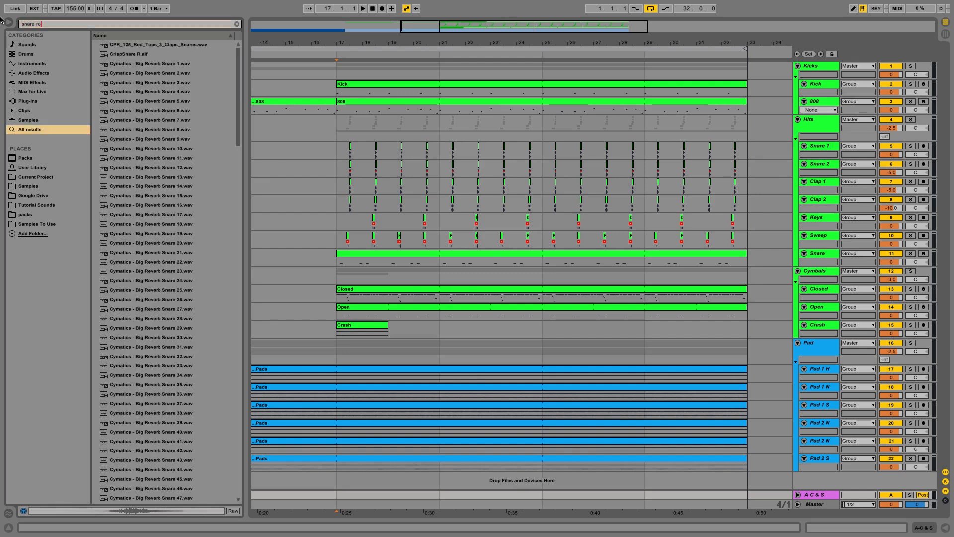
type("om")
left_click(132, 54)
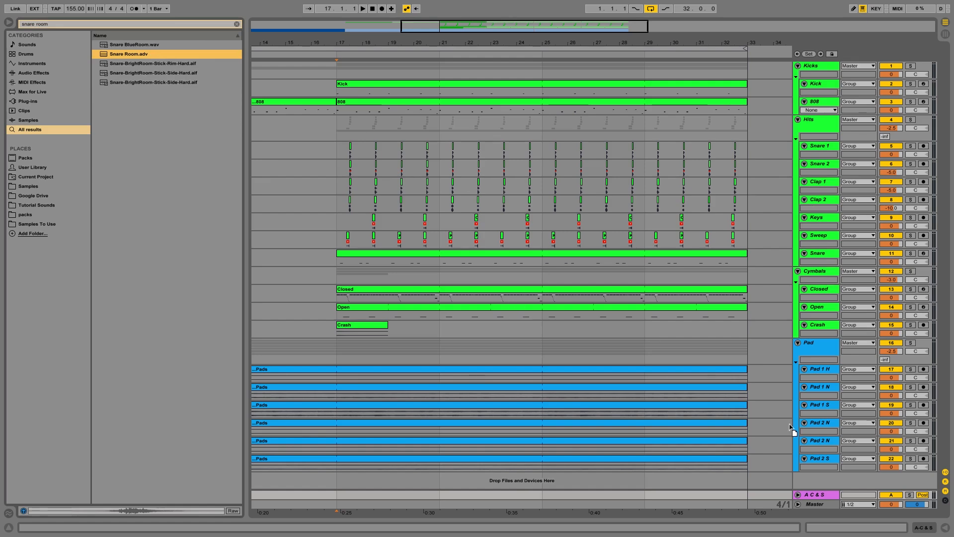
left_click_drag(815, 497, 815, 496)
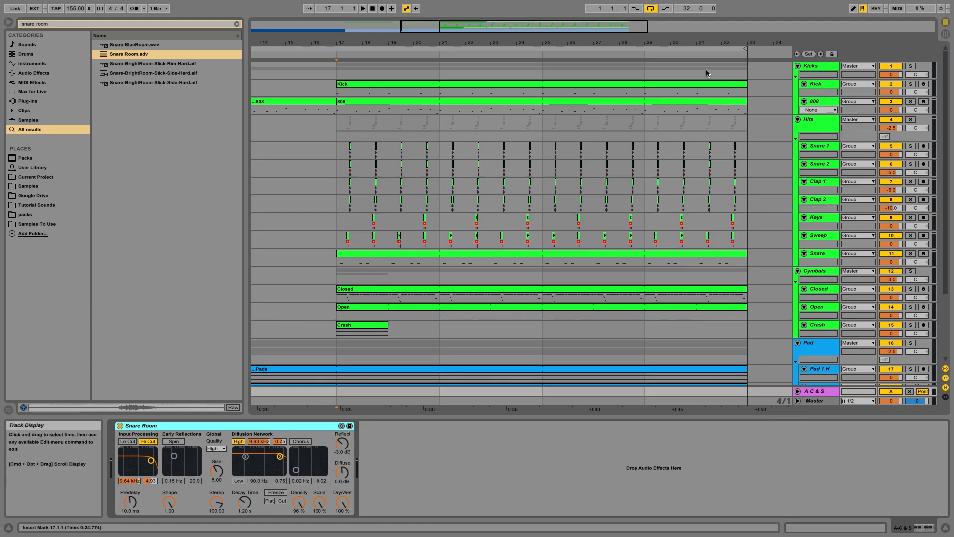
Step: Adjust the Hits group's send level to the A C & S reverb return
left_click(821, 146)
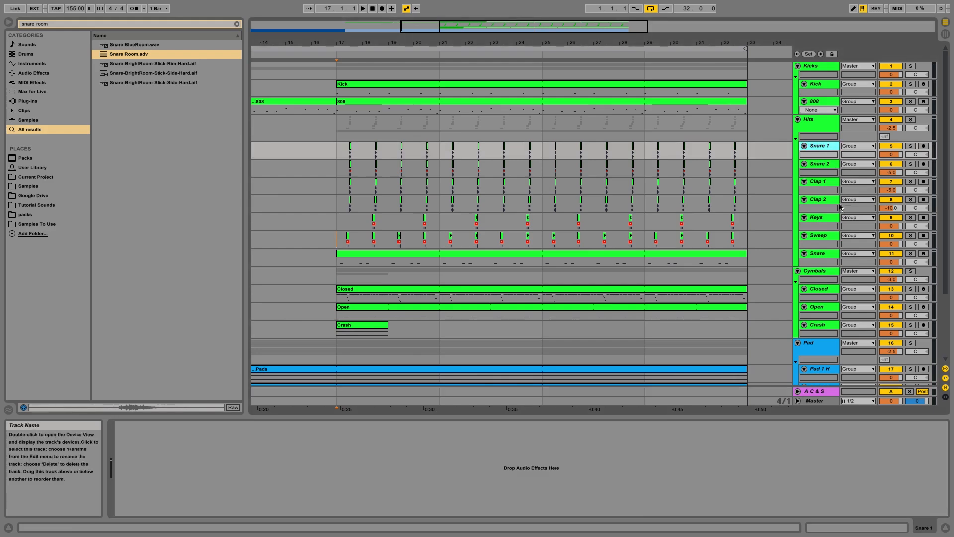
left_click(821, 253)
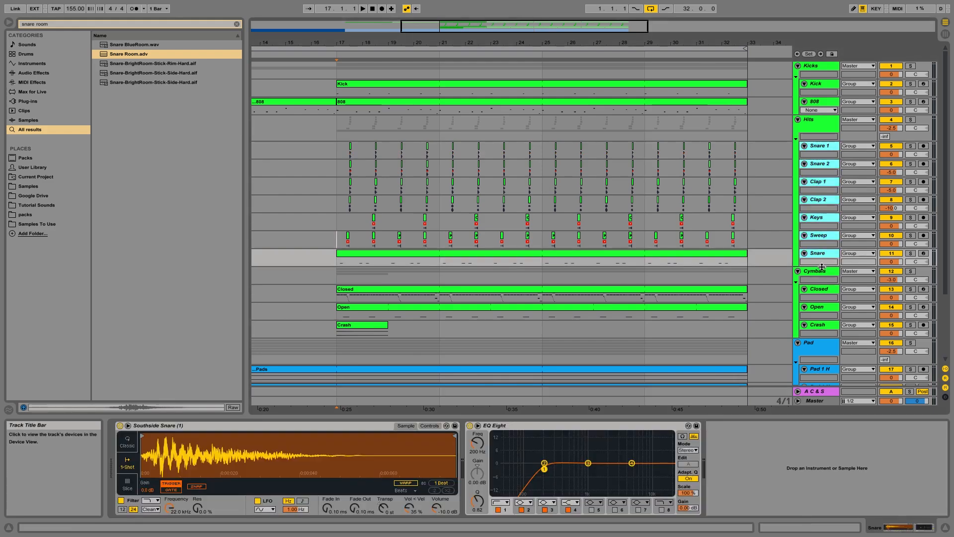
left_click_drag(822, 266, 822, 269)
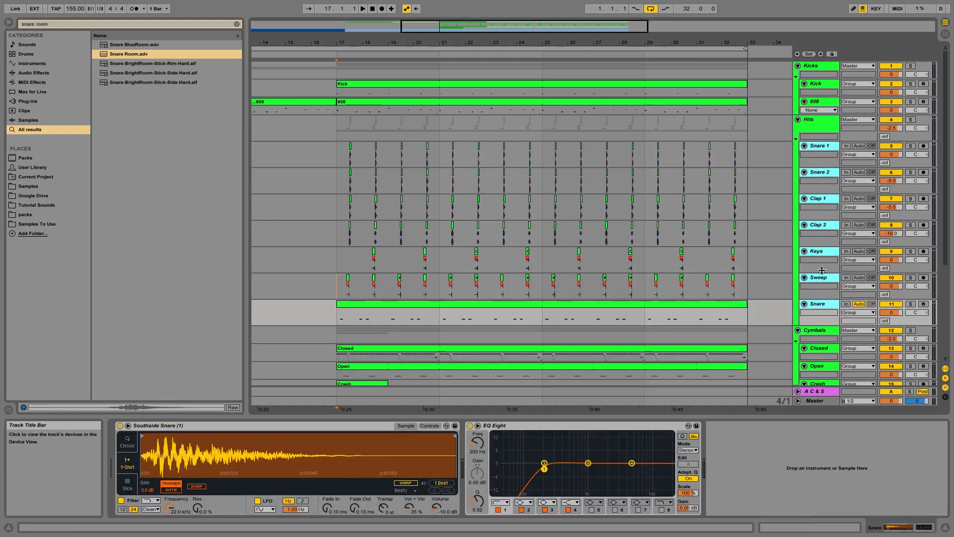
left_click(328, 166)
left_click(816, 125)
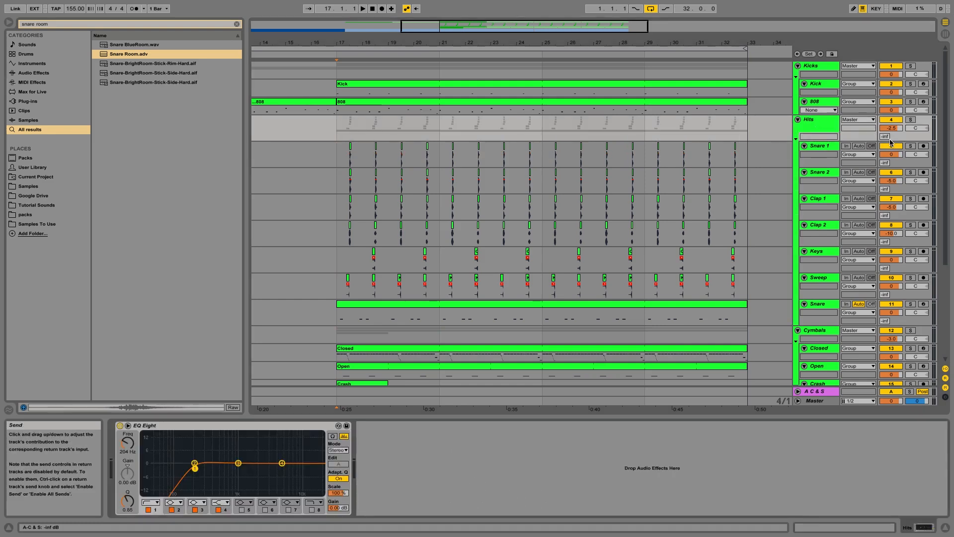
left_click_drag(890, 140, 890, 134)
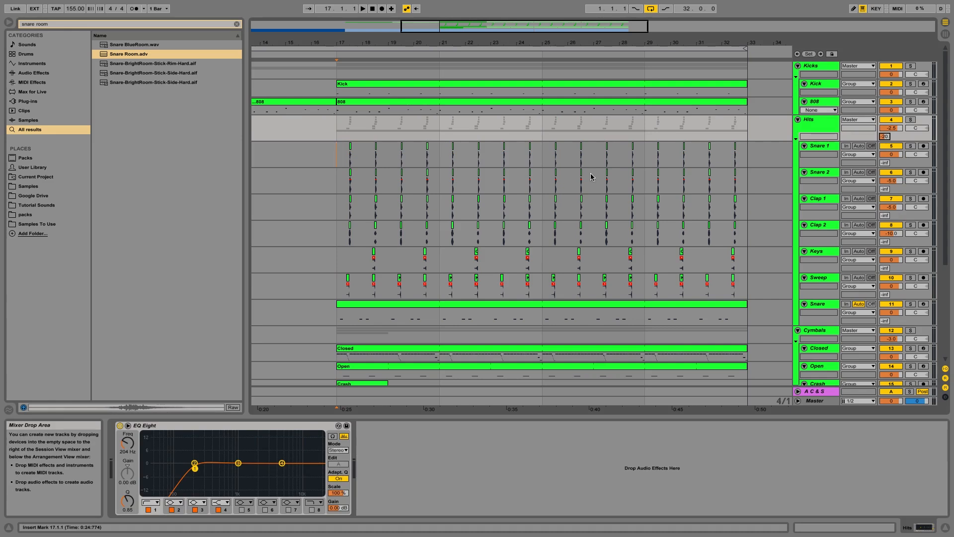
left_click(330, 165)
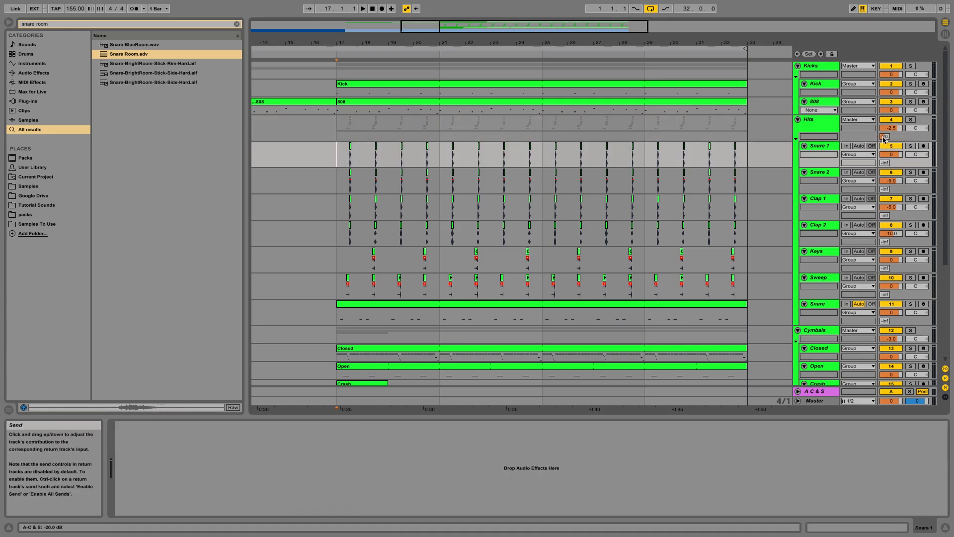
left_click_drag(885, 138, 886, 149)
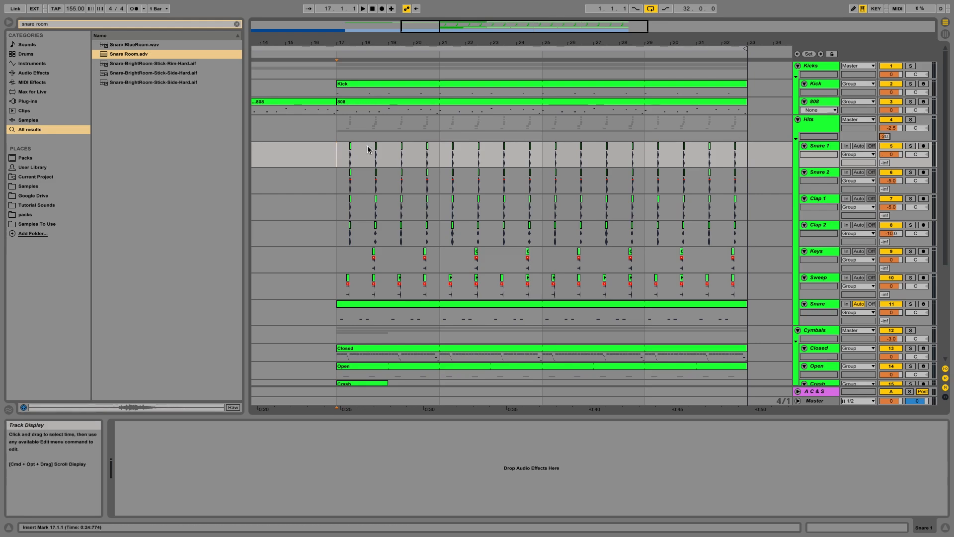
Step: Play back the section while selecting the Sweep and Snare tracks to audition the reverb
key("space")
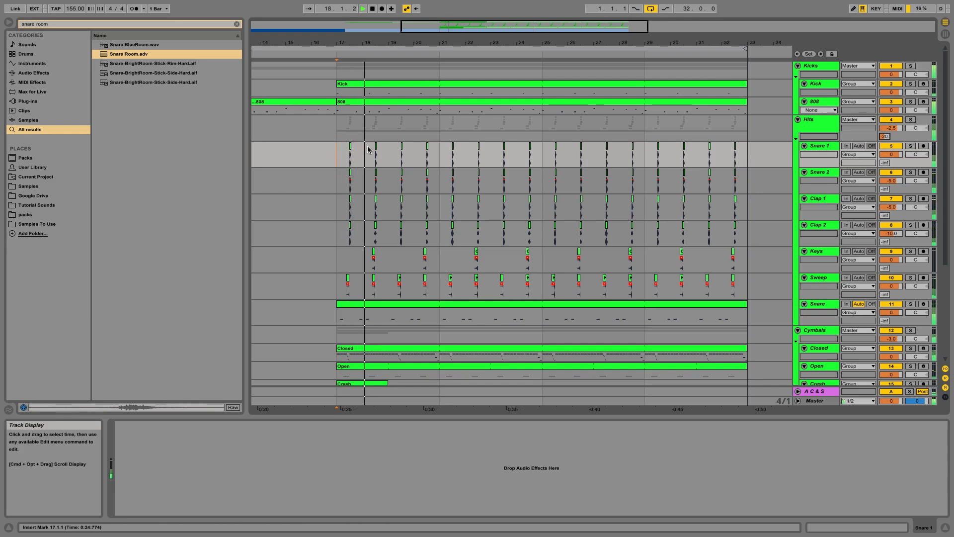
left_click(339, 275)
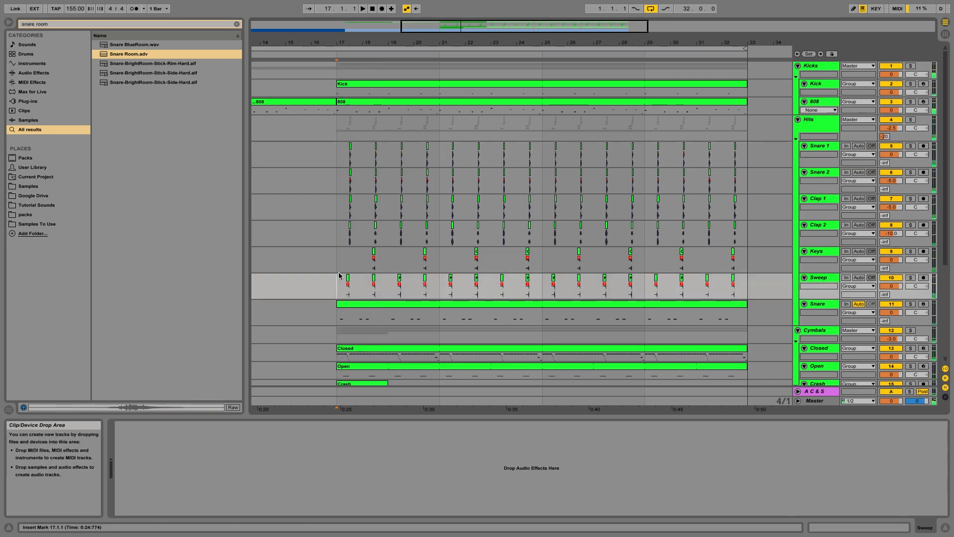
key("space")
left_click(343, 320)
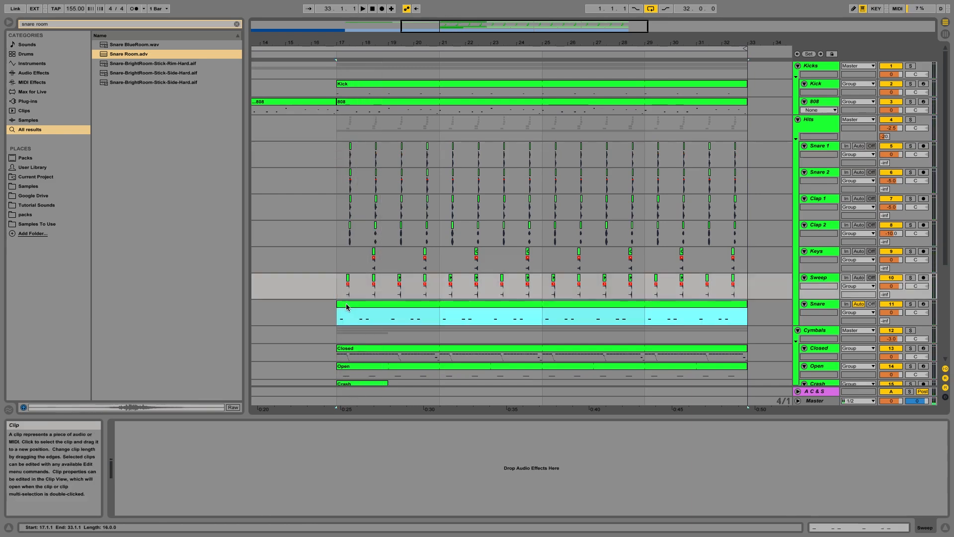
left_click(334, 318)
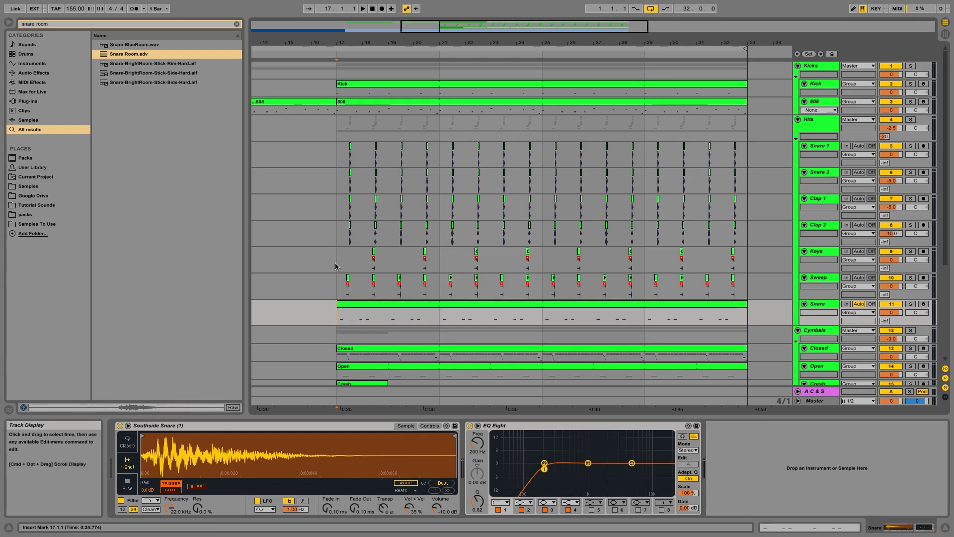
key("space")
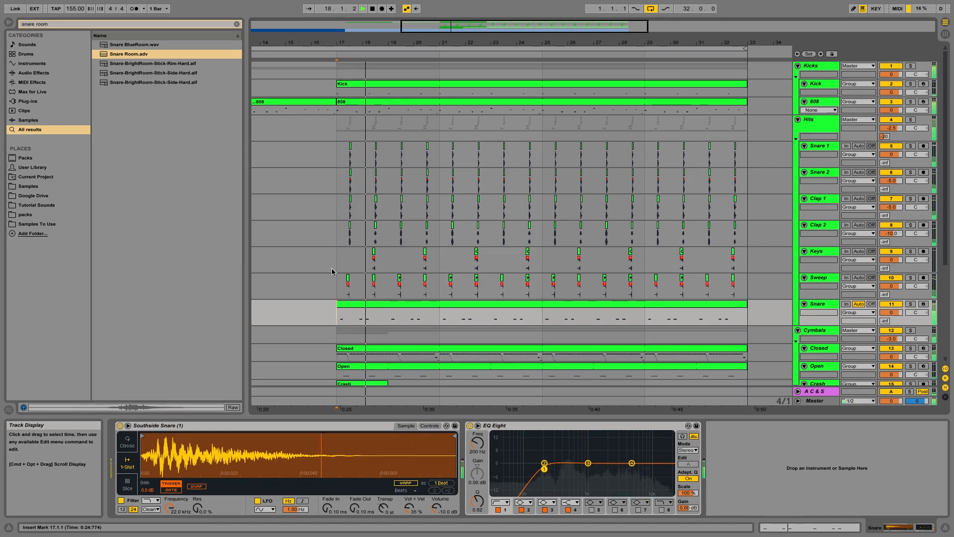
left_click(332, 279)
key("space")
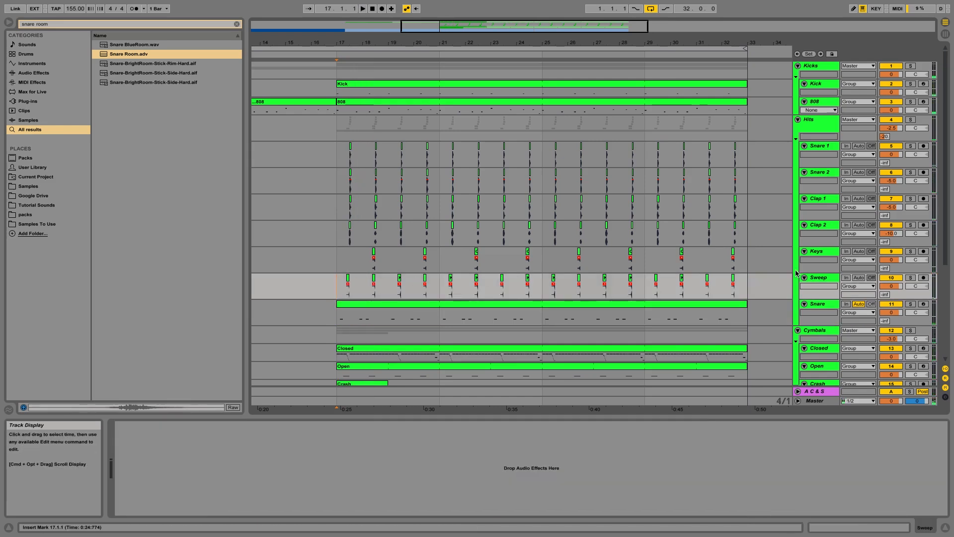
Step: Select the snare and clap tracks and loop bars 17 to 33 of the Clap 2 track
left_click(815, 143)
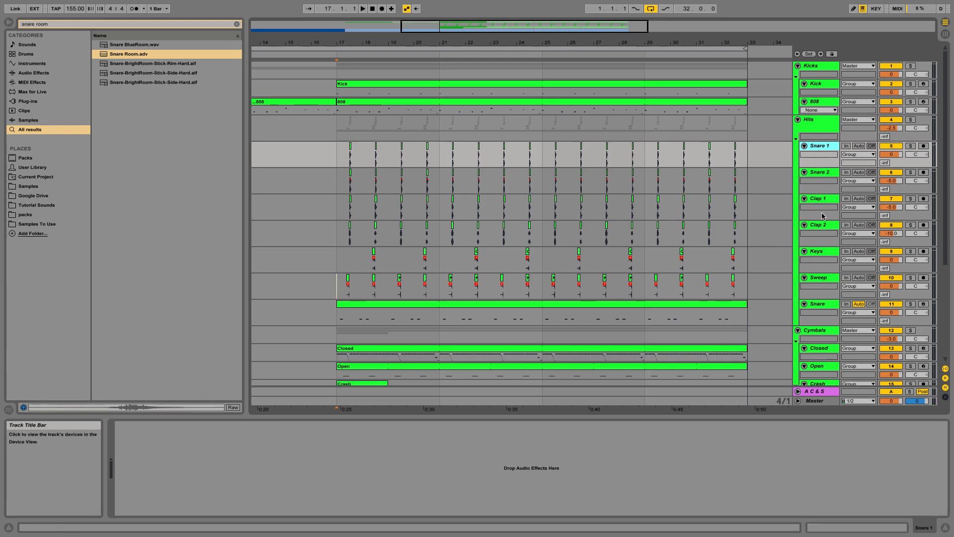
left_click(824, 172)
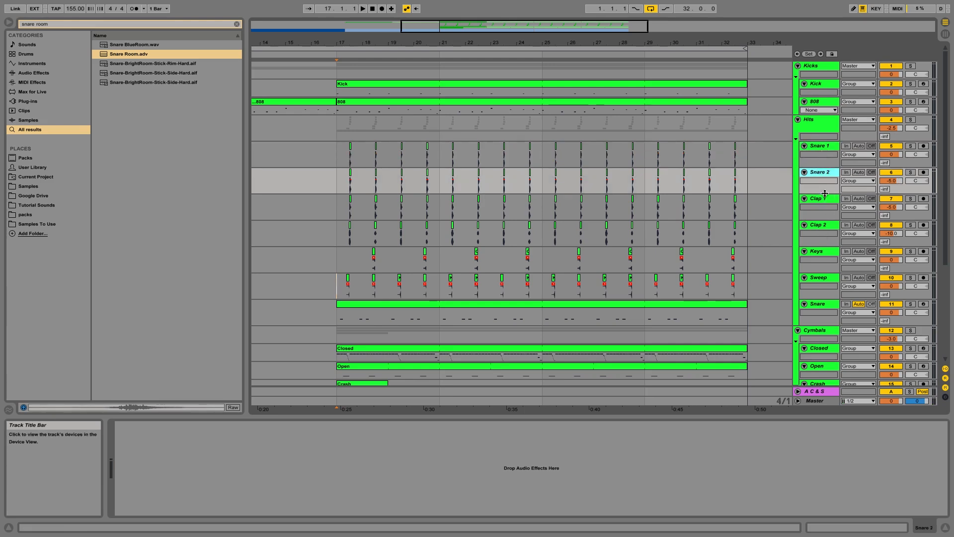
left_click(819, 148)
left_click(820, 225, "shift")
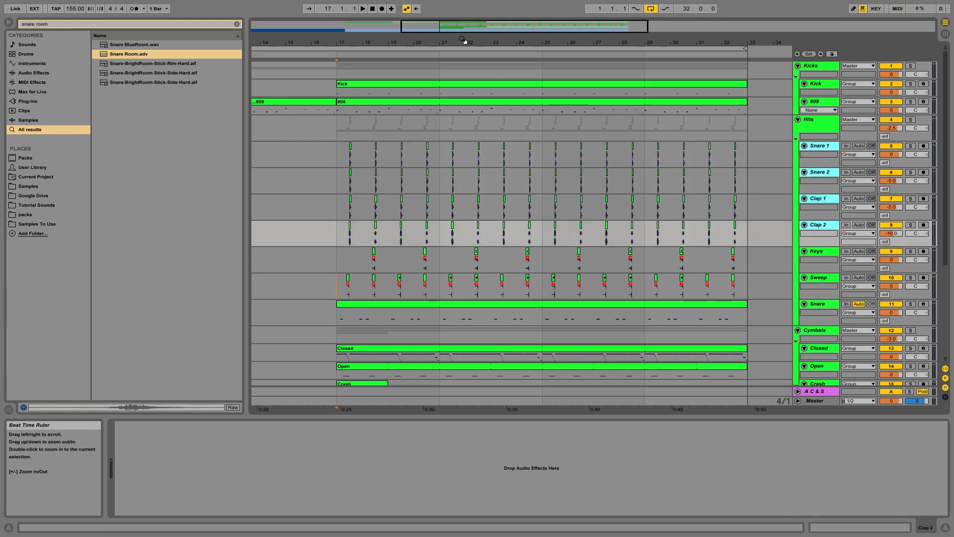
mouse_move(372, 43)
left_mouse_down()
mouse_move(372, 125)
mouse_move(372, 47)
mouse_move(363, 42)
left_mouse_up()
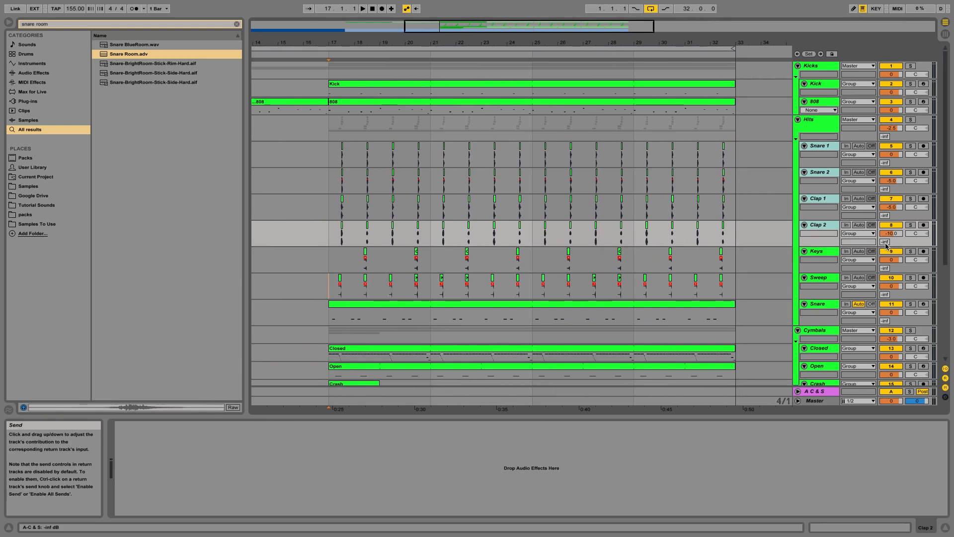
left_click_drag(330, 234, 746, 245)
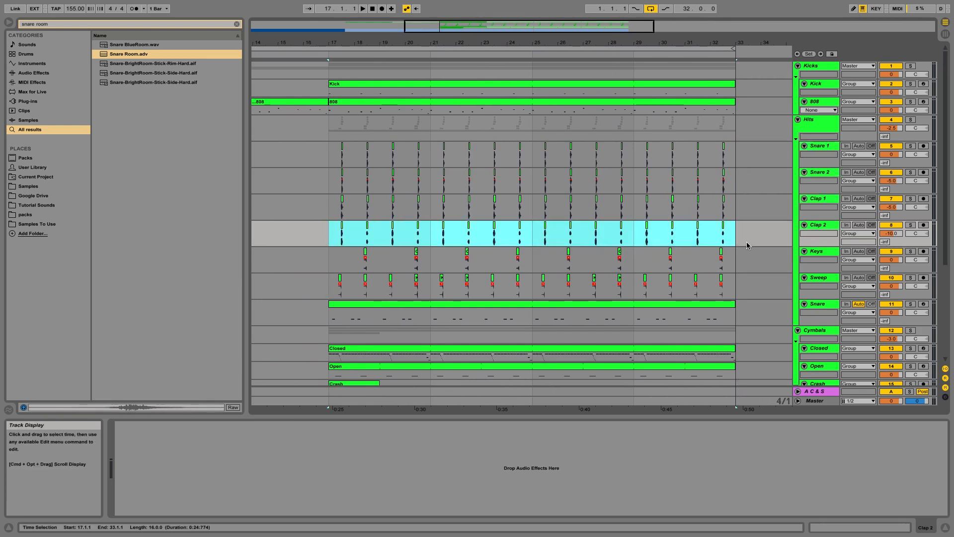
key("super+l")
Step: Raise the sends of the selected Snare 1, Snare 2, Clap 1 and Clap 2 tracks to the reverb return together
left_click(825, 226)
left_click(826, 146, "super")
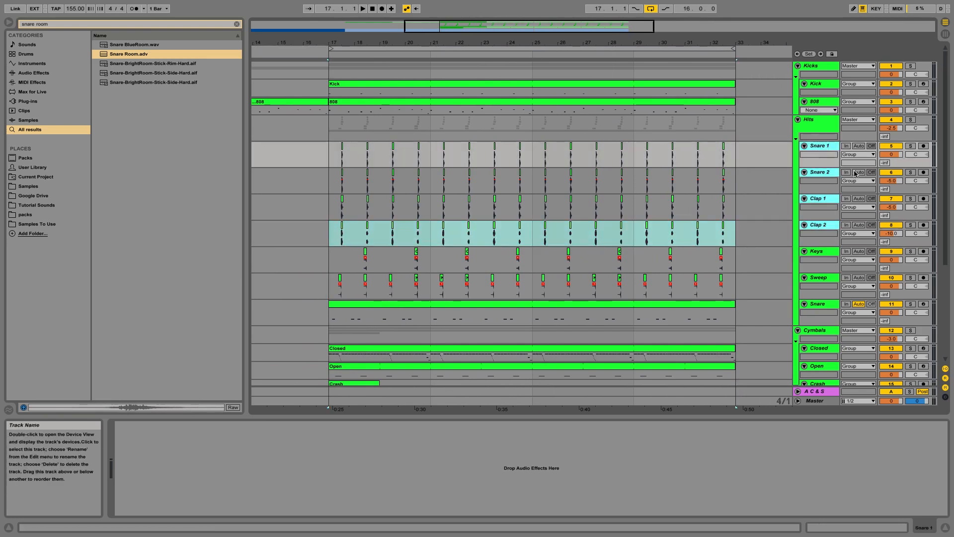
left_click_drag(885, 243, 885, 229)
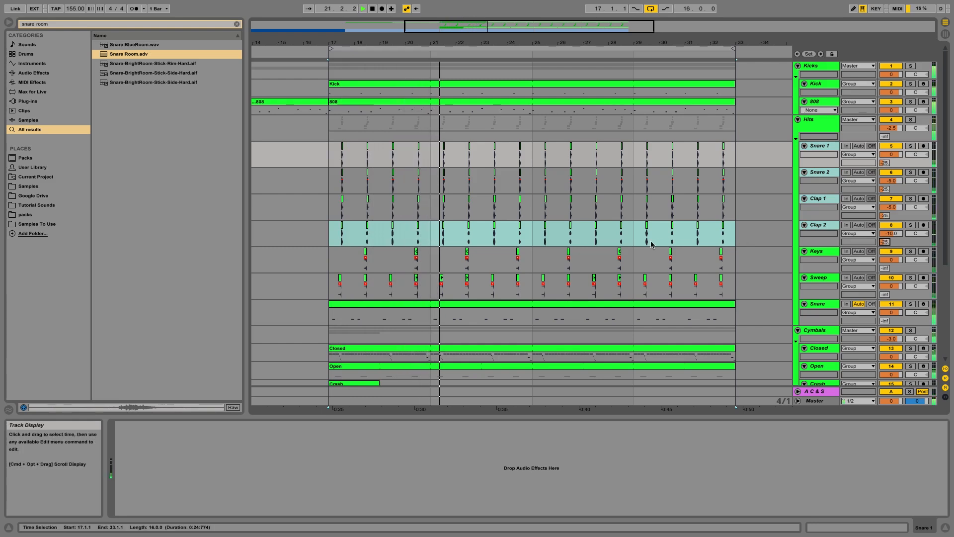
Step: Recolour the A C & S return track white
left_click(334, 232)
left_click(332, 232)
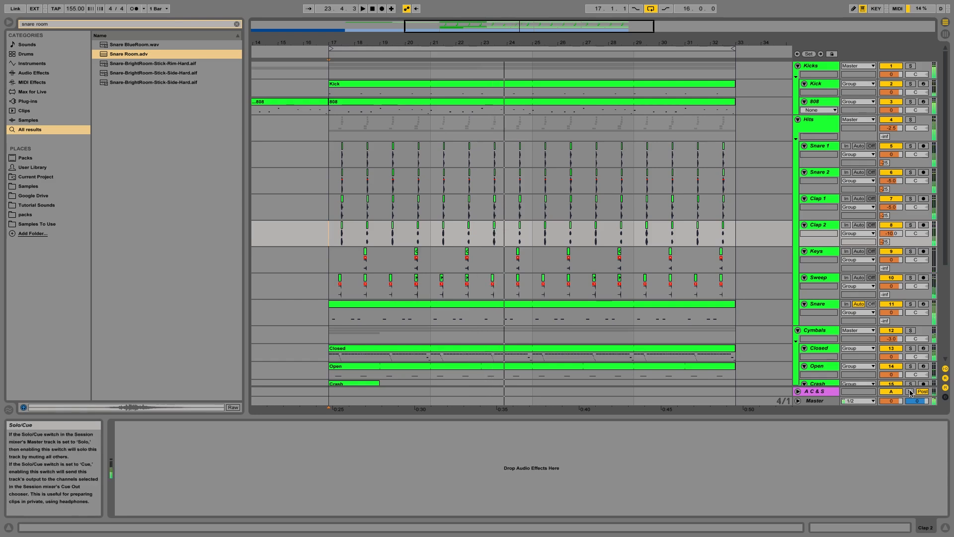
right_click(813, 392)
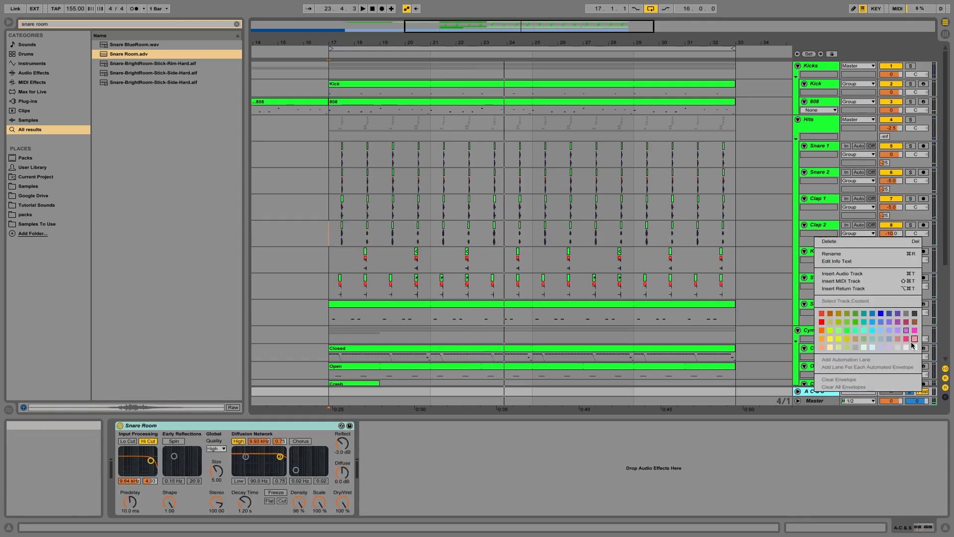
left_click(916, 315)
Step: In Snare Room, switch off Hi Cut, enable Lo Cut and set the filter frequency to about 2.50 kHz
double_click(823, 392)
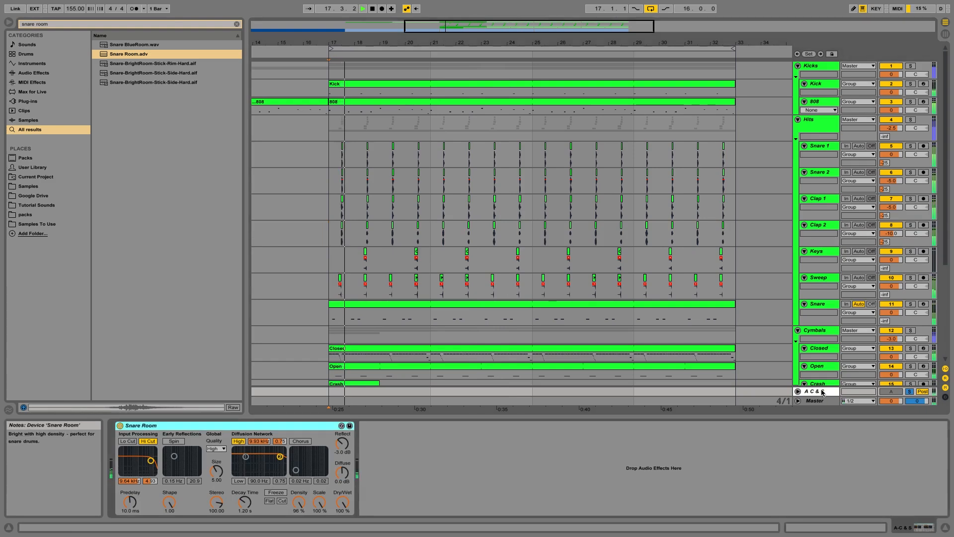
left_click(149, 442)
left_click(128, 441)
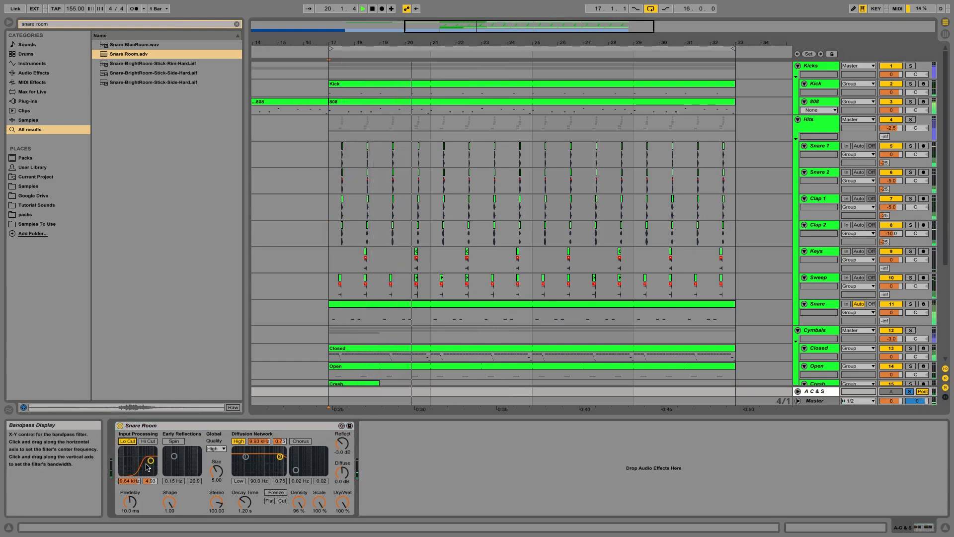
left_click_drag(150, 461, 143, 460)
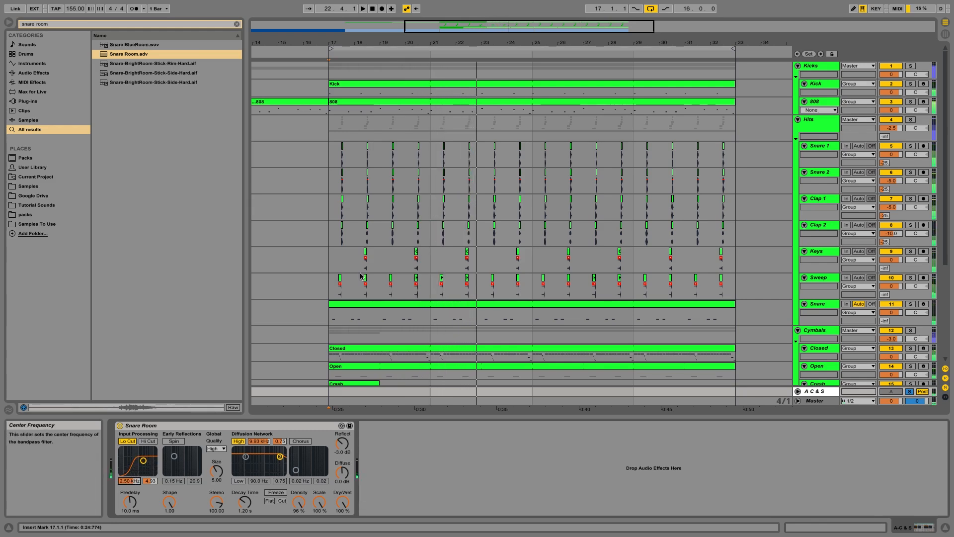
Step: Lower the A C & S return track's volume to about -5 dB during playback, then collapse it and select Sweep
key("space")
left_click(334, 313)
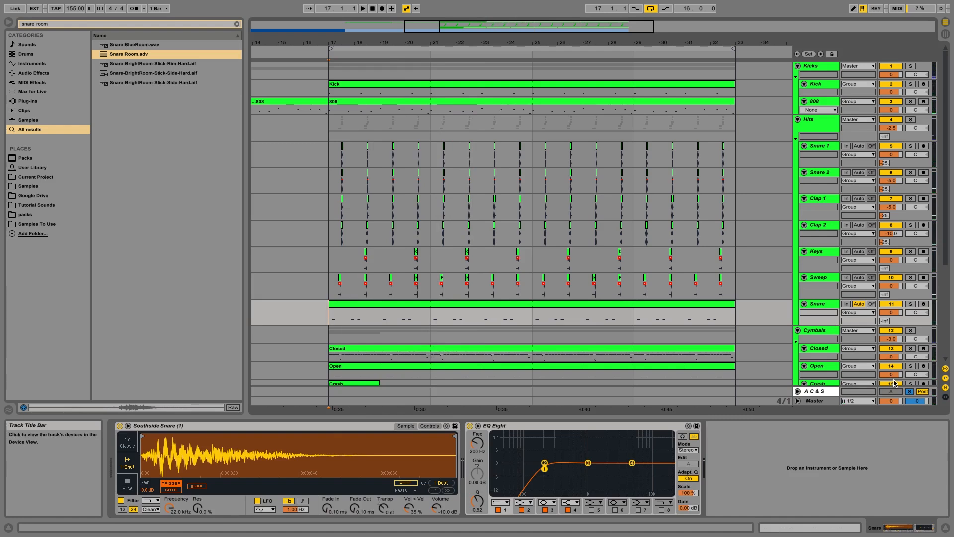
left_click_drag(857, 393, 883, 352)
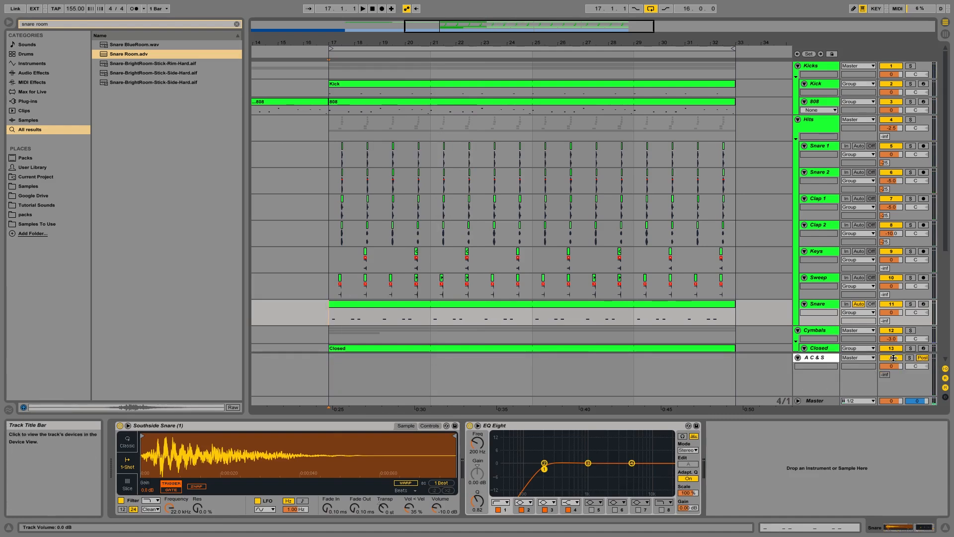
key("space")
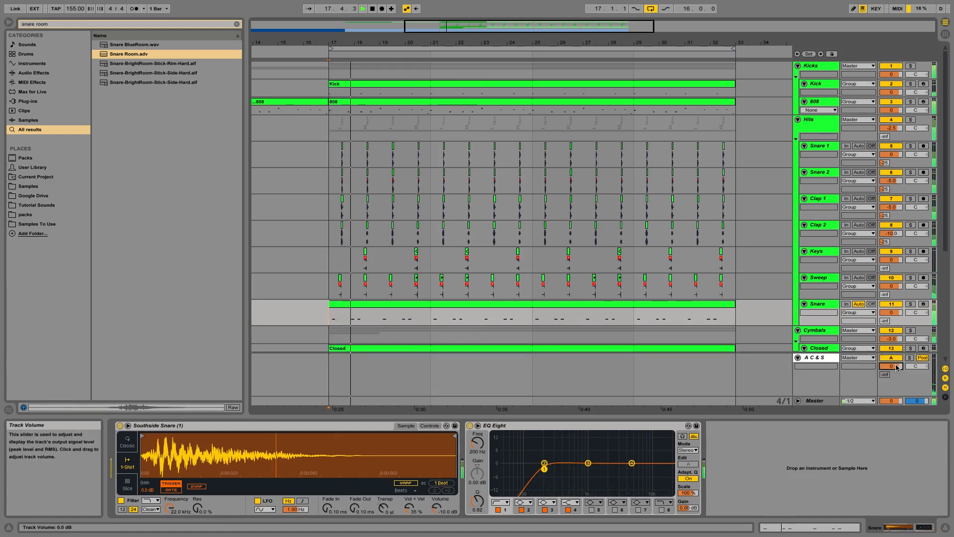
left_click_drag(893, 366, 897, 368)
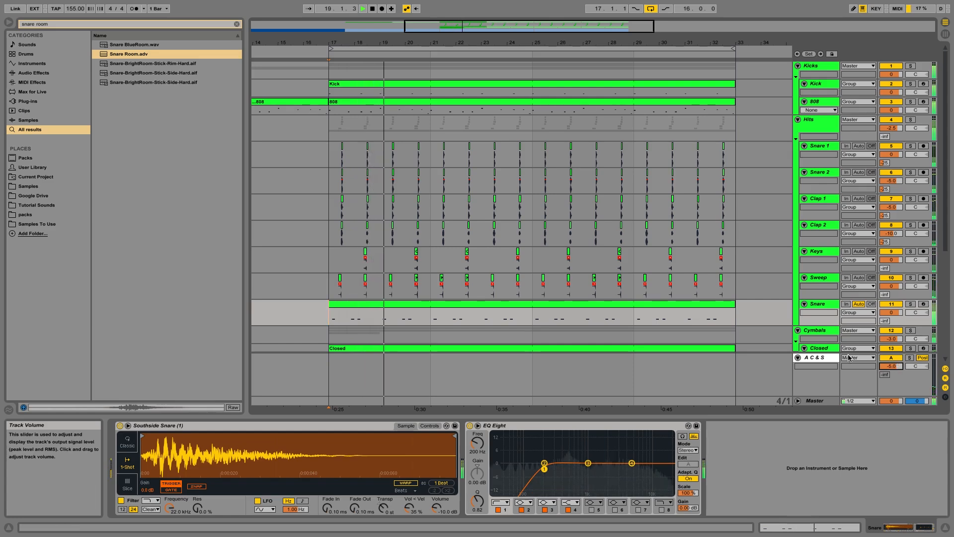
left_click(798, 358)
left_click(813, 276)
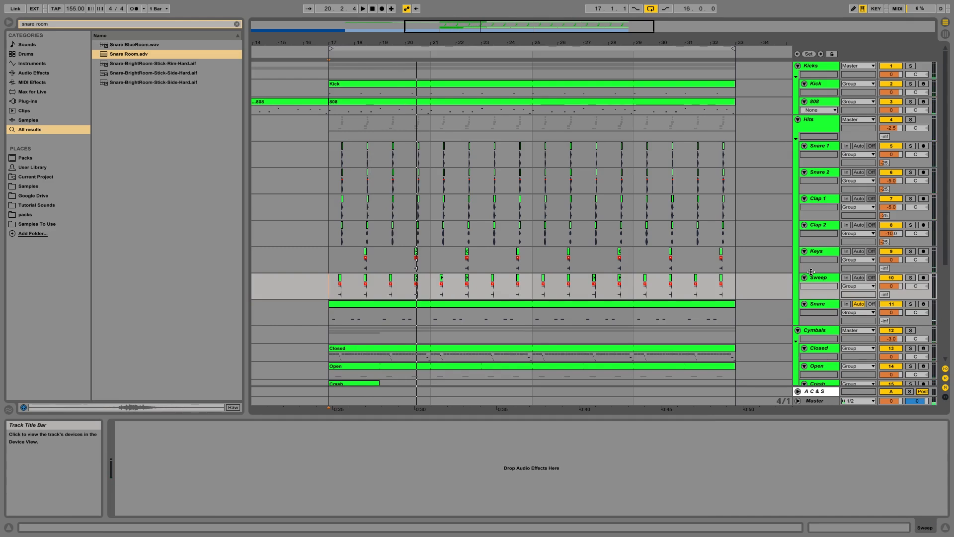
Step: Stop playback, select the Snare 1 and Snare 2 clips and solo both tracks
key("space")
left_click(328, 266)
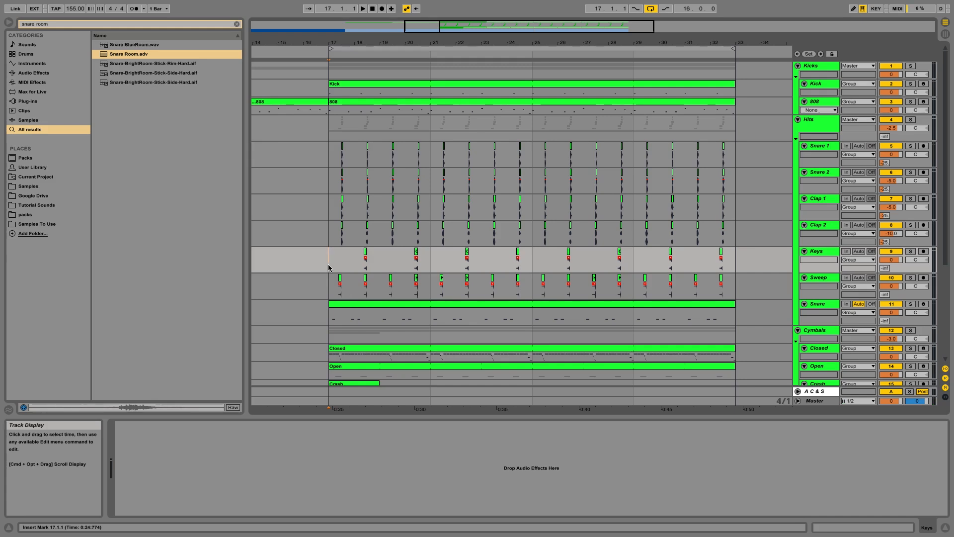
key("super+alt+b")
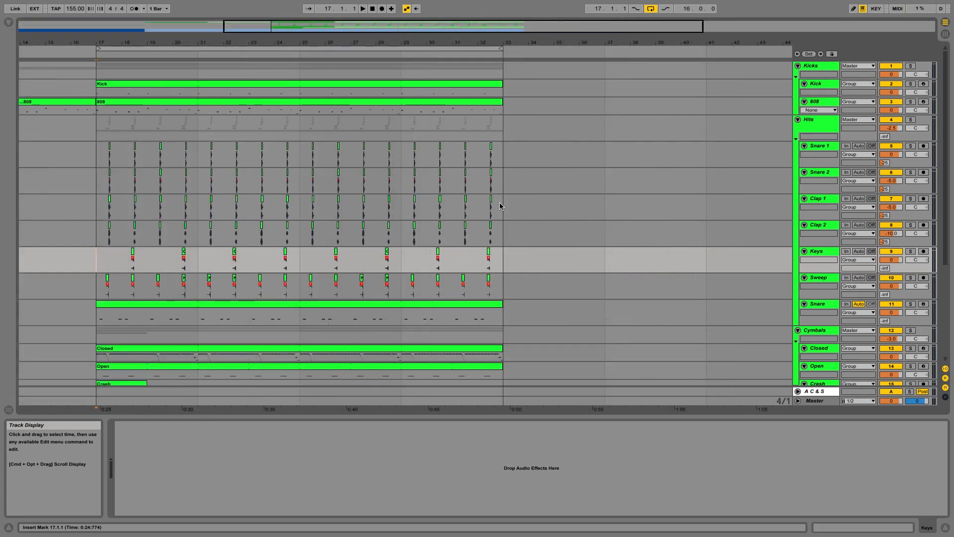
left_click_drag(94, 264, 492, 308)
left_click(485, 306)
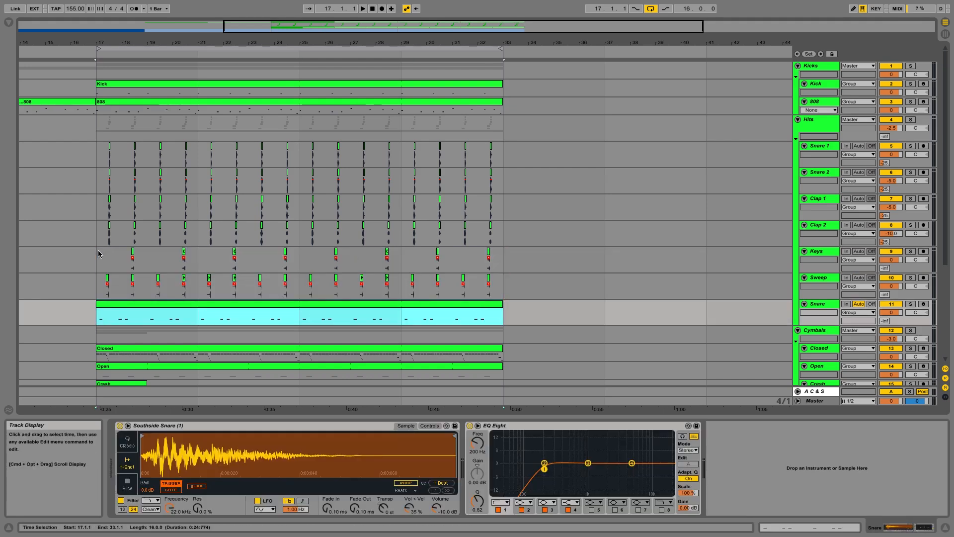
left_click(98, 254)
left_click_drag(98, 150, 492, 189)
left_click(910, 172)
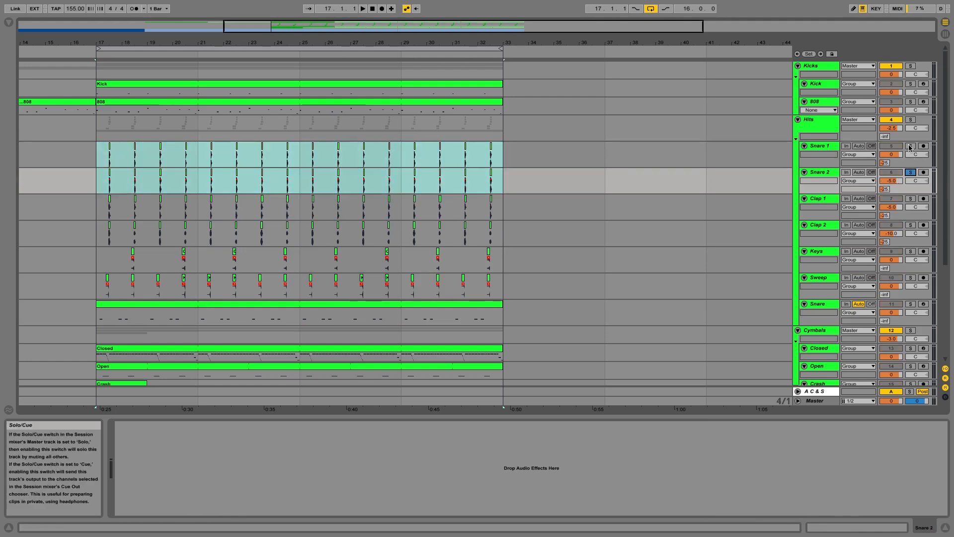
Step: Pan Snare 1 to 5L and Snare 2 to 5R while listening during playback
key("space")
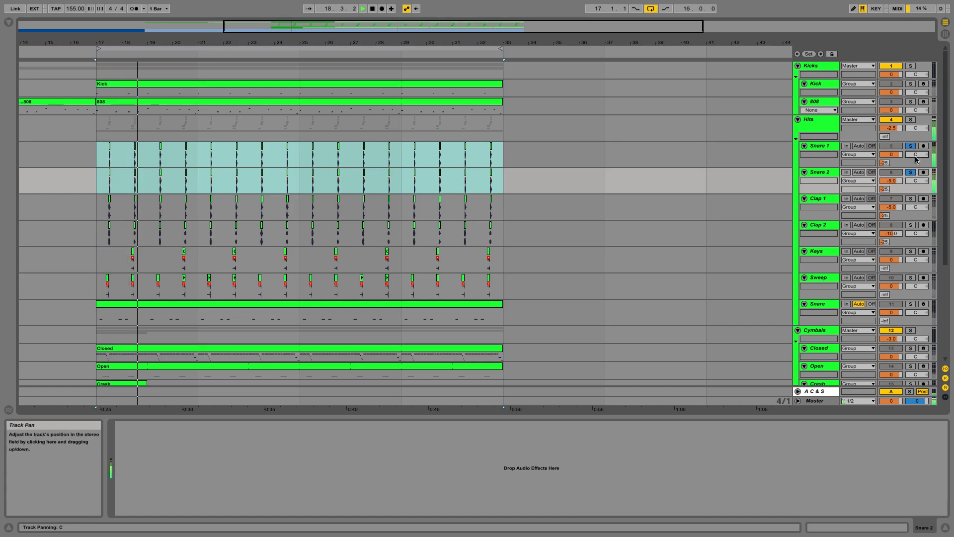
left_click(914, 182)
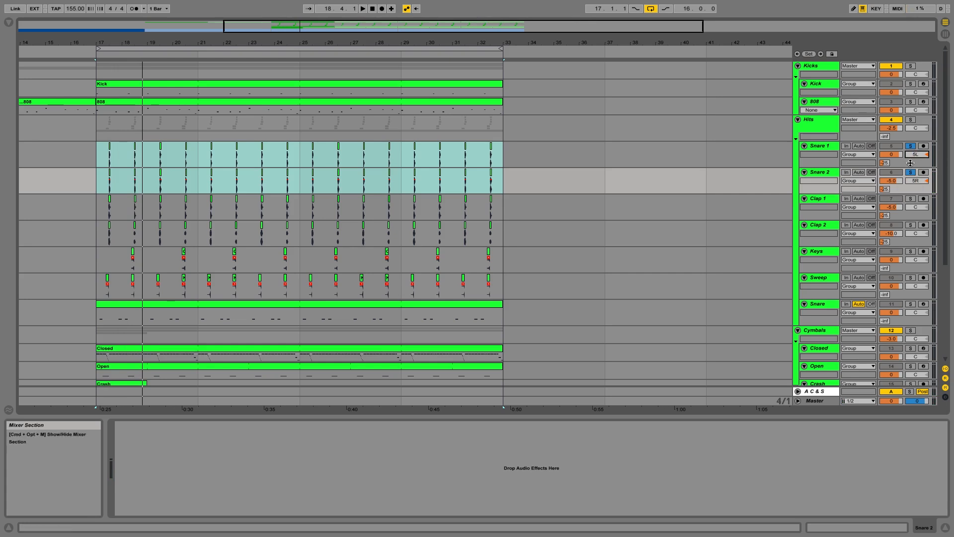
left_click(916, 182)
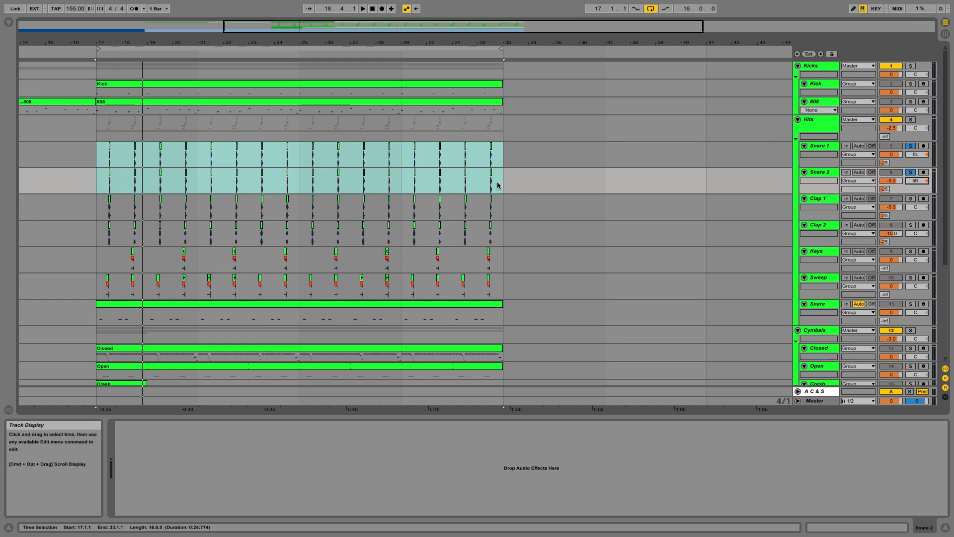
key("space")
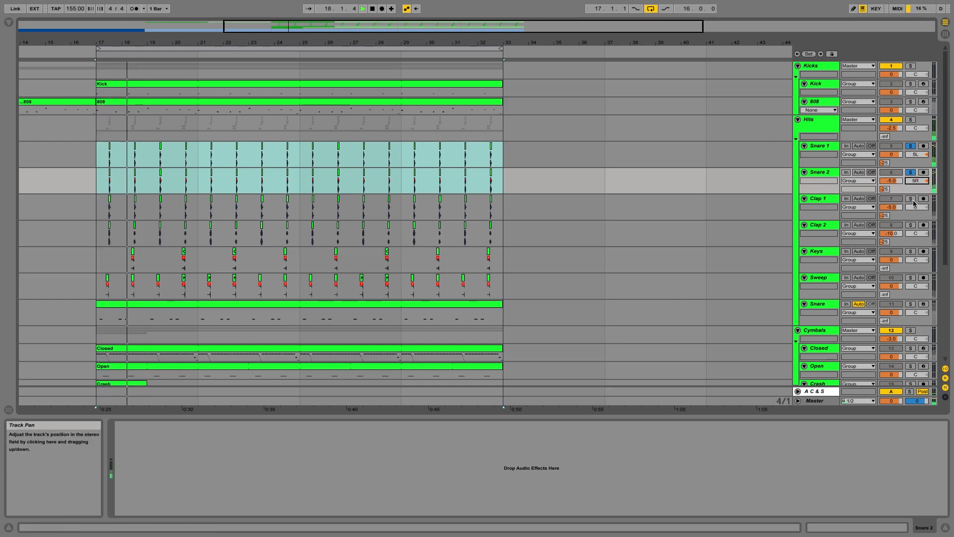
Step: Solo the clap tracks and pan Clap 1 to 10L and Clap 2 to 10R
left_click(911, 225)
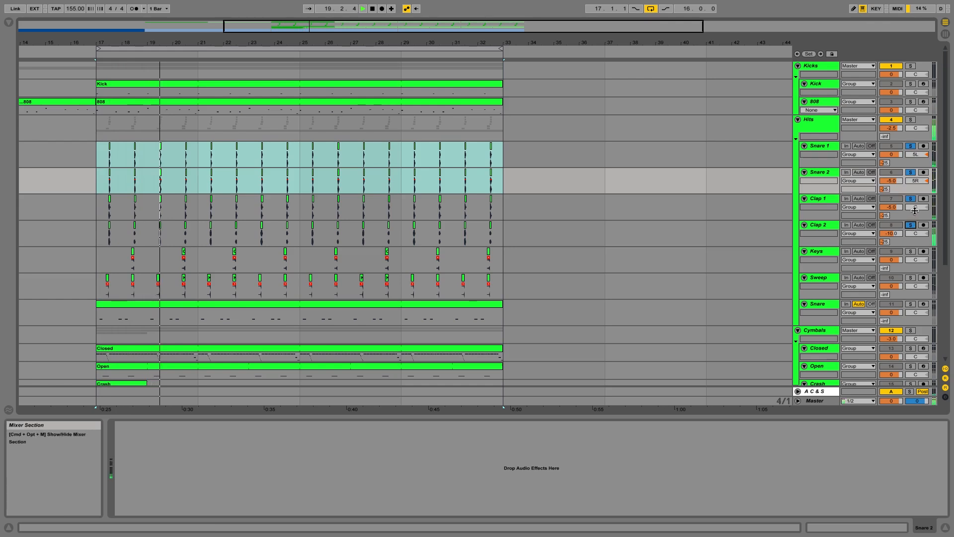
left_click(916, 208)
type("-10")
key("Return")
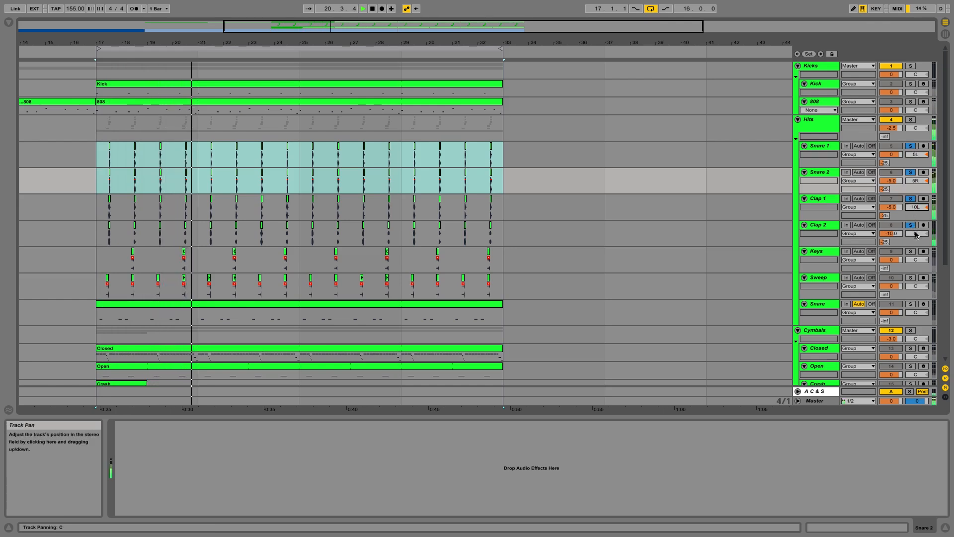
left_click(917, 234)
type("10R")
key("Return")
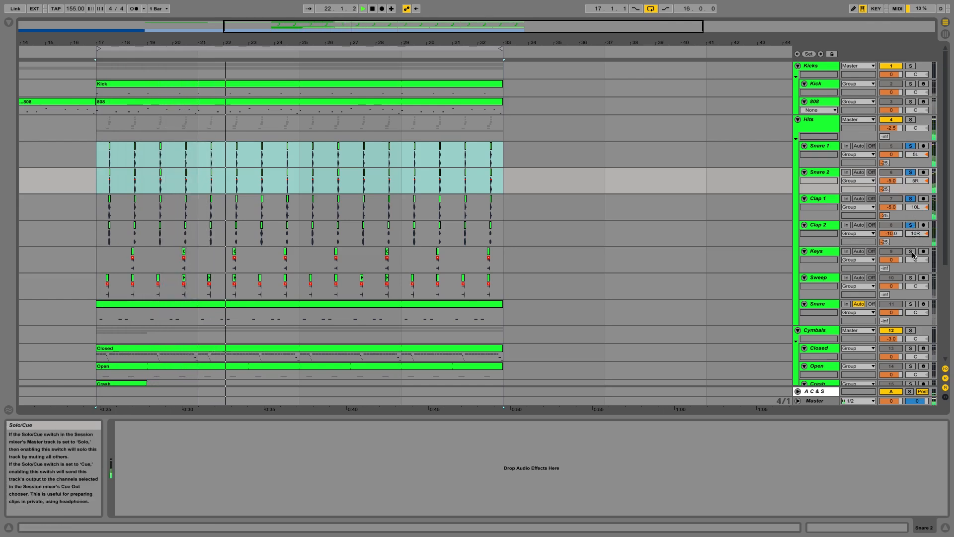
Step: Solo Keys and Sweep, then pan Keys to 15L and Sweep to 15R
left_click(912, 252, "super")
left_click(912, 278, "super")
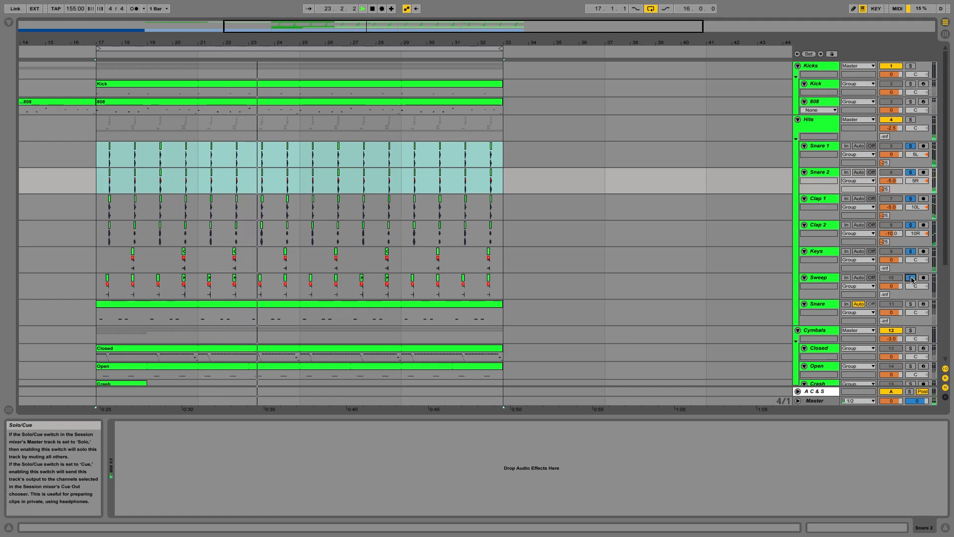
left_click(916, 261)
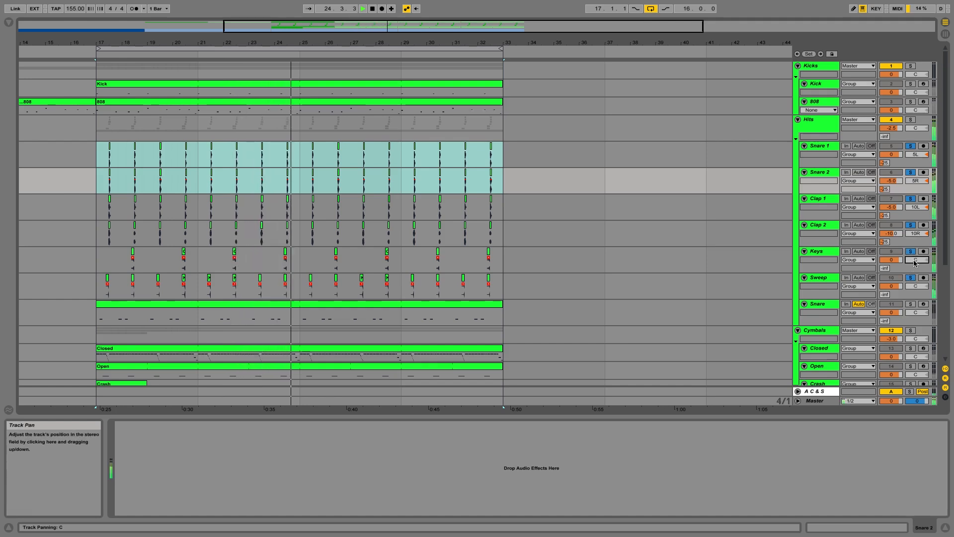
type("-15")
key("Return")
left_click(922, 286)
type("15L")
key("Return")
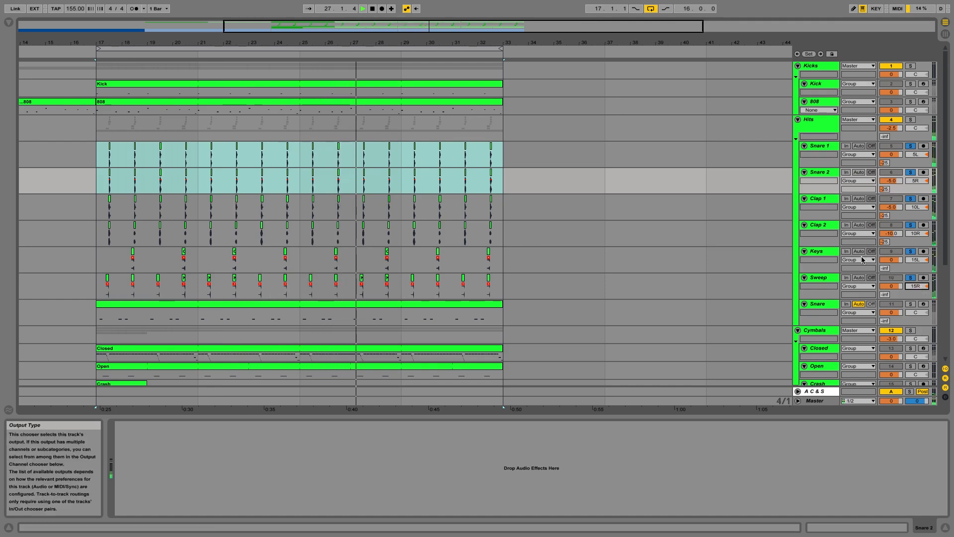
Step: Solo the Snare track and duplicate it
left_click(910, 303)
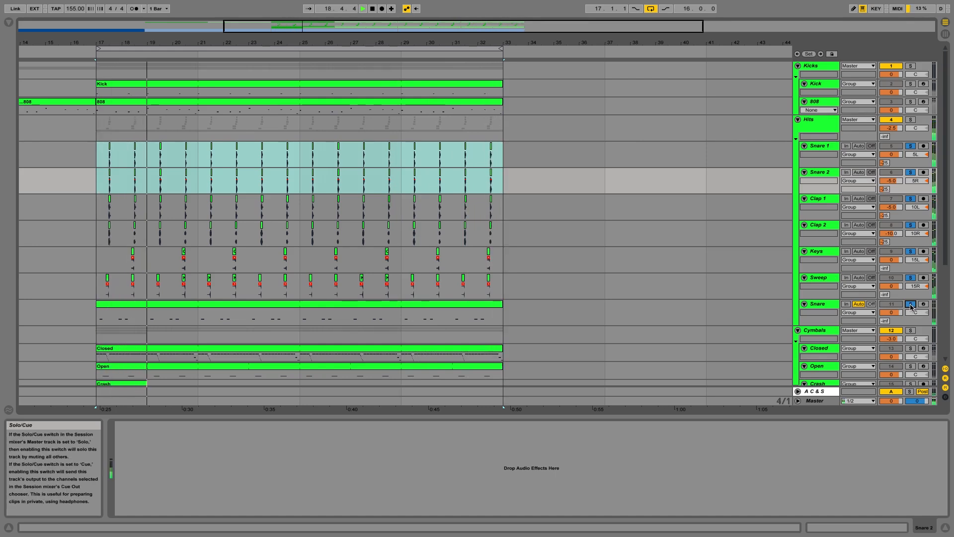
left_click(829, 309)
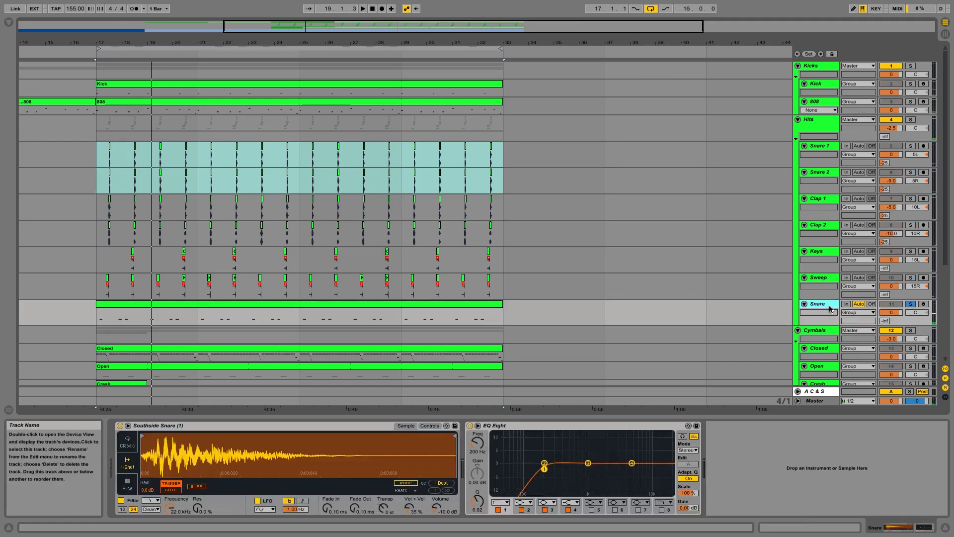
key("ctrl+d")
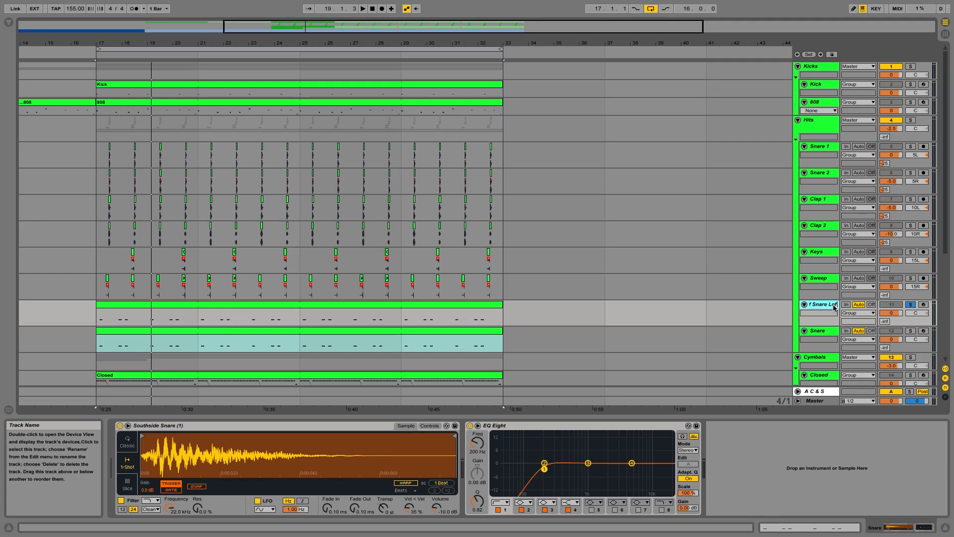
Step: Rename the two Snare tracks Off Snare Left and Off Snare Right, undoing an accidentally inserted audio track
left_click_drag(796, 319, 760, 317)
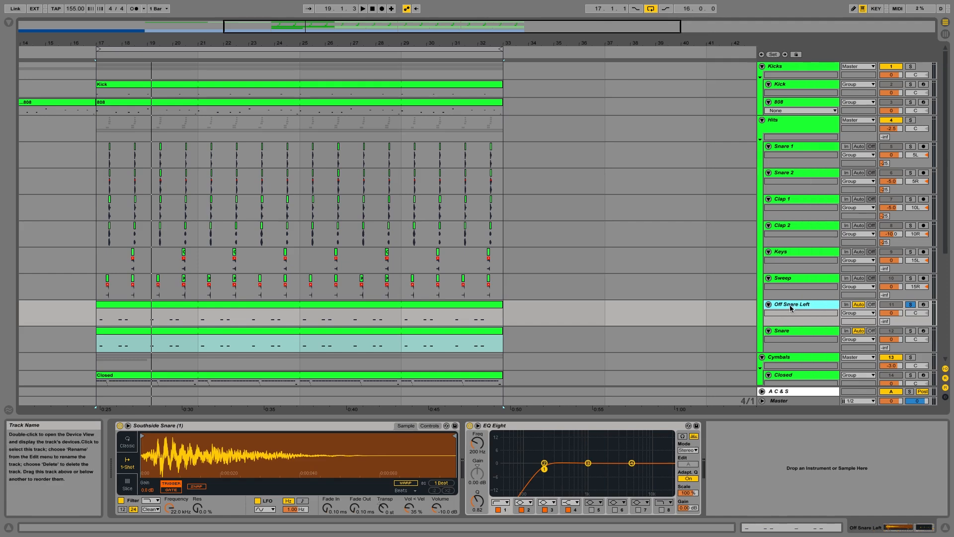
key("super+r")
left_click(790, 330)
key("super+t")
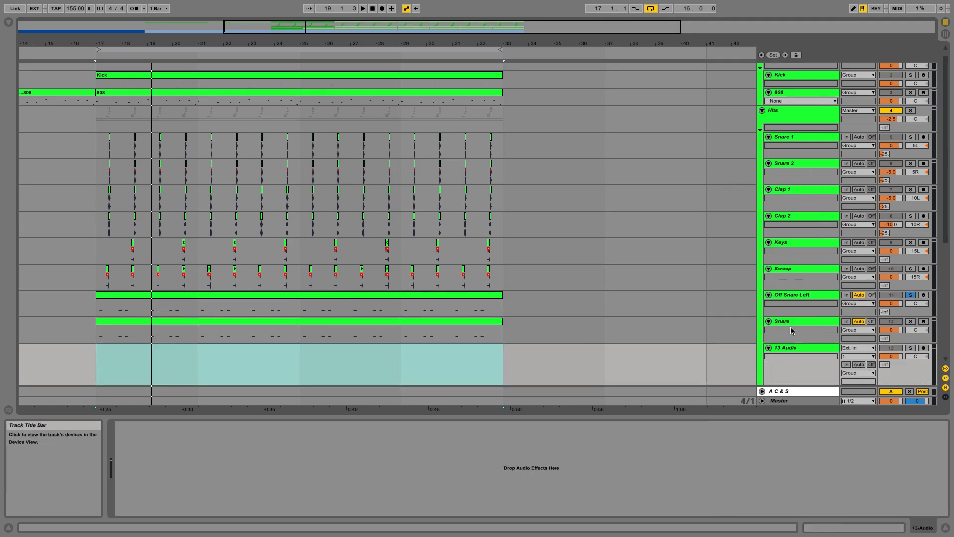
key("super+z")
left_click(792, 322)
key("super+r")
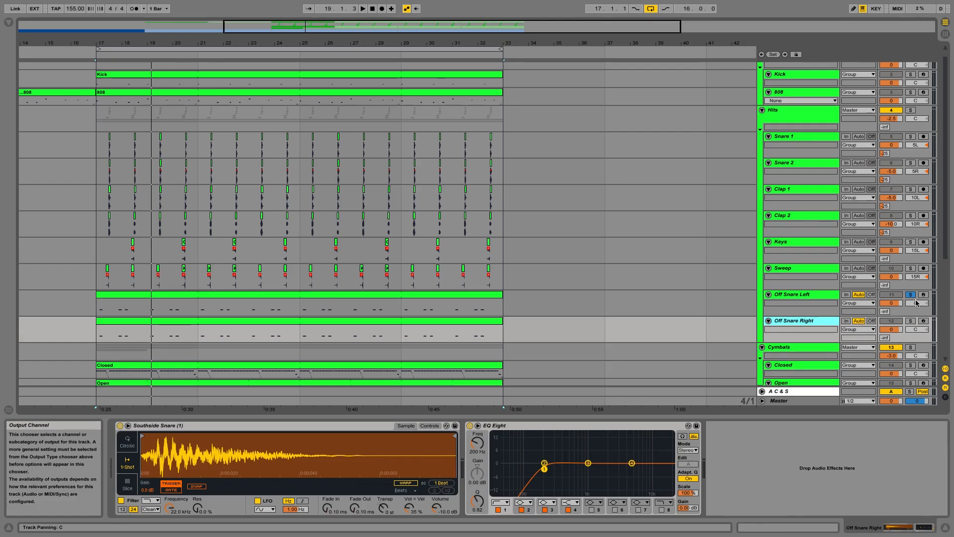
Step: In the Off Snare Left clip, deactivate the second, fourth and sixth snare notes
left_click(484, 304)
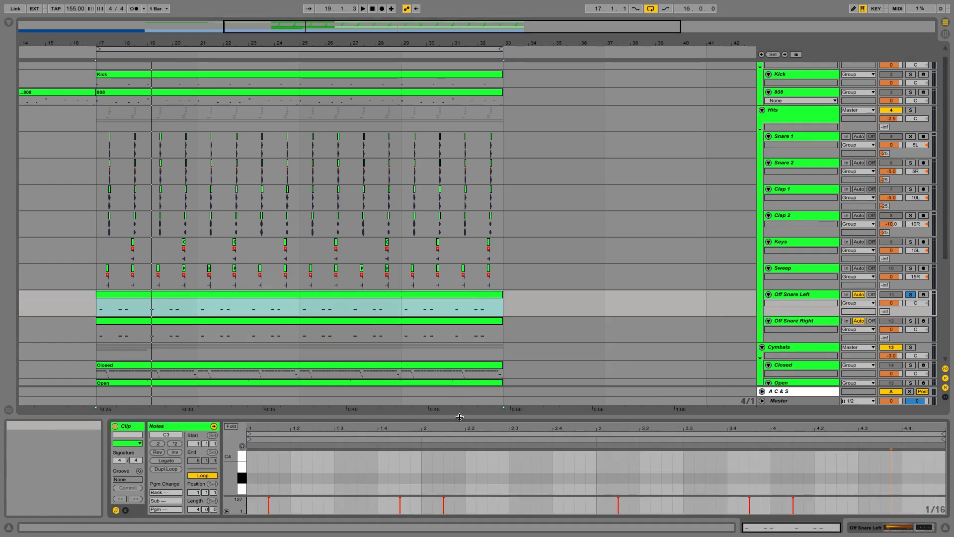
left_click_drag(460, 416, 462, 280)
left_click(231, 292)
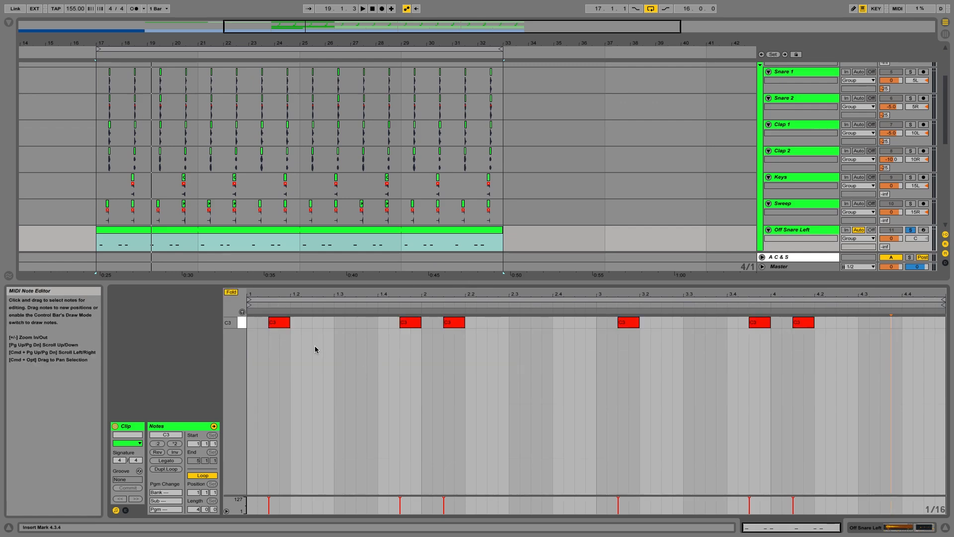
left_click(281, 323)
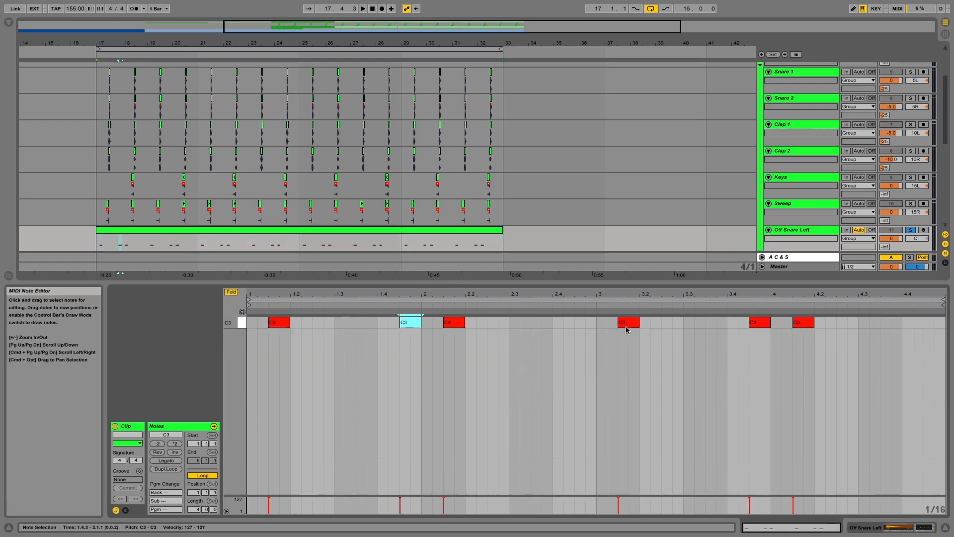
left_click(804, 322)
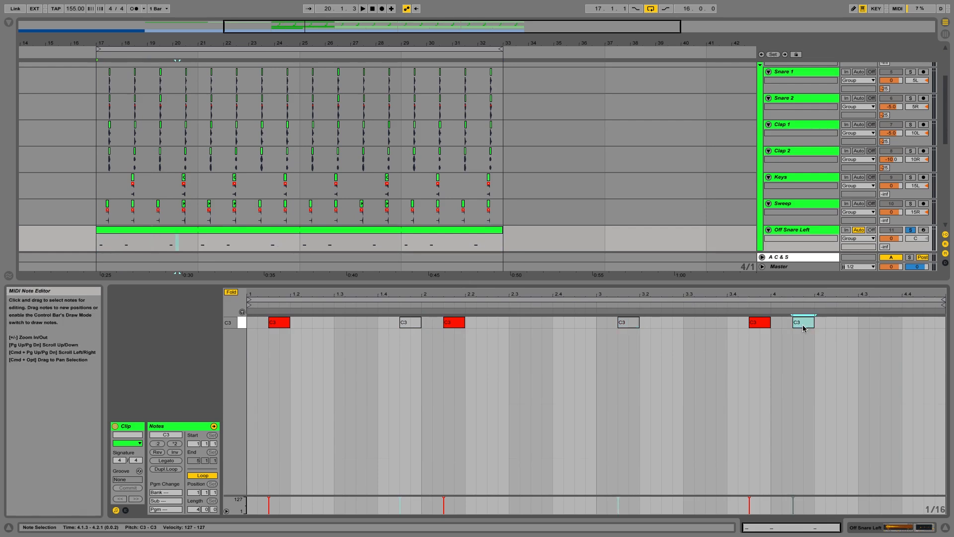
Step: In the Off Snare Right clip, deactivate the first, third and fifth snare notes
scroll(737, 181, "down", 3)
left_click(465, 216)
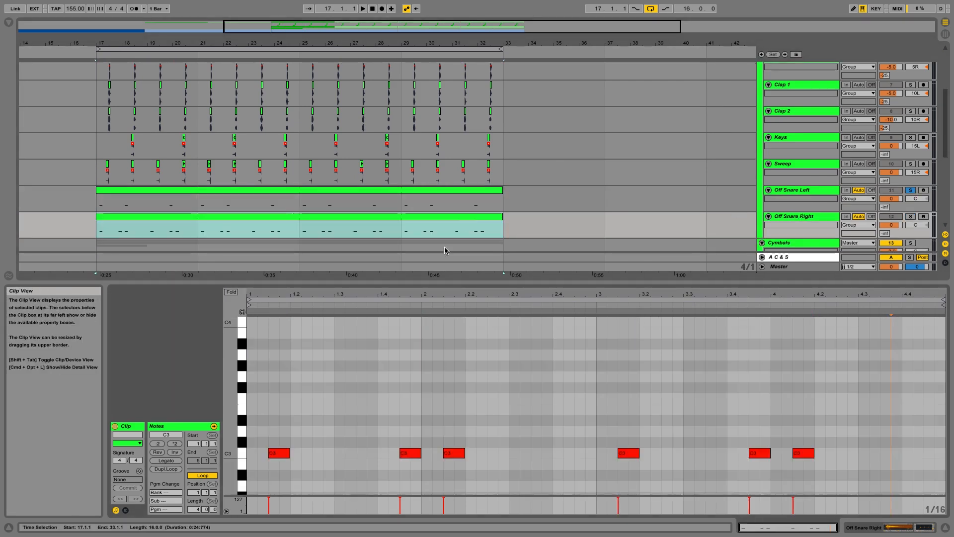
left_click(278, 454)
left_click(454, 453)
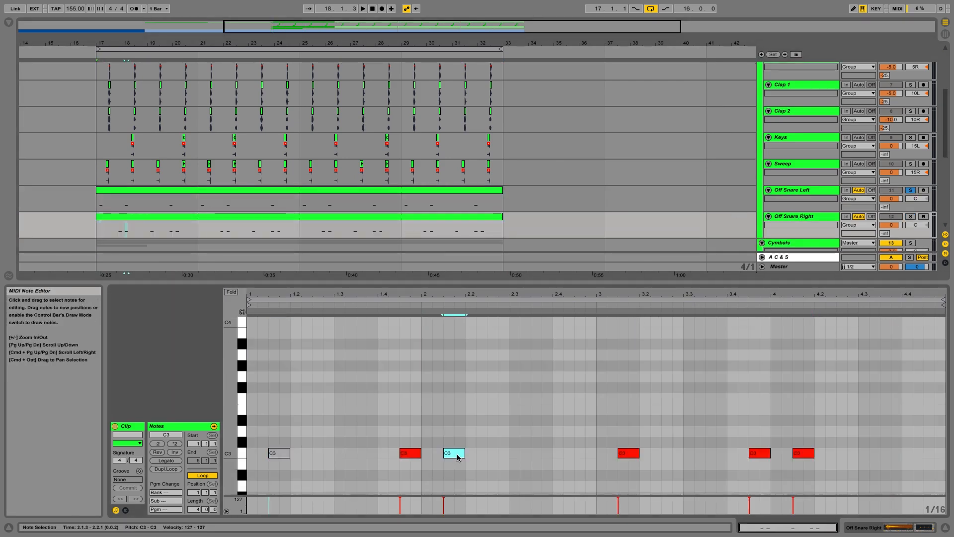
key("0")
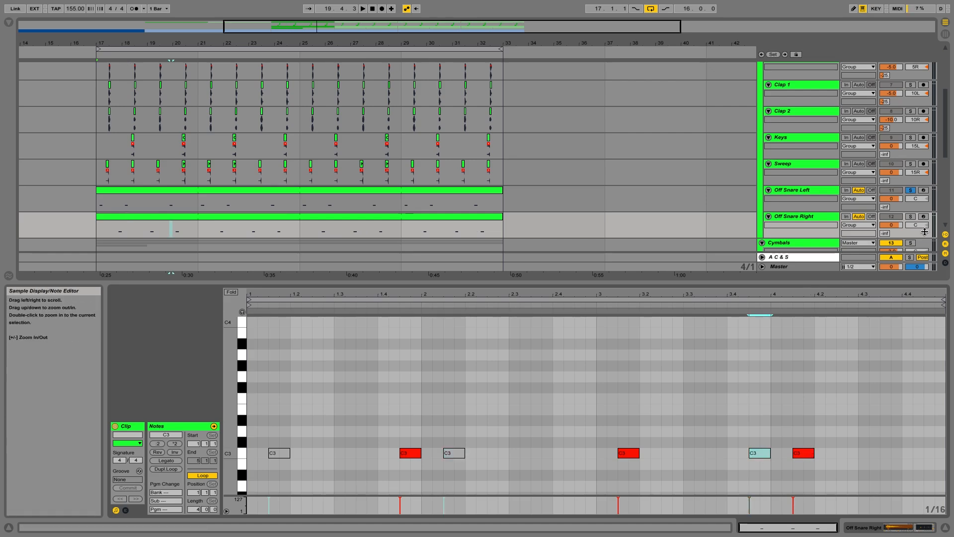
Step: Pan Off Snare Left to 3L and Off Snare Right to 3R during playback
double_click(910, 216)
scroll(876, 156, "down", 3)
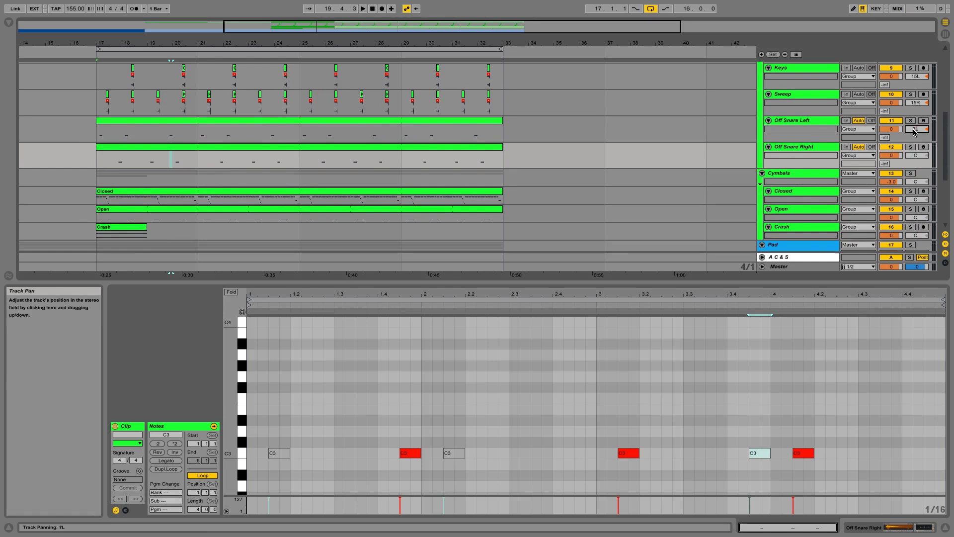
left_click(917, 155)
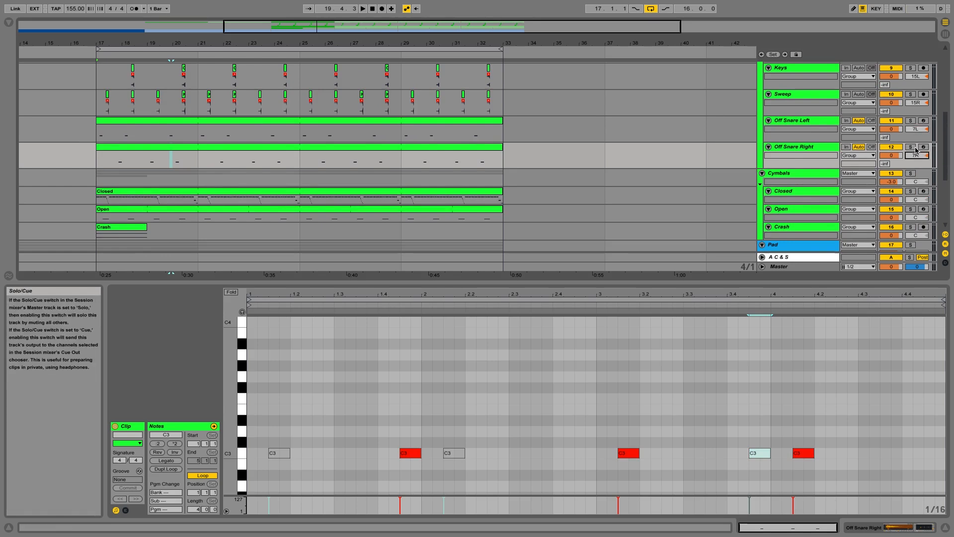
left_click(266, 129)
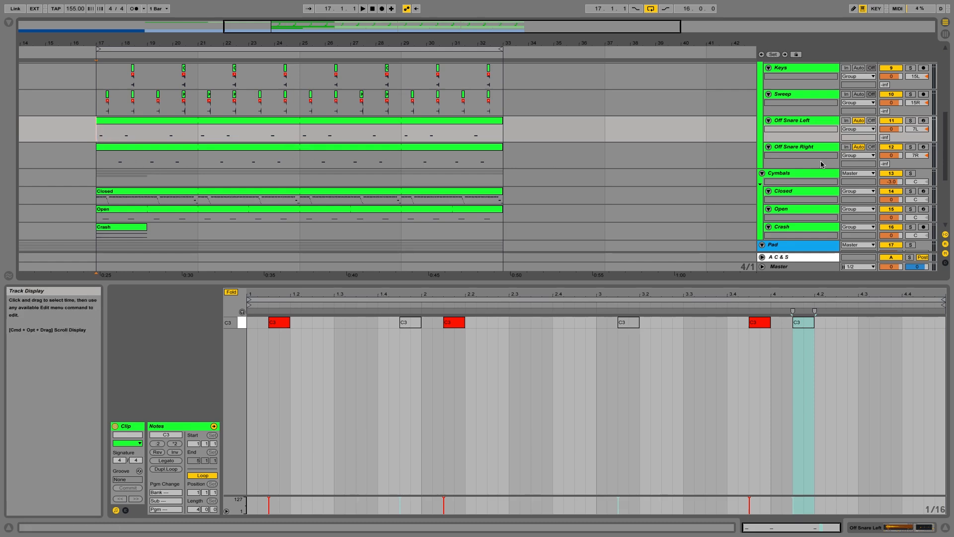
key("space")
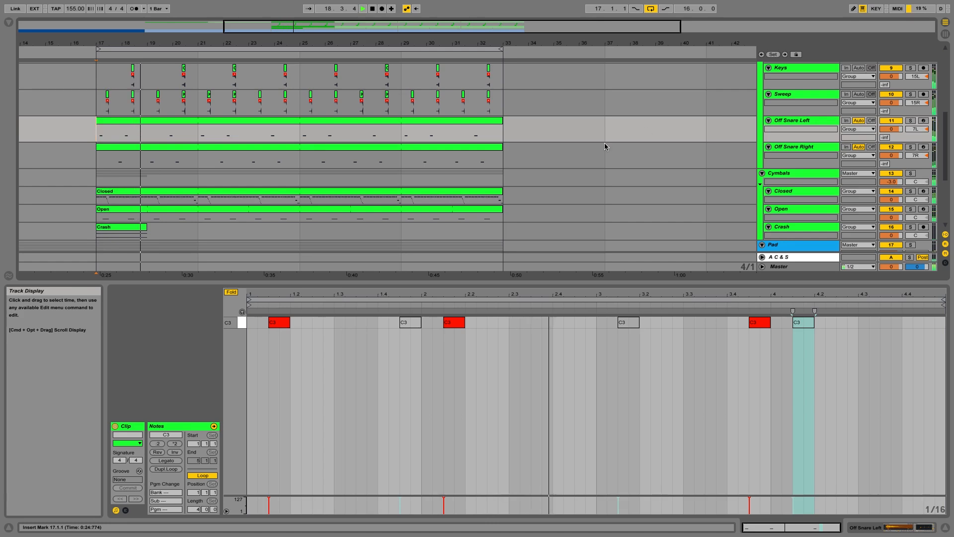
left_click(916, 129)
type("0")
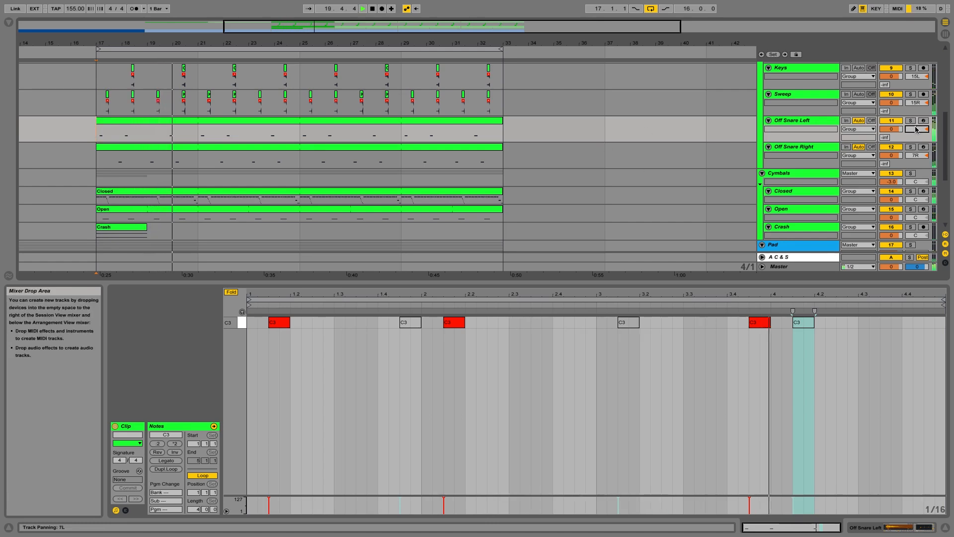
key("Return")
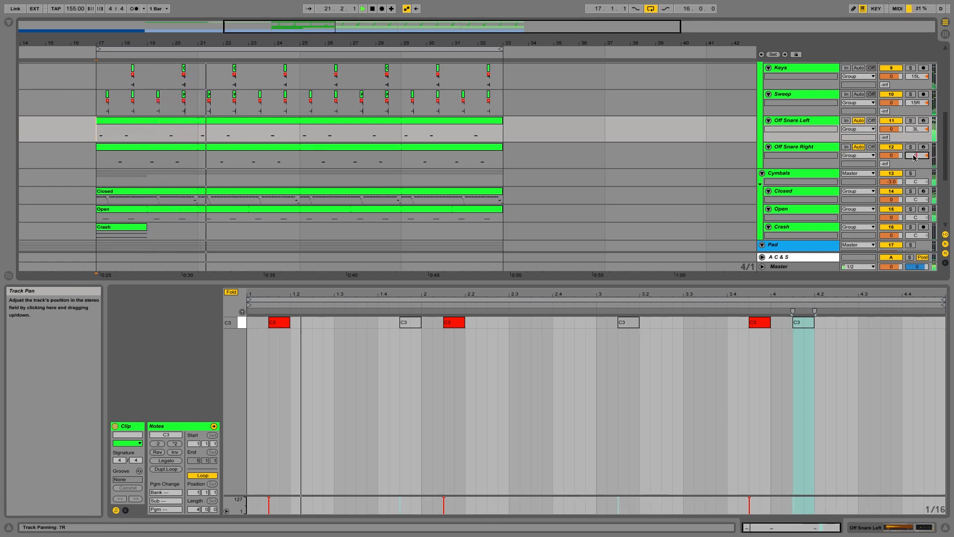
type("3")
key("Return")
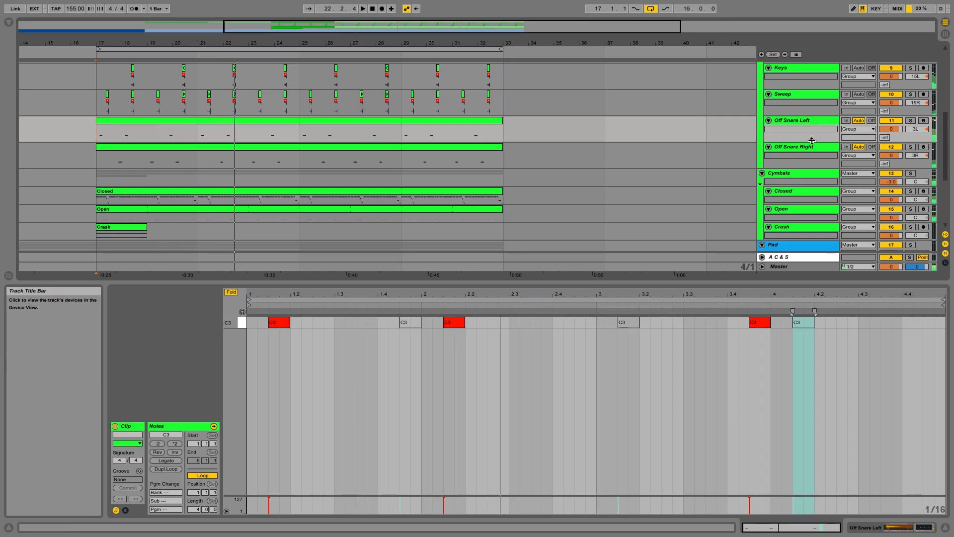
mouse_move(812, 140)
left_mouse_down()
mouse_move(811, 133)
mouse_move(812, 144)
left_mouse_up()
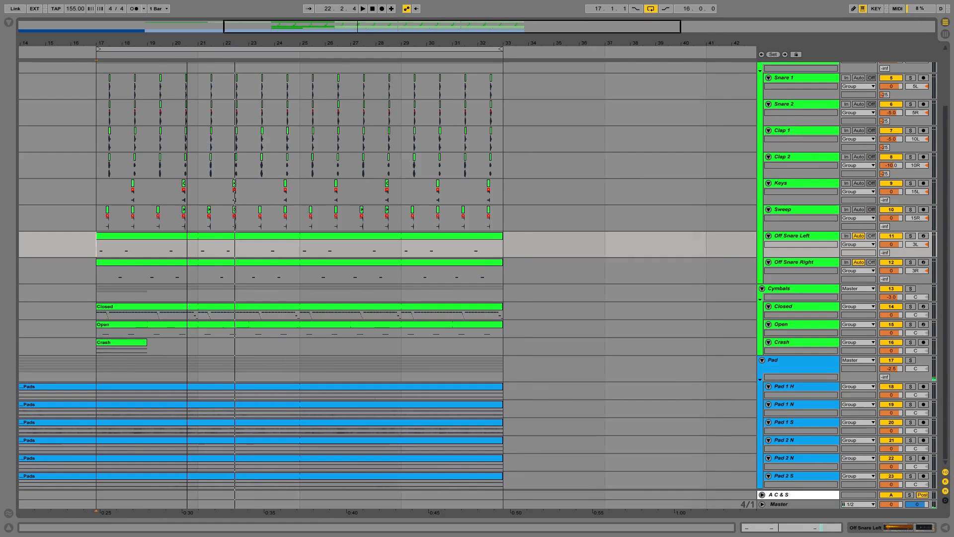
key("minus")
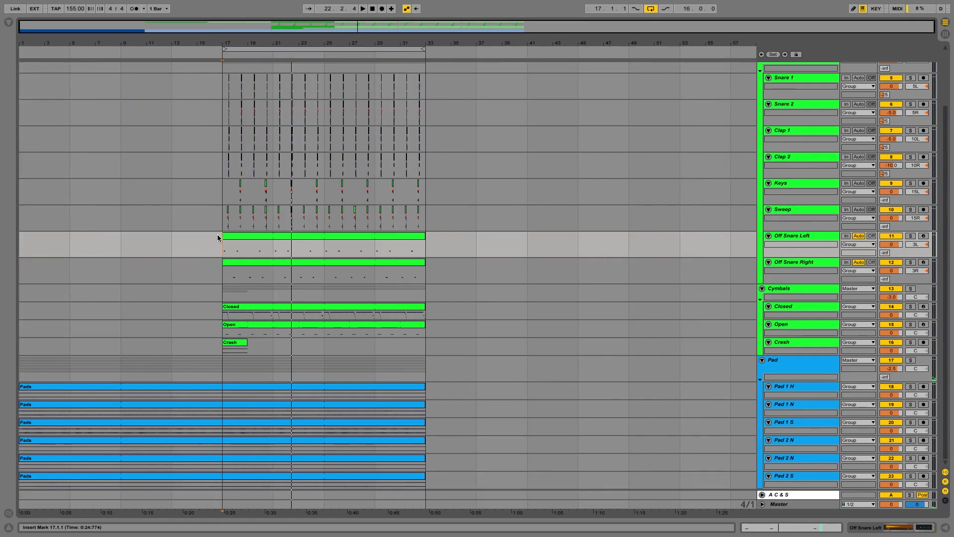
scroll(277, 248, "up", 1)
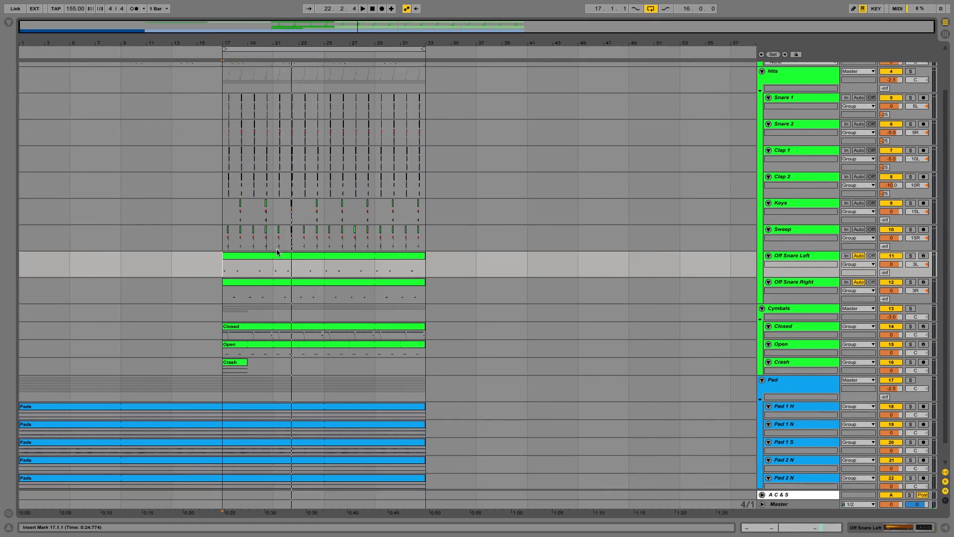